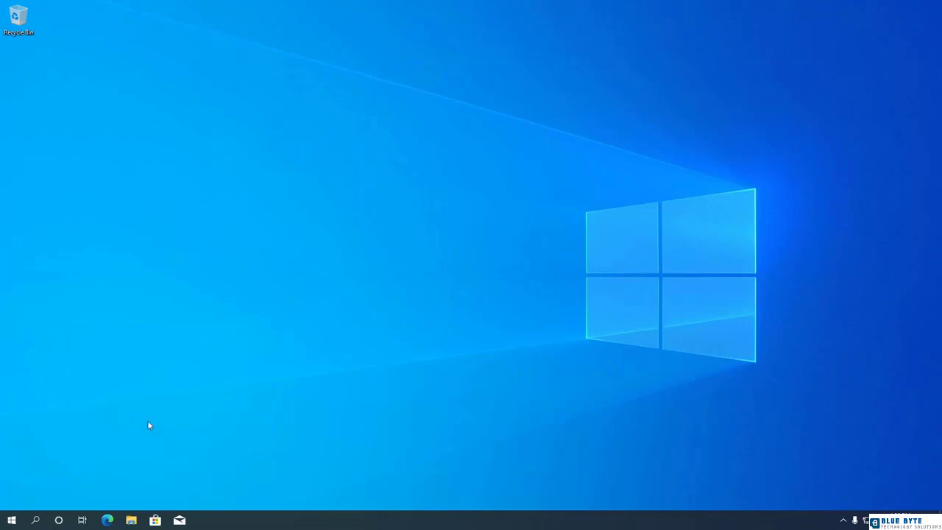
Step: Launch Microsoft Edge and go to flutter.dev
{"action": "left_click", "coordinate": [107, 521]}
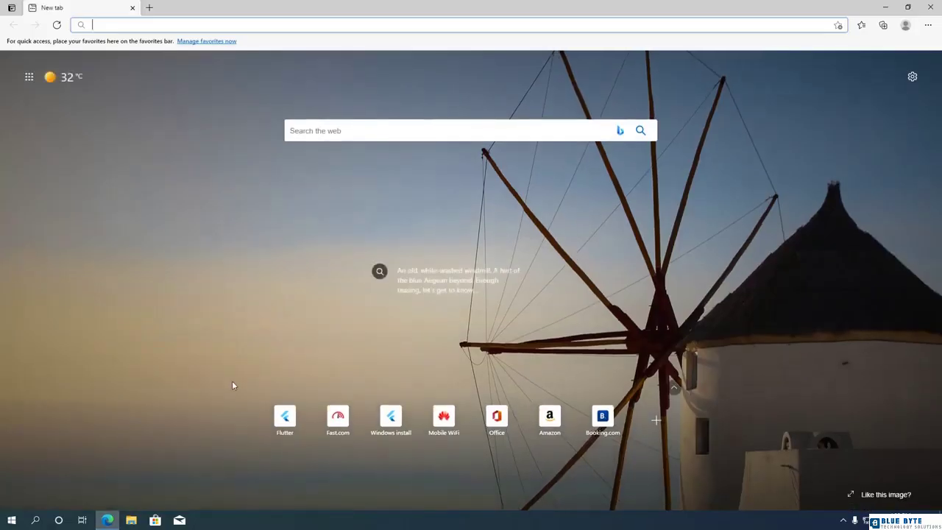
{"action": "type", "text": "flutter.dev"}
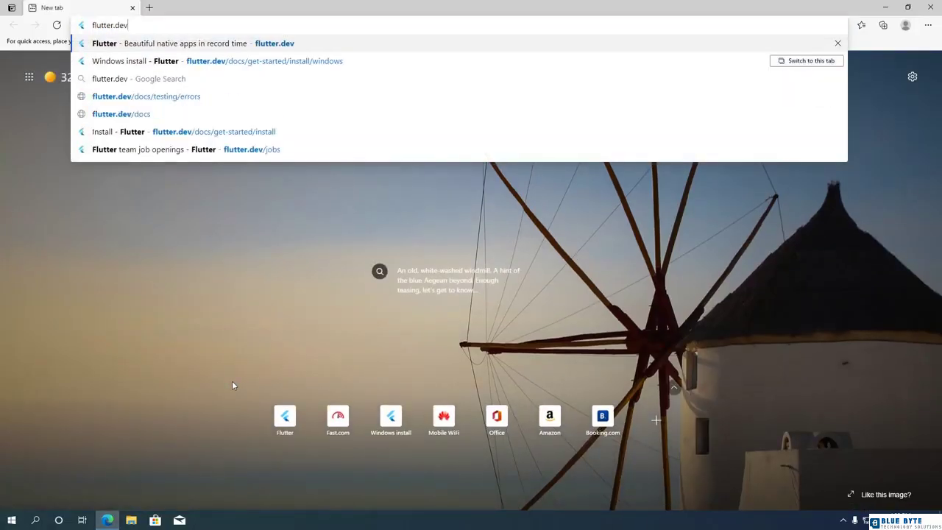
{"action": "key", "text": "Return"}
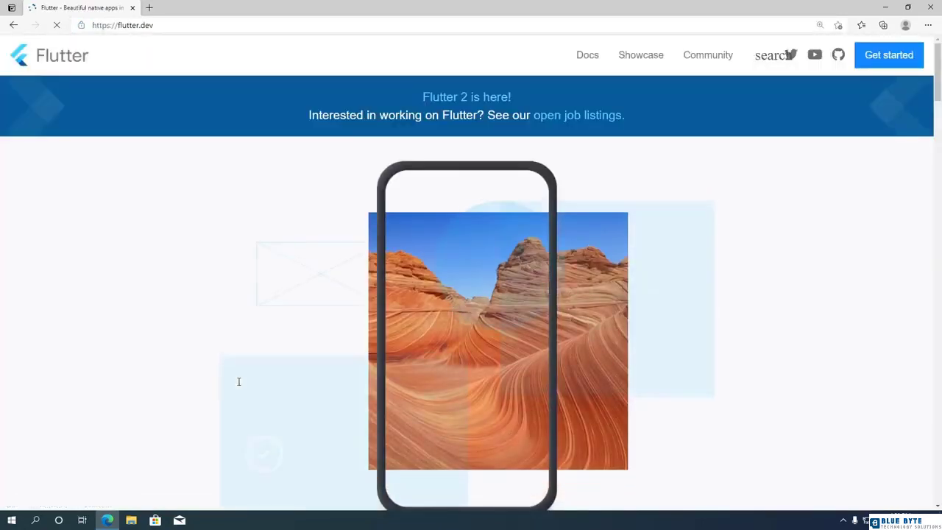
Step: Go from Get started to the Windows install guide and scroll to its System requirements
{"action": "left_click", "coordinate": [884, 64]}
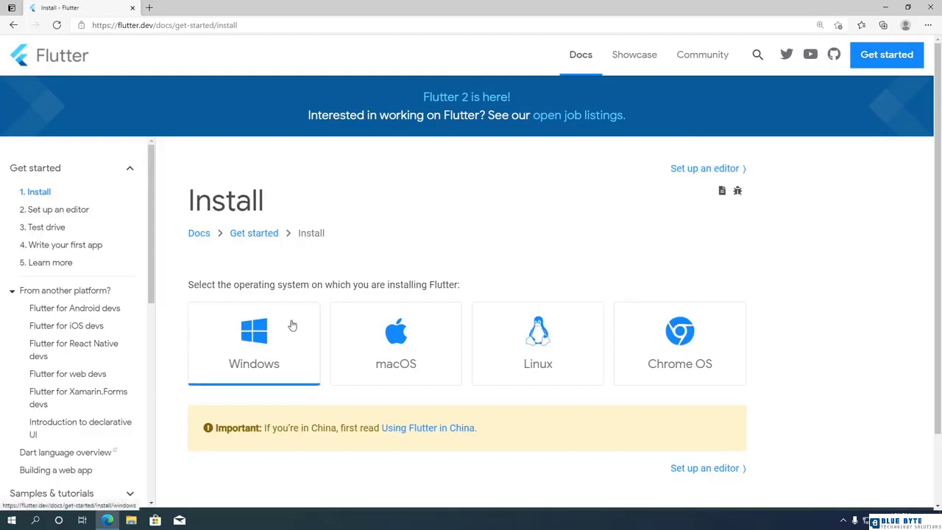
{"action": "left_click", "coordinate": [293, 335]}
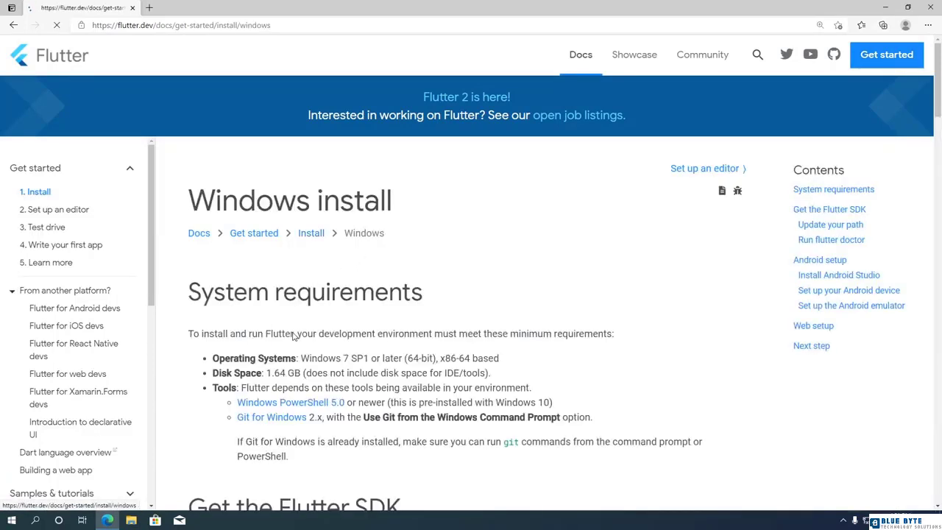
{"action": "scroll", "coordinate": [465, 310], "scroll_direction": "down", "scroll_amount": 1}
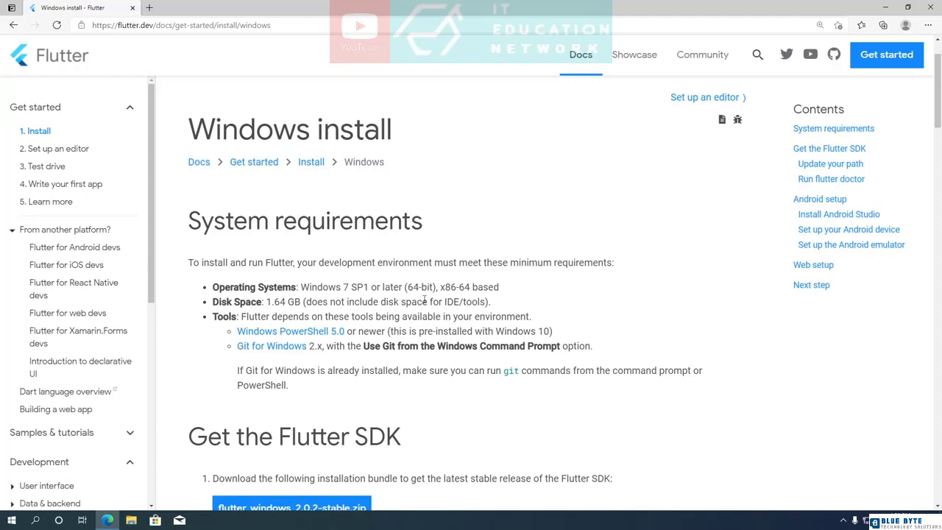
{"action": "scroll", "coordinate": [208, 321], "scroll_direction": "down", "scroll_amount": 1}
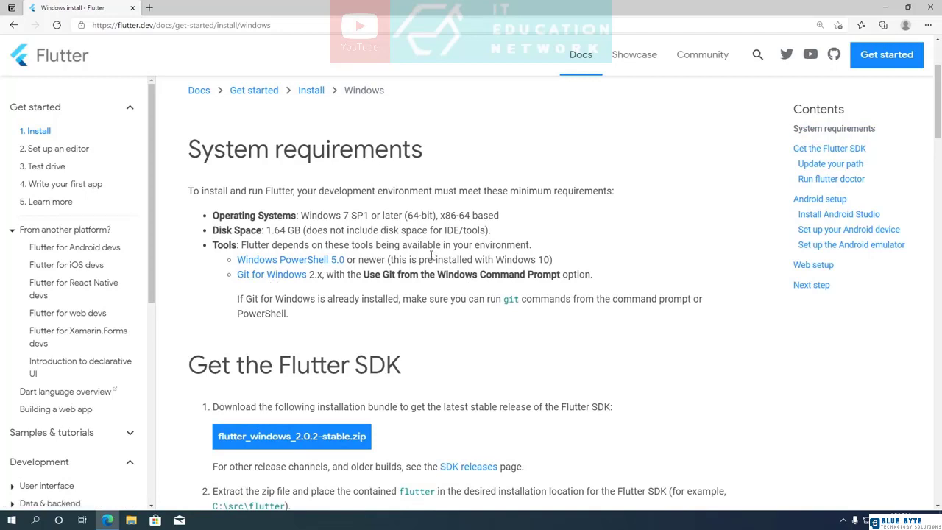
{"action": "right_click", "coordinate": [319, 261]}
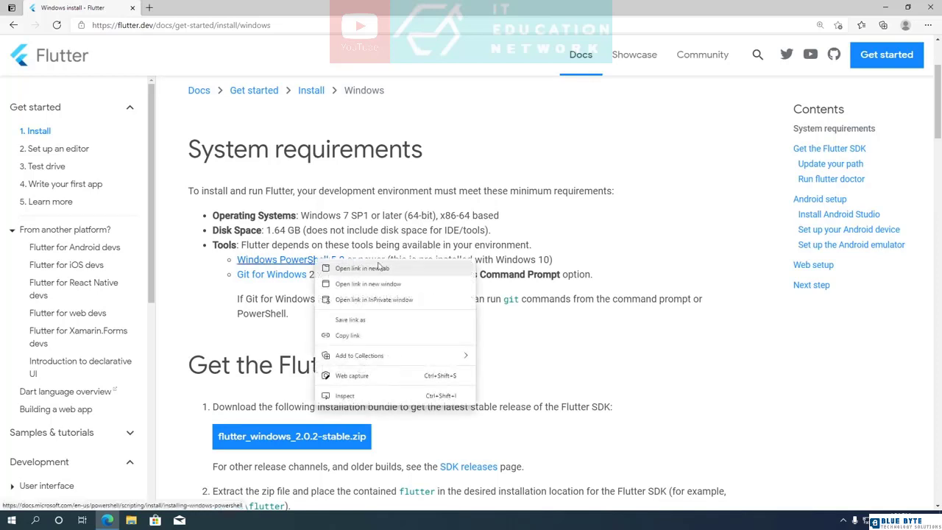
{"action": "key", "text": "Escape"}
{"action": "left_click", "coordinate": [203, 8]}
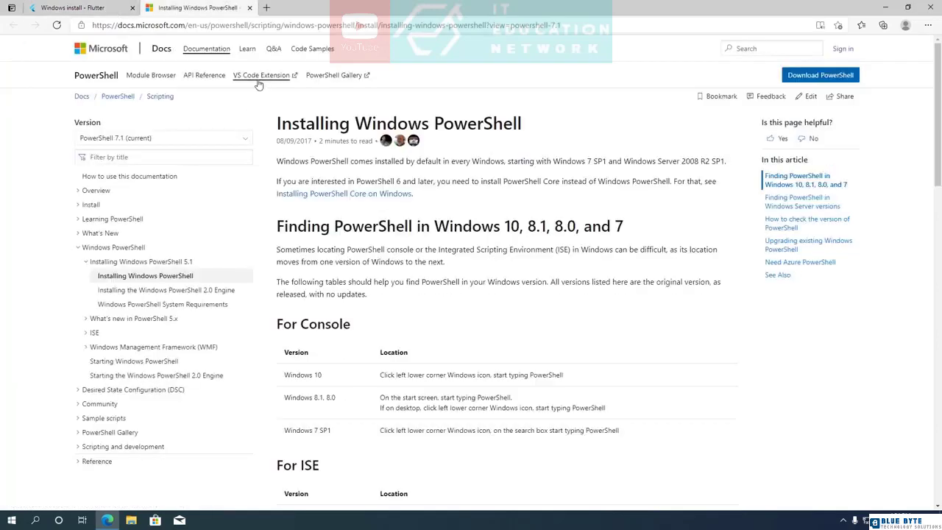
{"action": "left_click", "coordinate": [250, 8]}
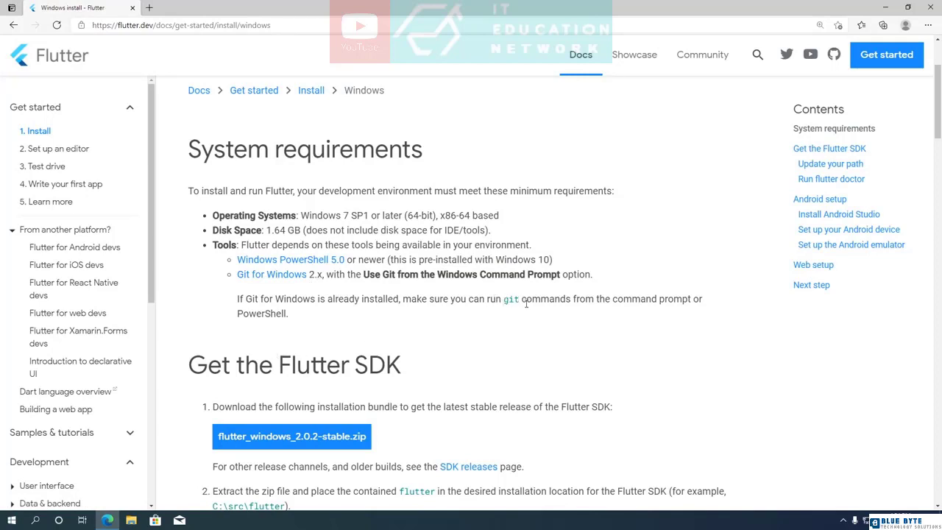
Step: Open Git for Windows in a new tab, download the 64-bit setup, then return to the Flutter guide
{"action": "right_click", "coordinate": [282, 276]}
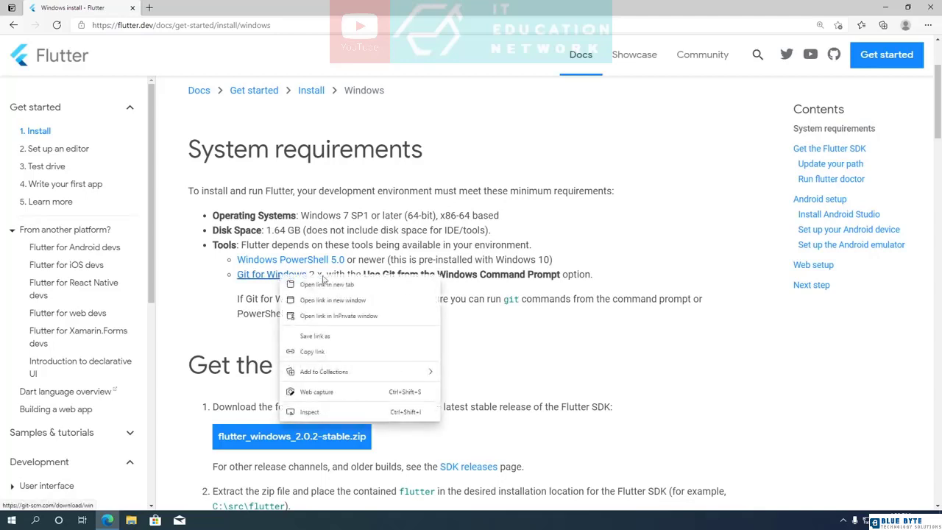
{"action": "left_click", "coordinate": [372, 286]}
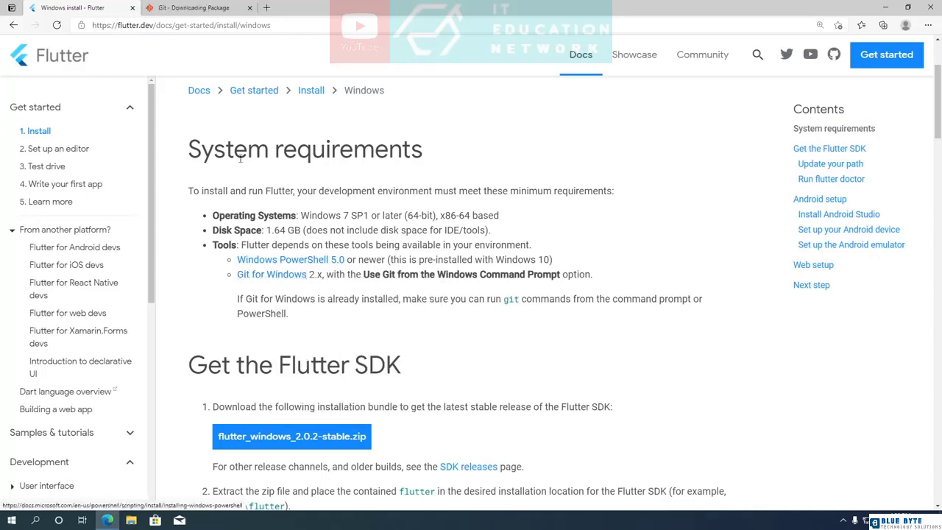
{"action": "left_click", "coordinate": [221, 8]}
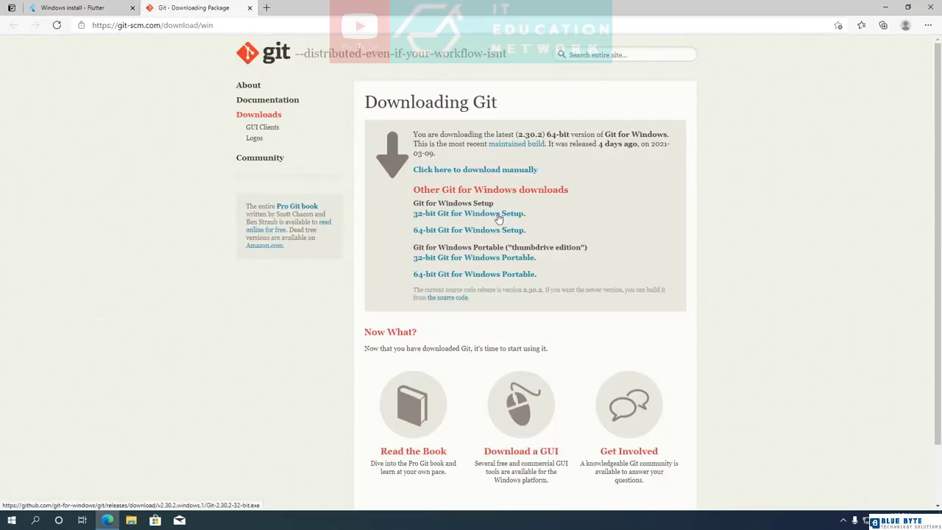
{"action": "left_click", "coordinate": [468, 231]}
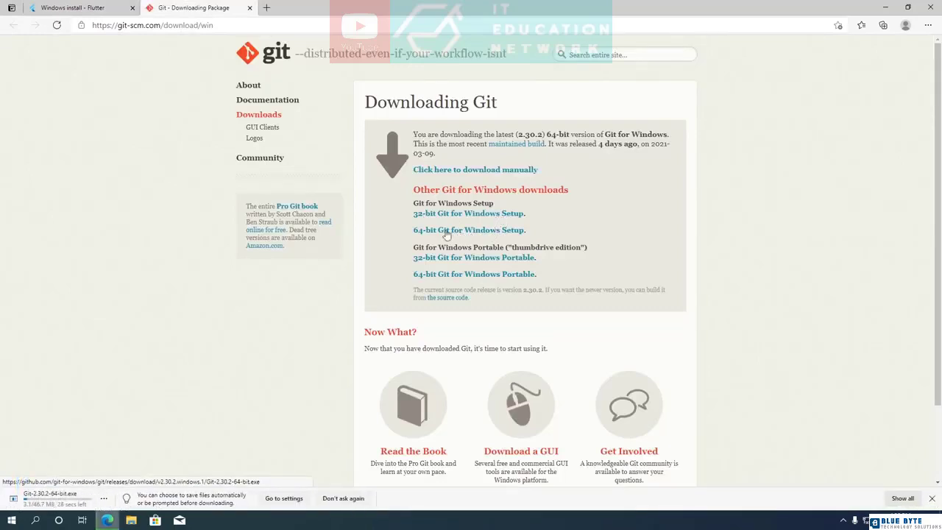
{"action": "left_click", "coordinate": [344, 498]}
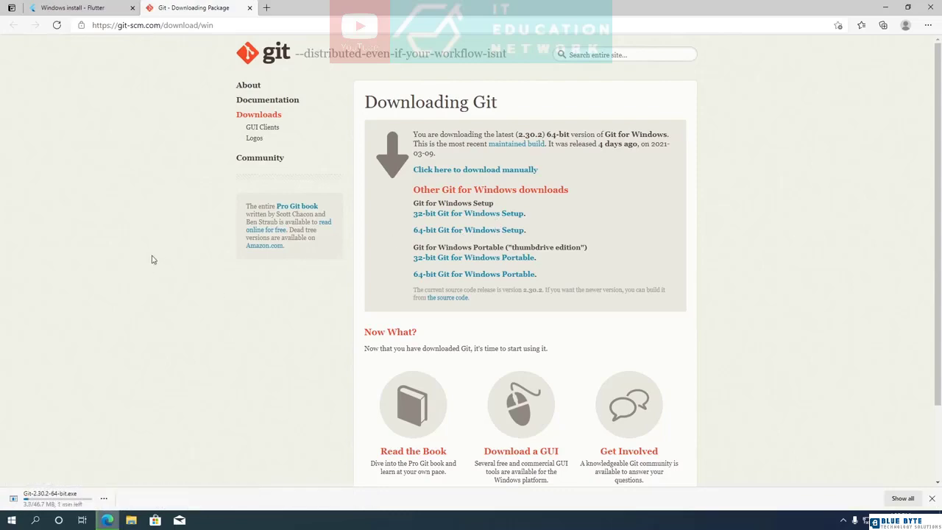
{"action": "left_click", "coordinate": [95, 7]}
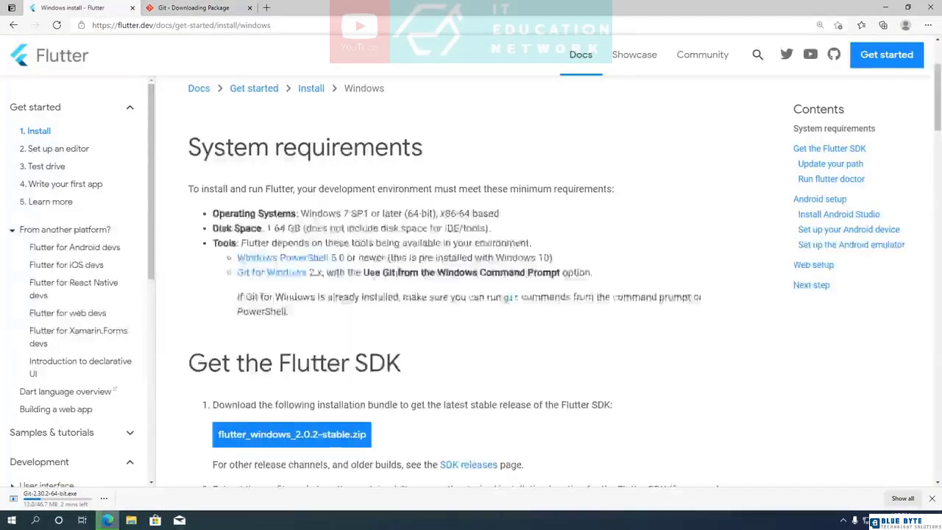
{"action": "scroll", "coordinate": [398, 278], "scroll_direction": "down", "scroll_amount": 3}
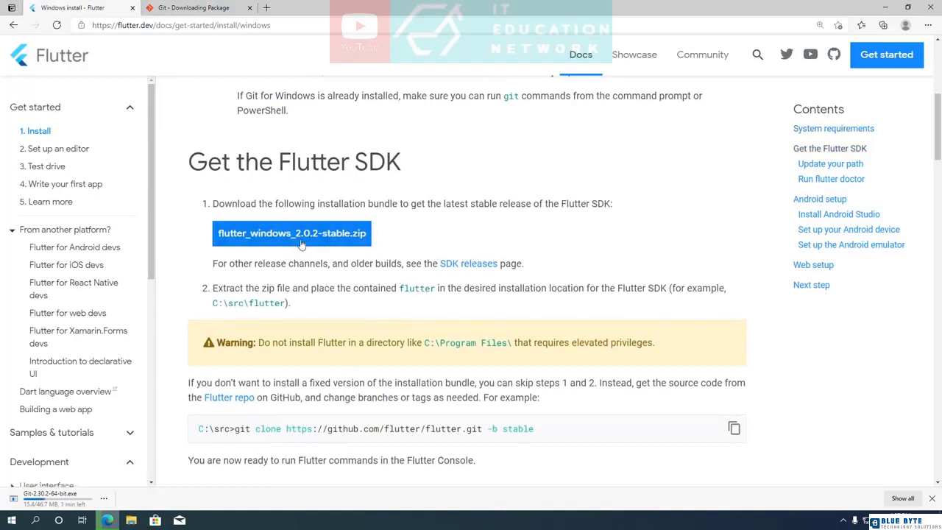
Step: Download flutter_windows_2.0.2-stable.zip and open the Android Studio link in a new tab
{"action": "left_click", "coordinate": [348, 243]}
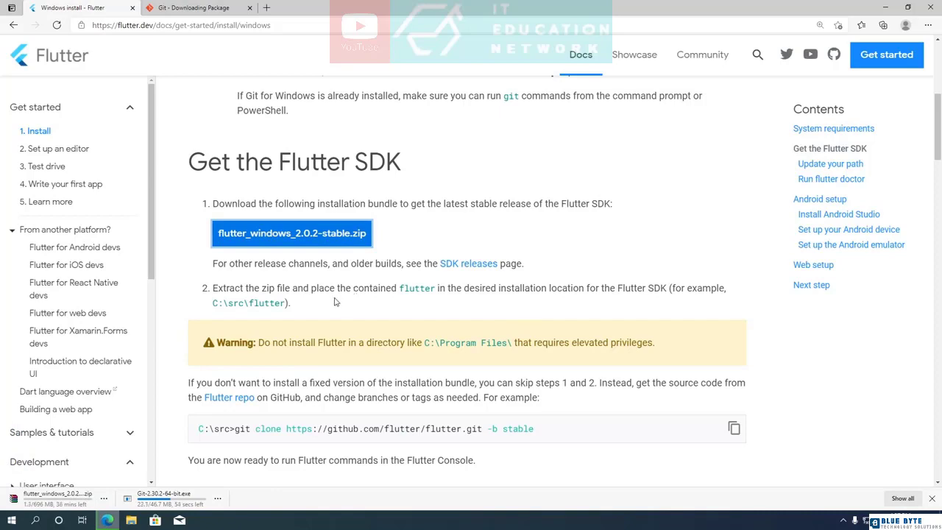
{"action": "scroll", "coordinate": [320, 284], "scroll_direction": "down", "scroll_amount": 10}
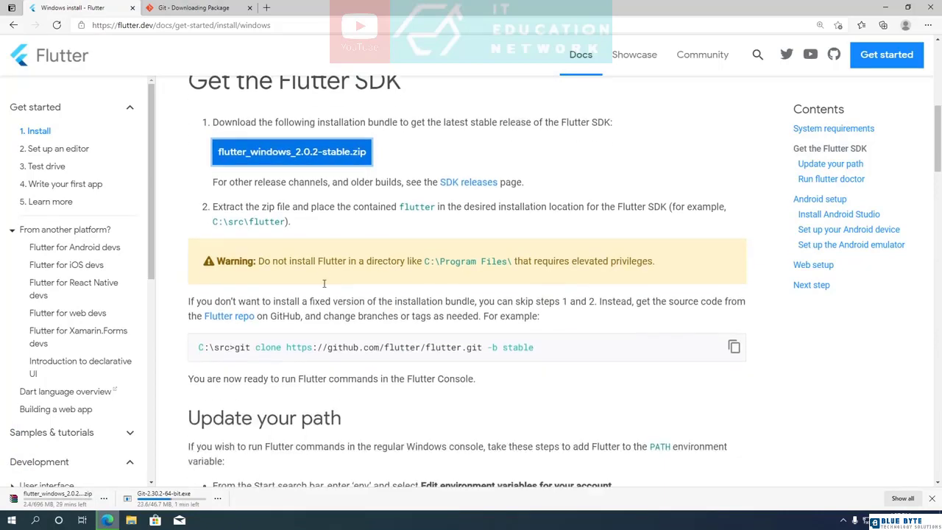
{"action": "scroll", "coordinate": [328, 285], "scroll_direction": "down", "scroll_amount": 12}
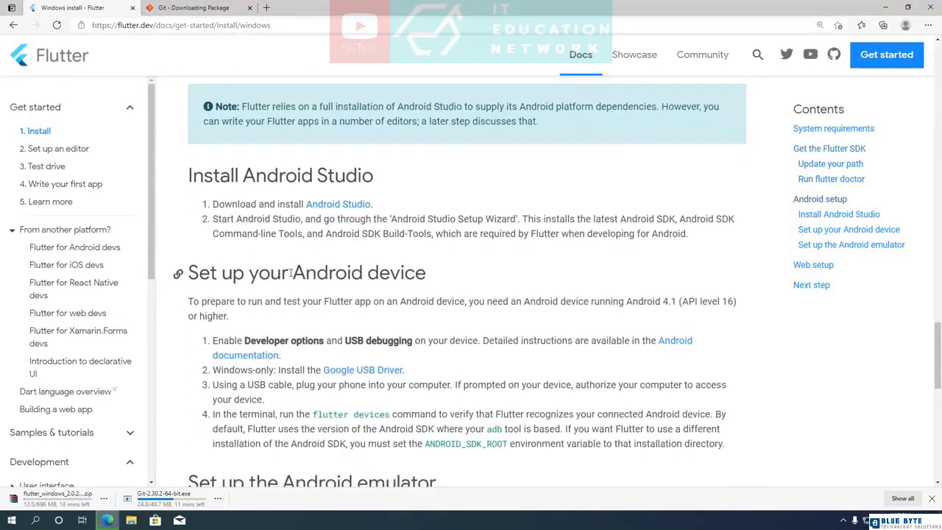
{"action": "right_click", "coordinate": [336, 205]}
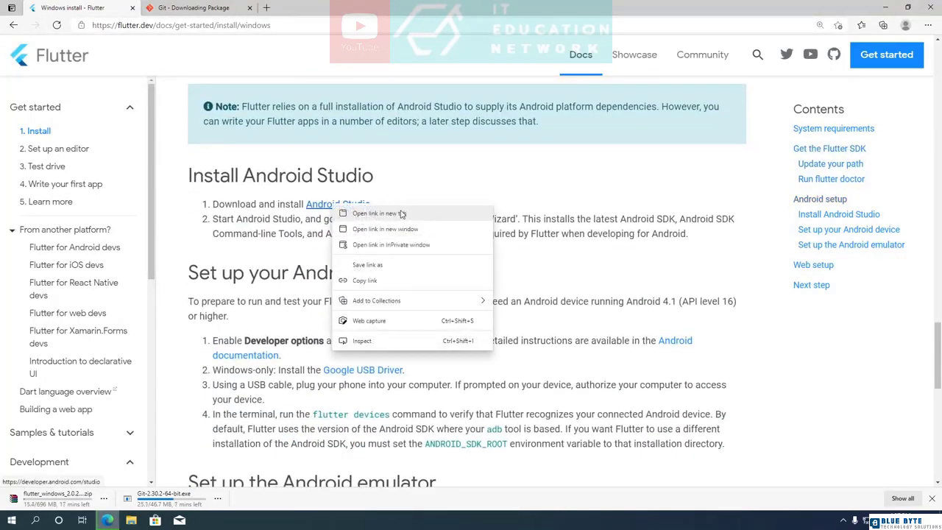
{"action": "left_click", "coordinate": [377, 213]}
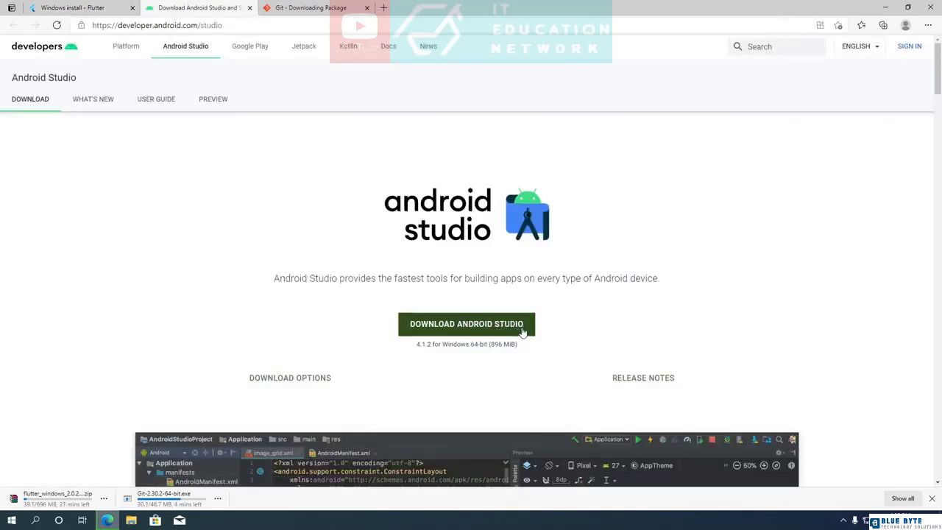
Step: Accept the terms, download Android Studio for Windows, and minimize Edge
{"action": "left_click", "coordinate": [523, 328]}
{"action": "left_click", "coordinate": [257, 418]}
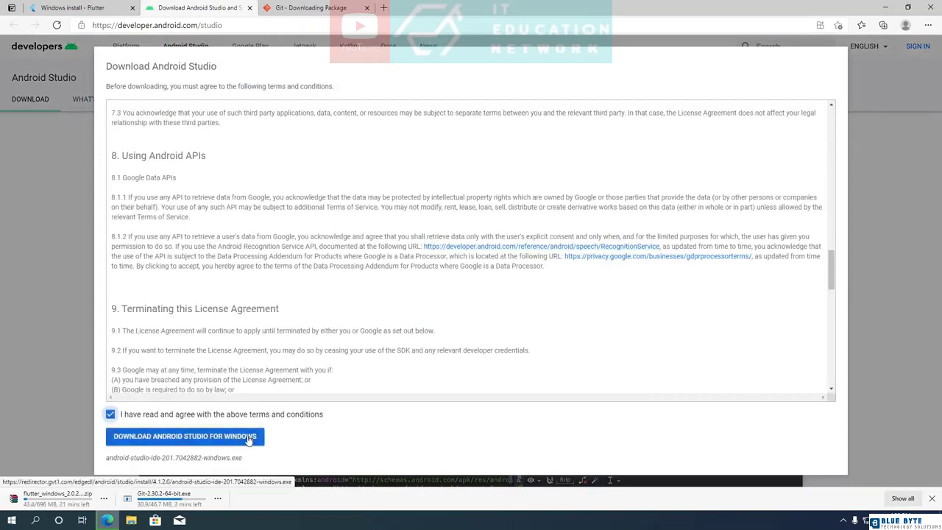
{"action": "left_click", "coordinate": [251, 439]}
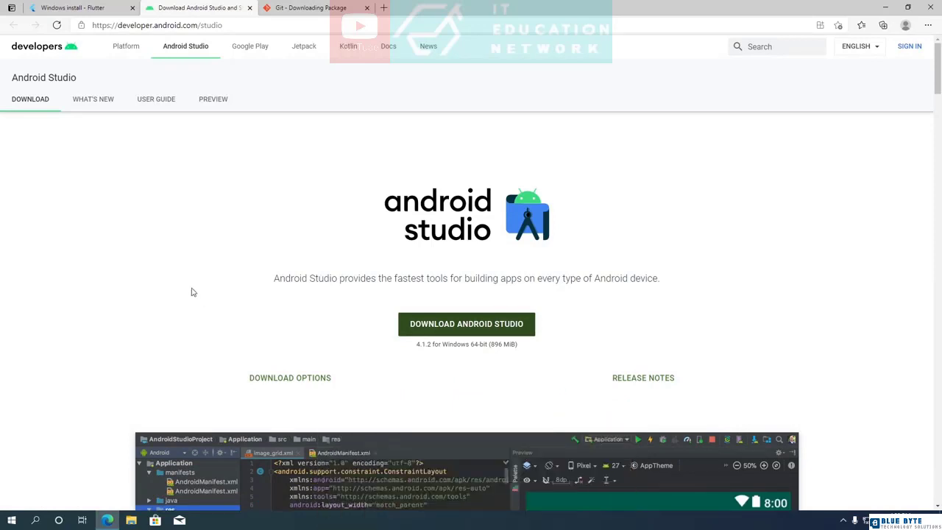
{"action": "left_click", "coordinate": [883, 7]}
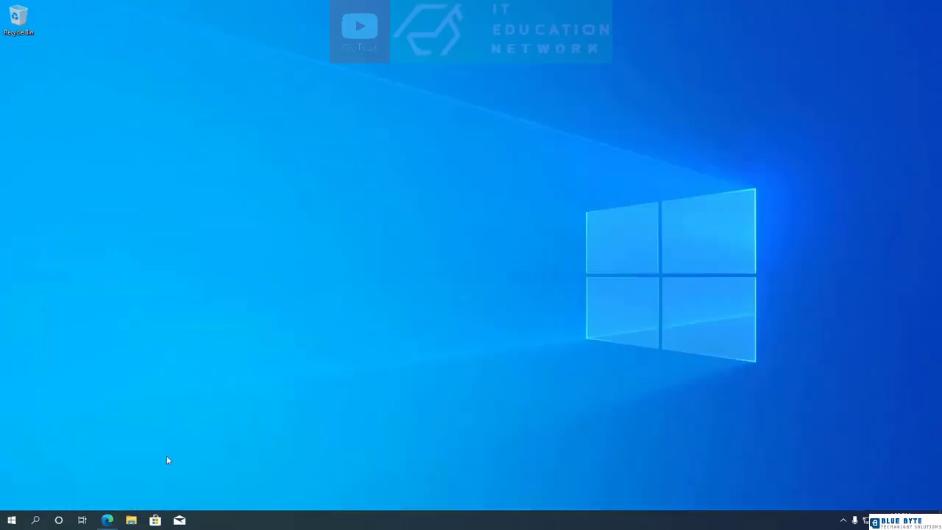
Step: Run the Git-2.30.2-64-bit installer from the Downloads folder in File Explorer
{"action": "left_click", "coordinate": [131, 520]}
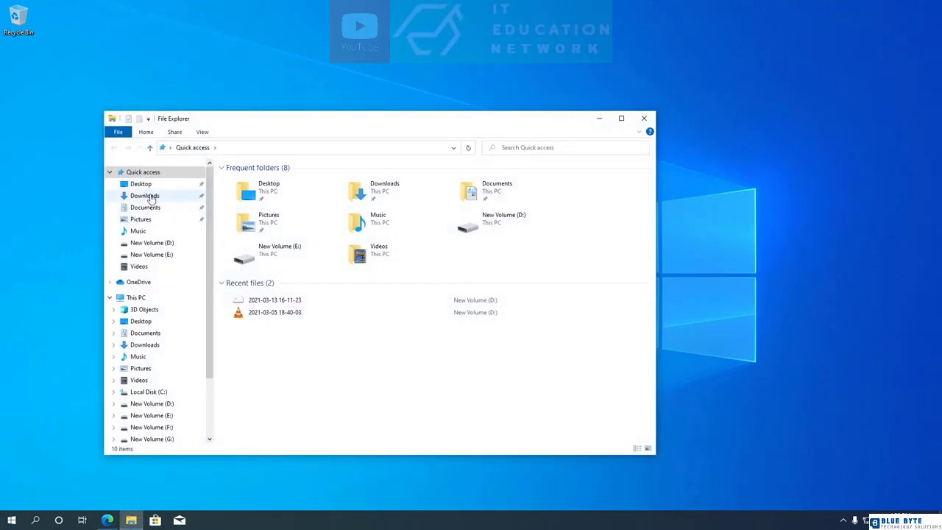
{"action": "left_click", "coordinate": [145, 196]}
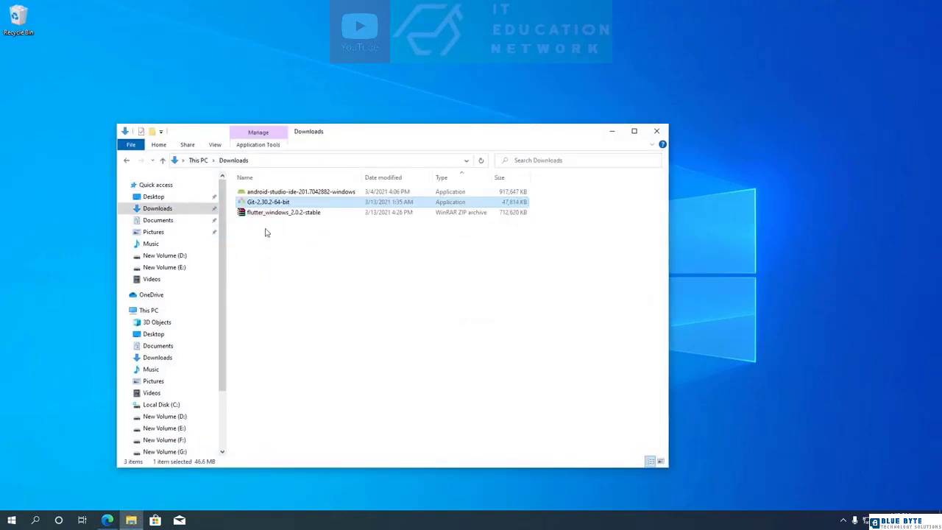
{"action": "right_click", "coordinate": [286, 203]}
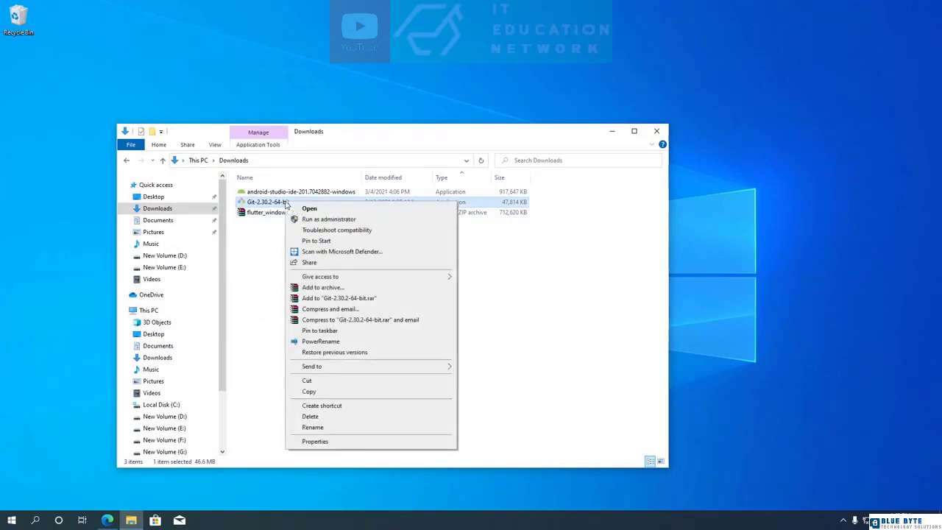
{"action": "left_click", "coordinate": [310, 208]}
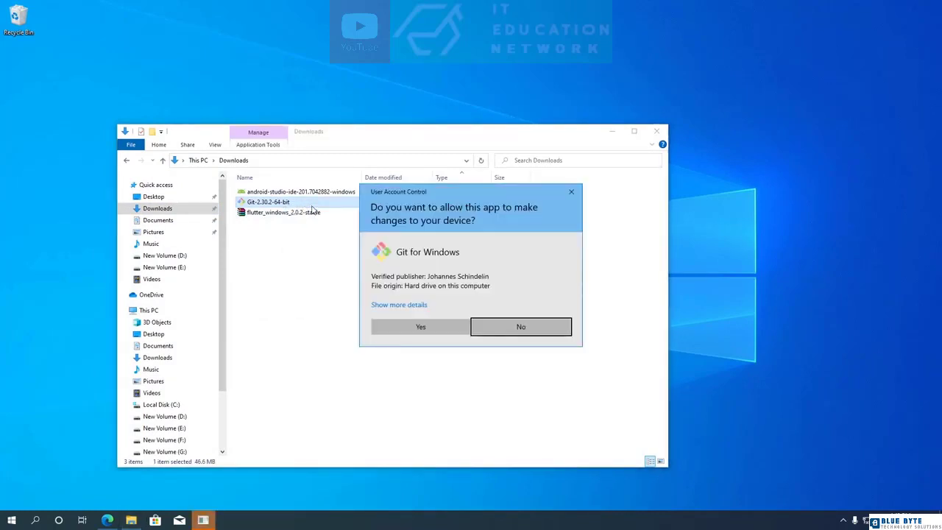
Step: Allow the installer, keep the default location, components, Start Menu folder and editor, and set the default branch name to main
{"action": "left_click", "coordinate": [432, 328]}
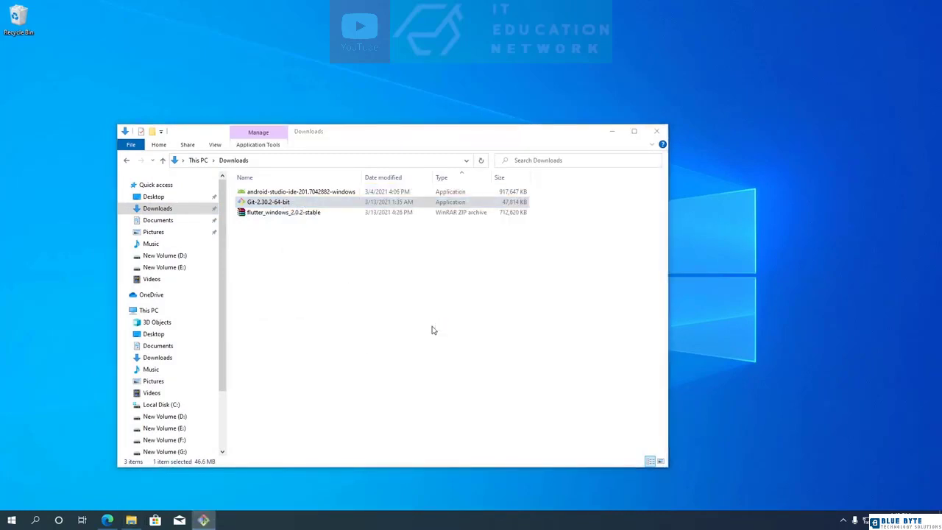
{"action": "left_click", "coordinate": [528, 341]}
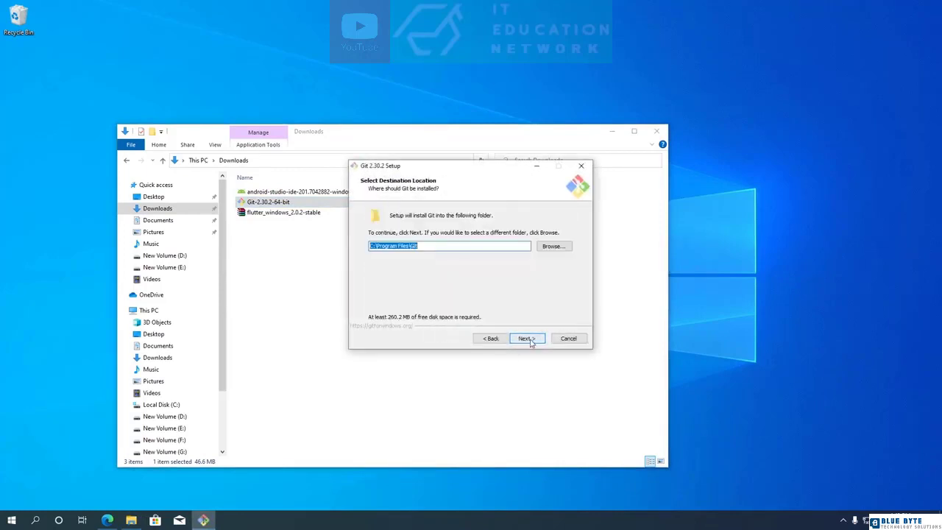
{"action": "left_click", "coordinate": [527, 339]}
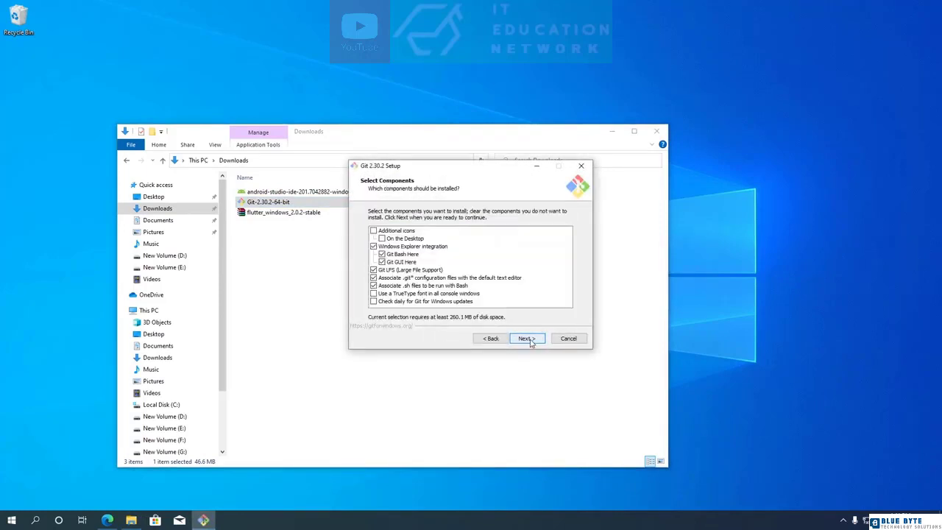
{"action": "left_click", "coordinate": [536, 340]}
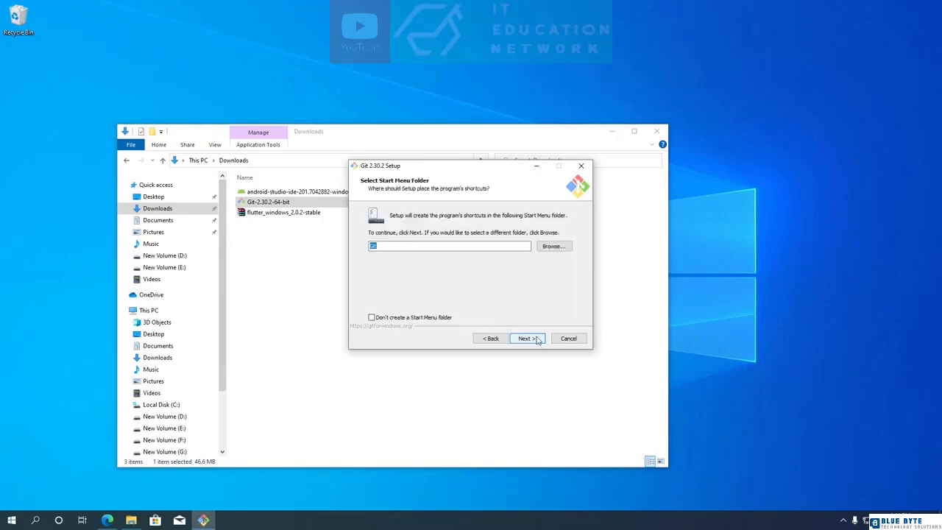
{"action": "left_click", "coordinate": [536, 340]}
{"action": "left_click", "coordinate": [537, 340]}
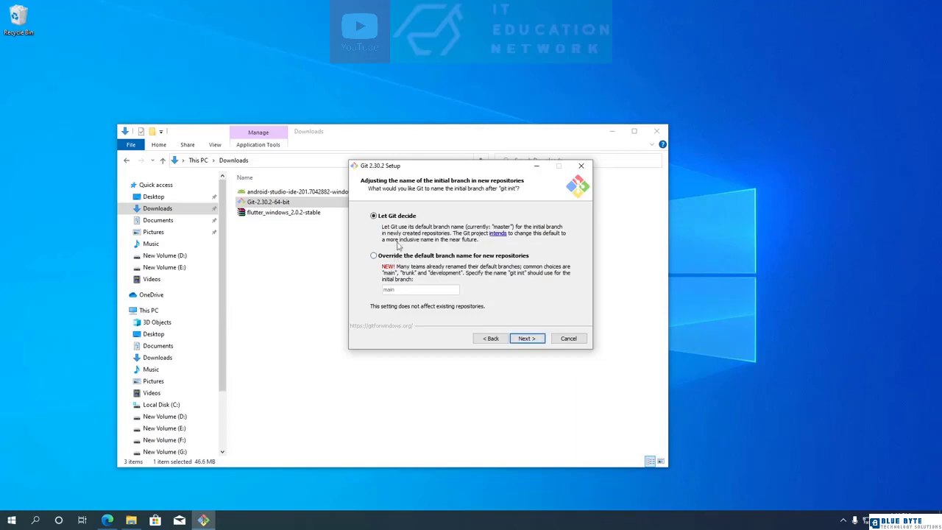
{"action": "left_click", "coordinate": [408, 256]}
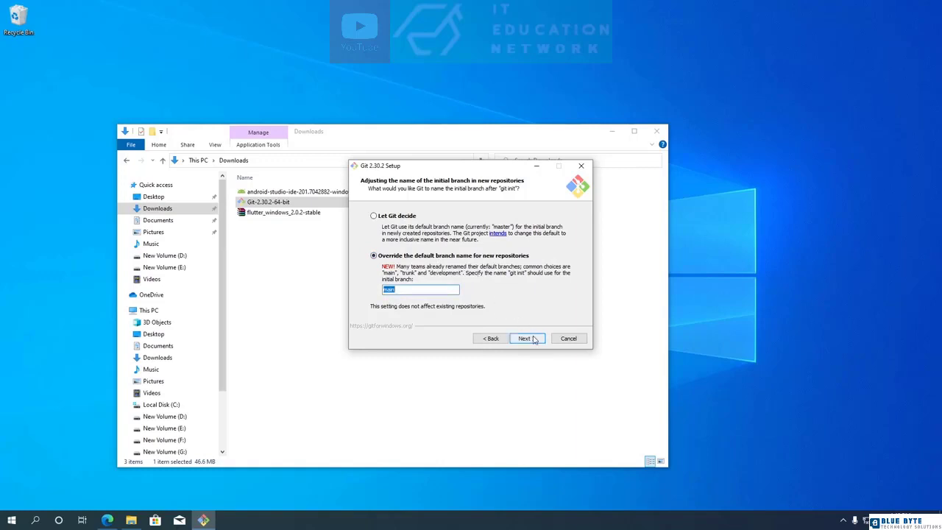
{"action": "left_click", "coordinate": [534, 339]}
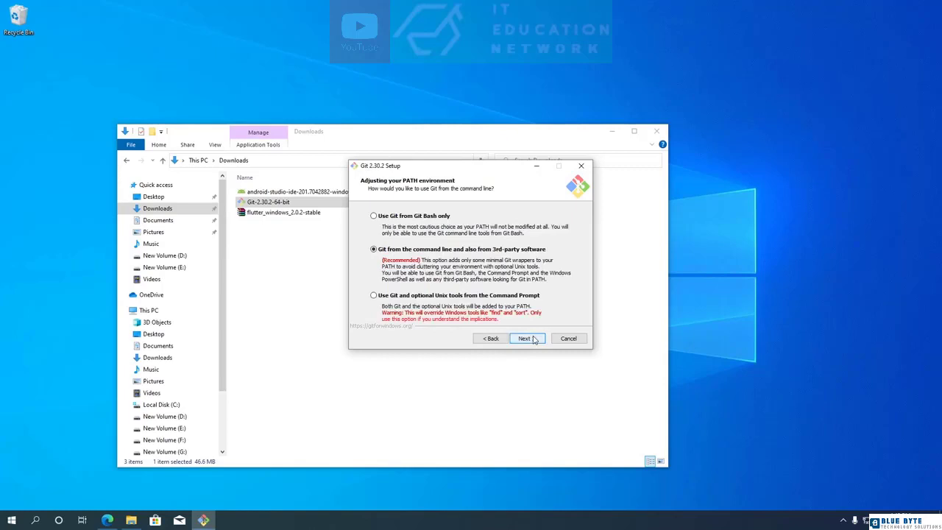
Step: Keep the remaining default options, install Git 2.30.2, and finish without viewing the release notes
{"action": "left_click", "coordinate": [534, 339]}
{"action": "left_click", "coordinate": [535, 340]}
{"action": "left_click", "coordinate": [536, 340]}
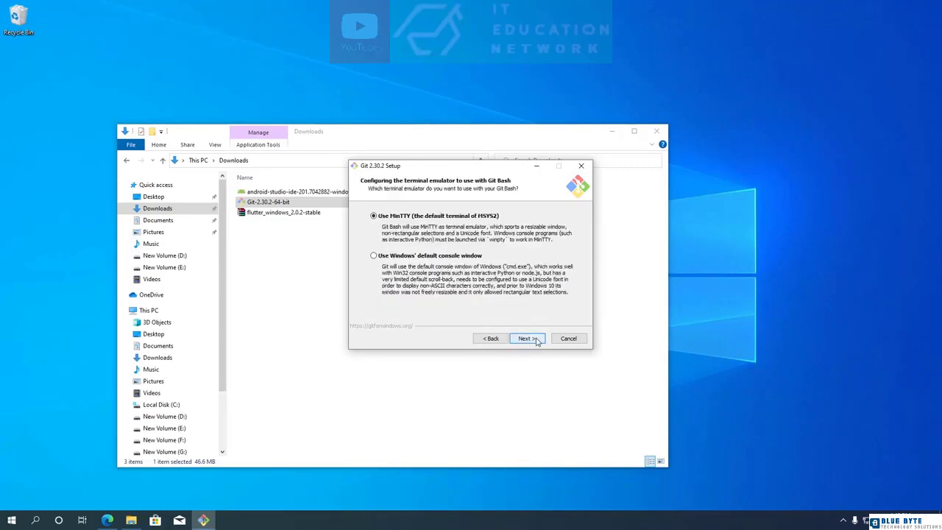
{"action": "left_click", "coordinate": [537, 340]}
{"action": "left_click", "coordinate": [538, 339]}
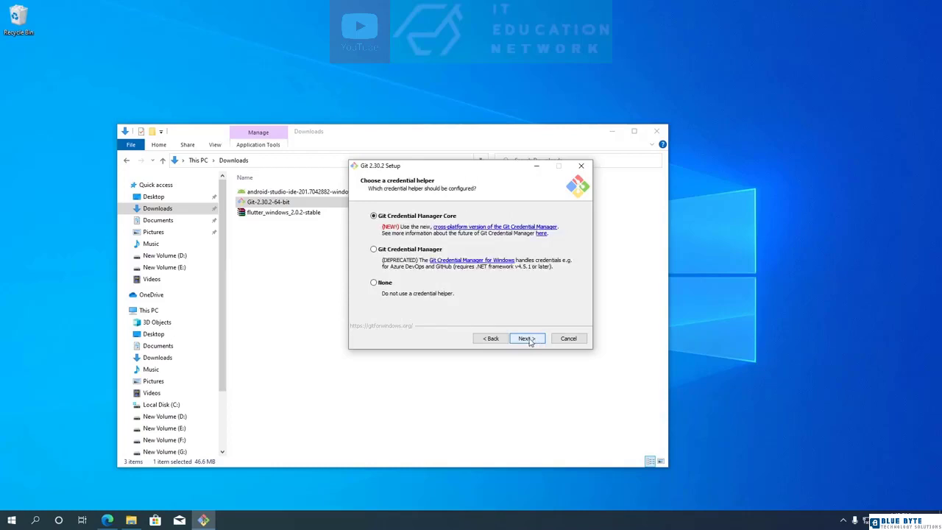
{"action": "left_click", "coordinate": [530, 341]}
{"action": "left_click", "coordinate": [531, 341]}
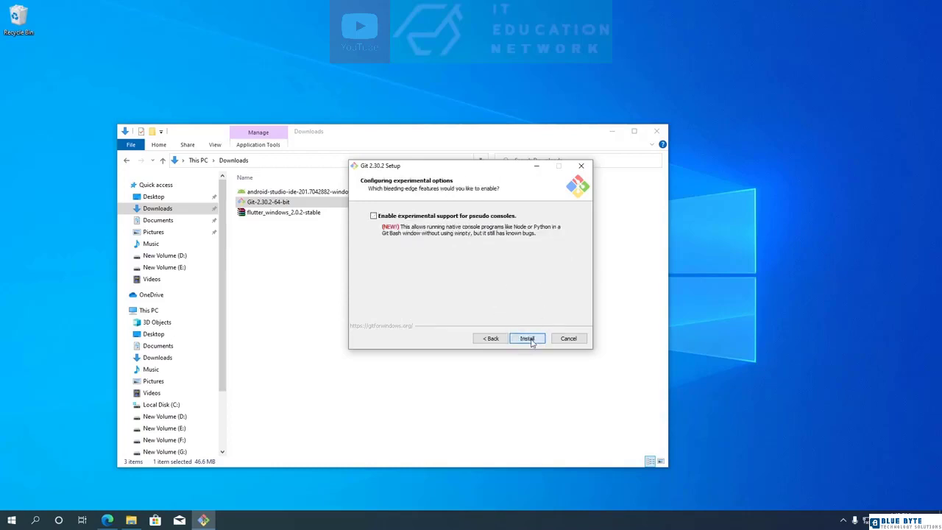
{"action": "left_click", "coordinate": [531, 341]}
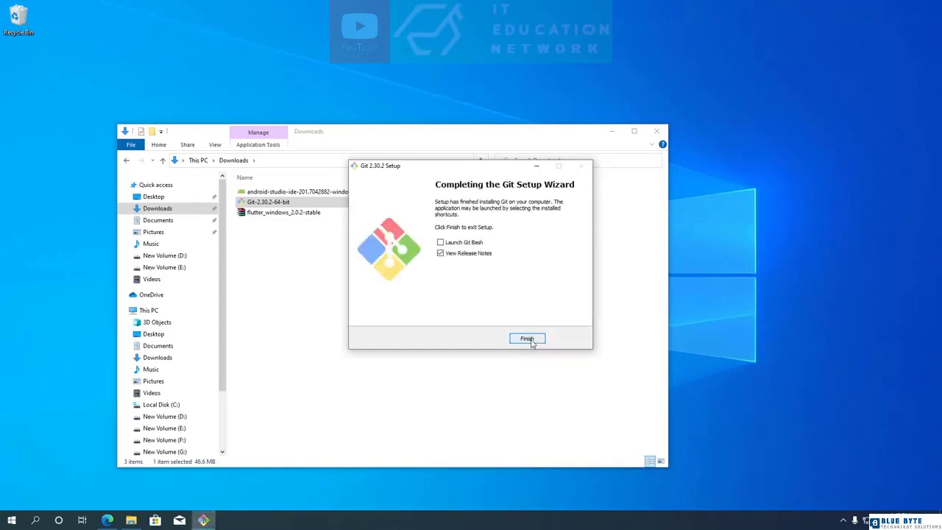
{"action": "left_click", "coordinate": [464, 258]}
{"action": "left_click", "coordinate": [527, 339]}
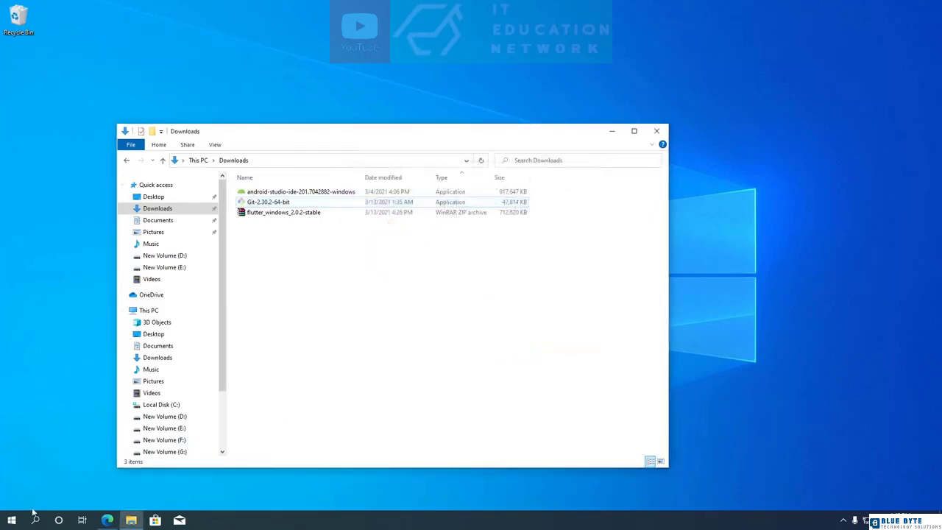
Step: Open Windows PowerShell and run git --version to confirm 2.30.2.windows.1
{"action": "left_click", "coordinate": [12, 519]}
{"action": "type", "text": "power"}
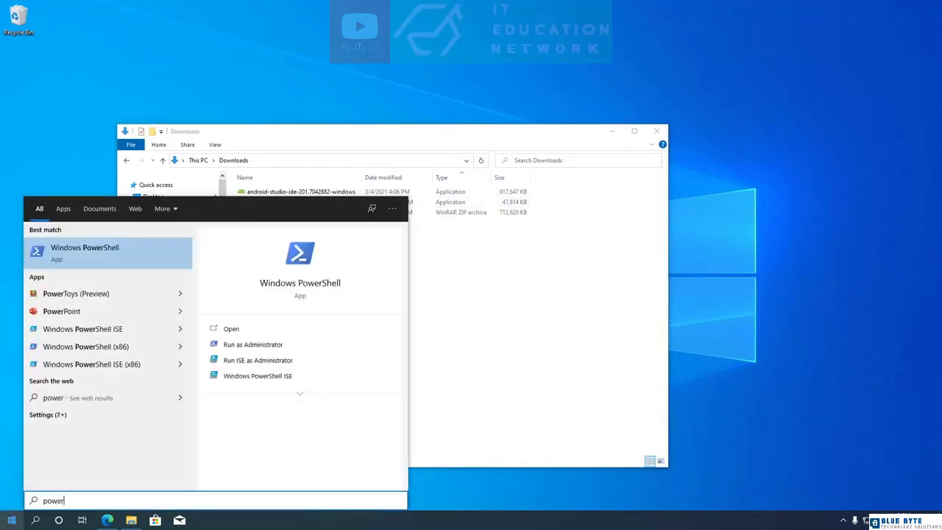
{"action": "left_click", "coordinate": [121, 249]}
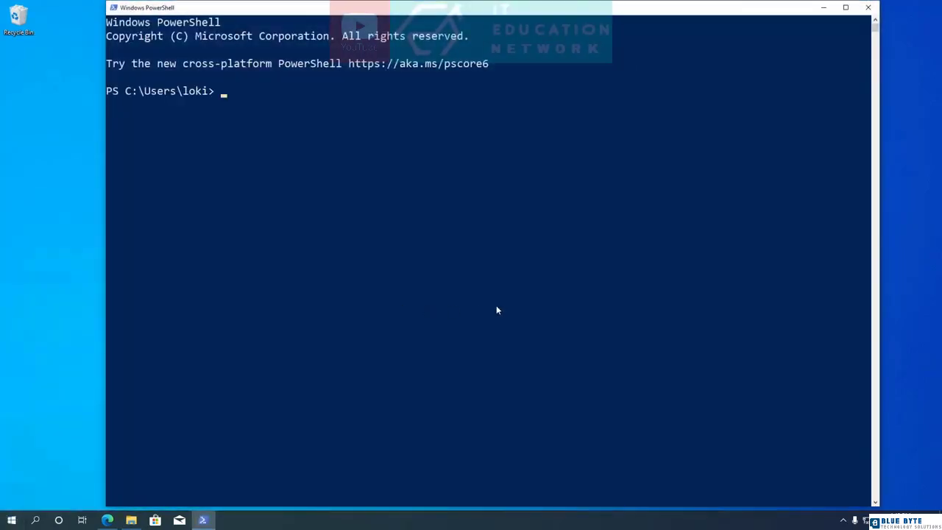
{"action": "type", "text": "git --version"}
{"action": "key", "text": "Return"}
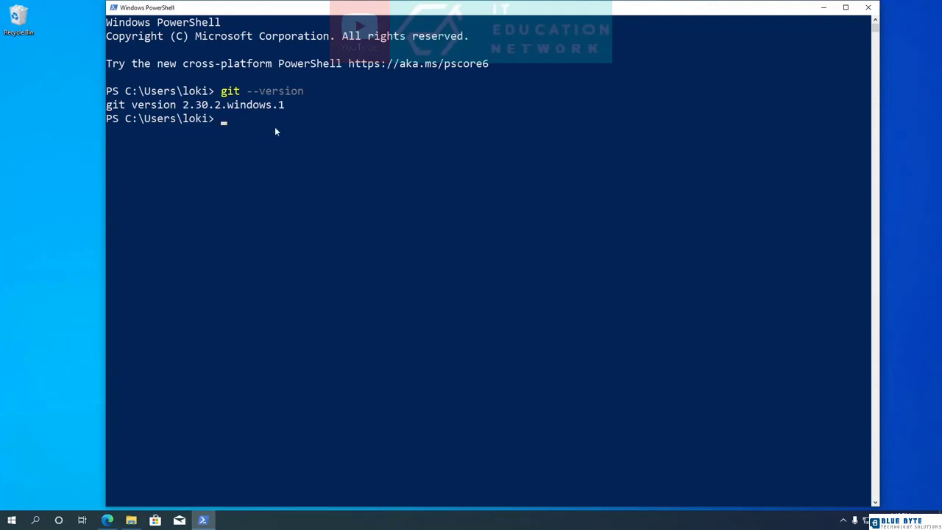
Step: Close PowerShell and choose Extract files for the flutter_windows_2.0.2-stable archive in Downloads
{"action": "left_click", "coordinate": [869, 8]}
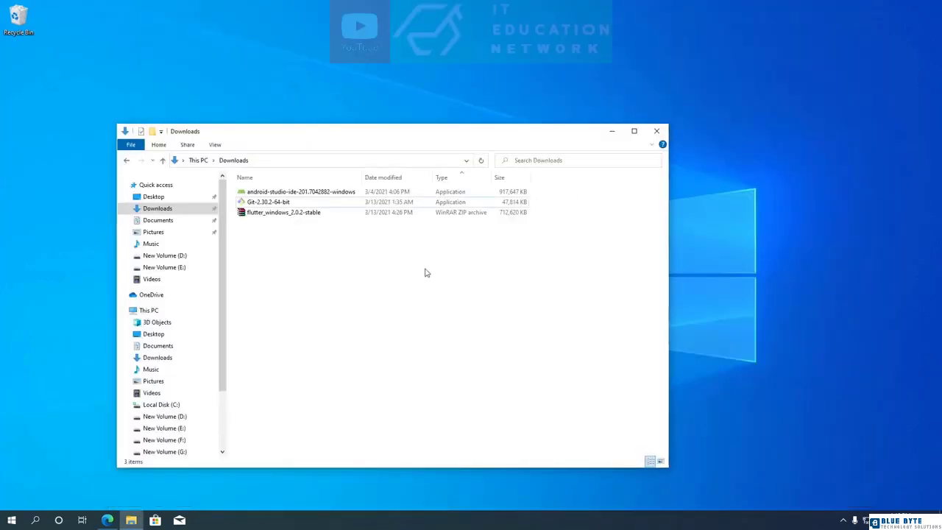
{"action": "left_click", "coordinate": [321, 214]}
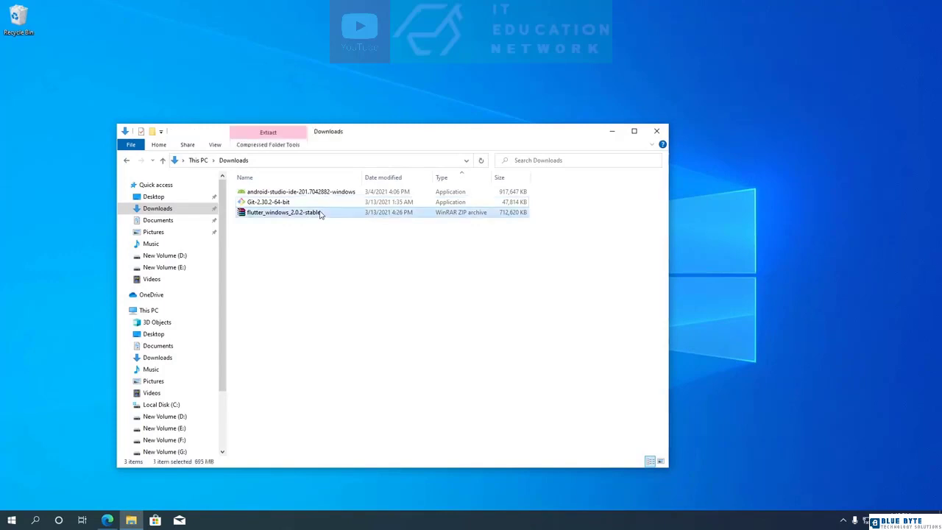
{"action": "right_click", "coordinate": [321, 214]}
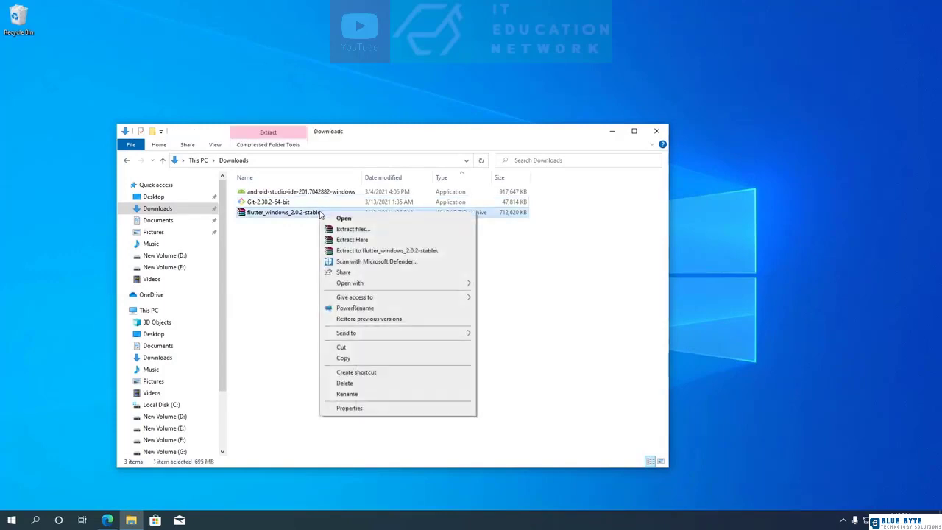
{"action": "left_click", "coordinate": [372, 234]}
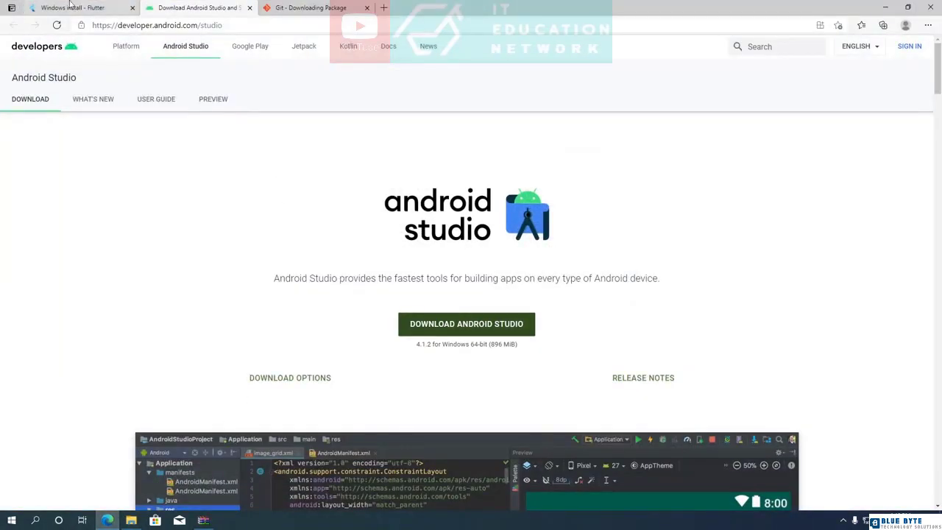
Step: Switch to the Windows install - Flutter tab and scroll to the Get the Flutter SDK instructions
{"action": "left_click", "coordinate": [70, 5]}
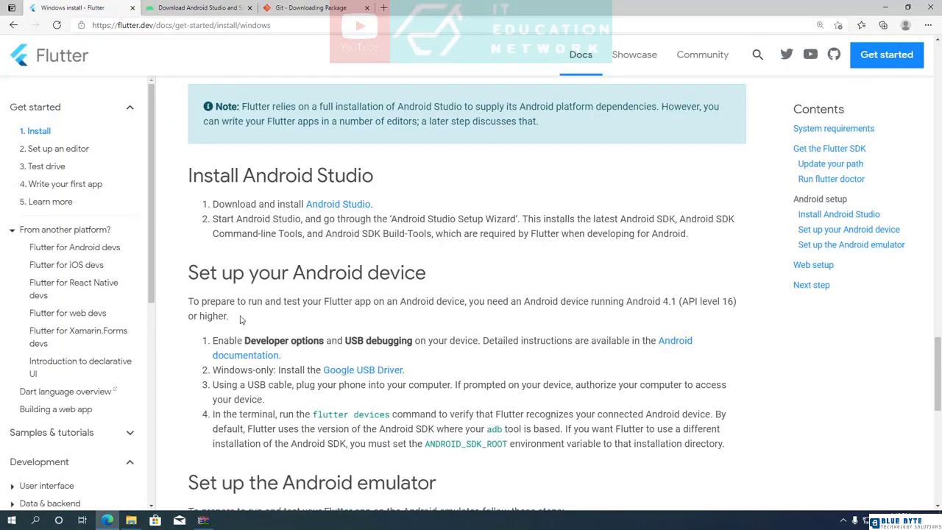
{"action": "scroll", "coordinate": [241, 321], "scroll_direction": "down", "scroll_amount": 1}
{"action": "scroll", "coordinate": [241, 321], "scroll_direction": "up", "scroll_amount": 4}
{"action": "scroll", "coordinate": [242, 321], "scroll_direction": "up", "scroll_amount": 10}
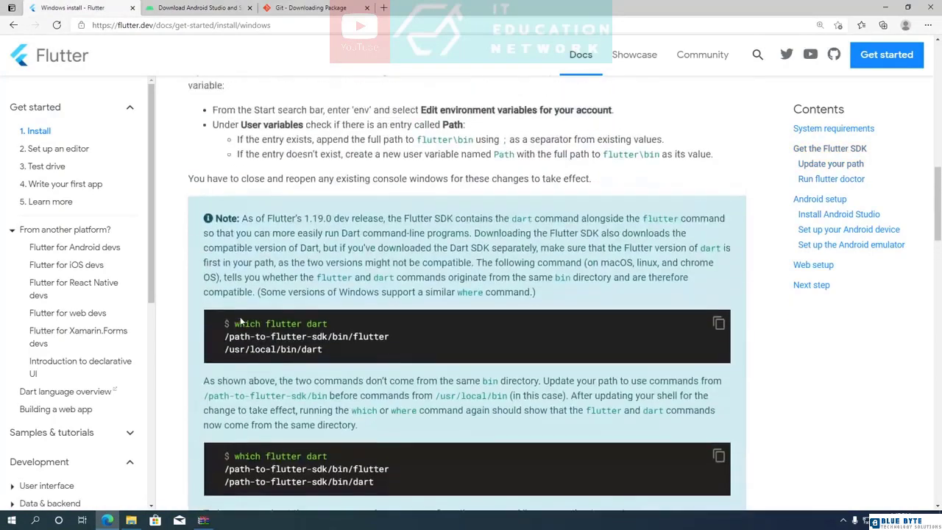
{"action": "scroll", "coordinate": [242, 321], "scroll_direction": "down", "scroll_amount": 2}
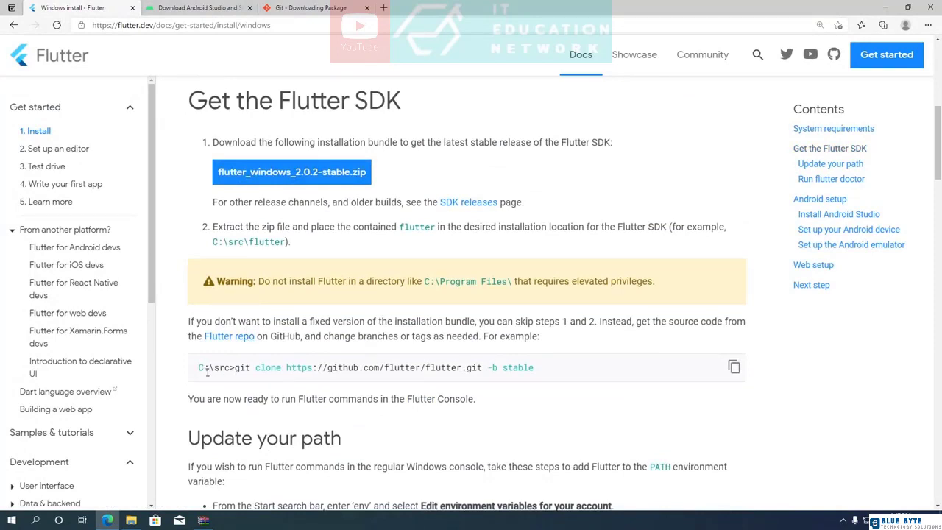
{"action": "scroll", "coordinate": [189, 265], "scroll_direction": "up", "scroll_amount": 1}
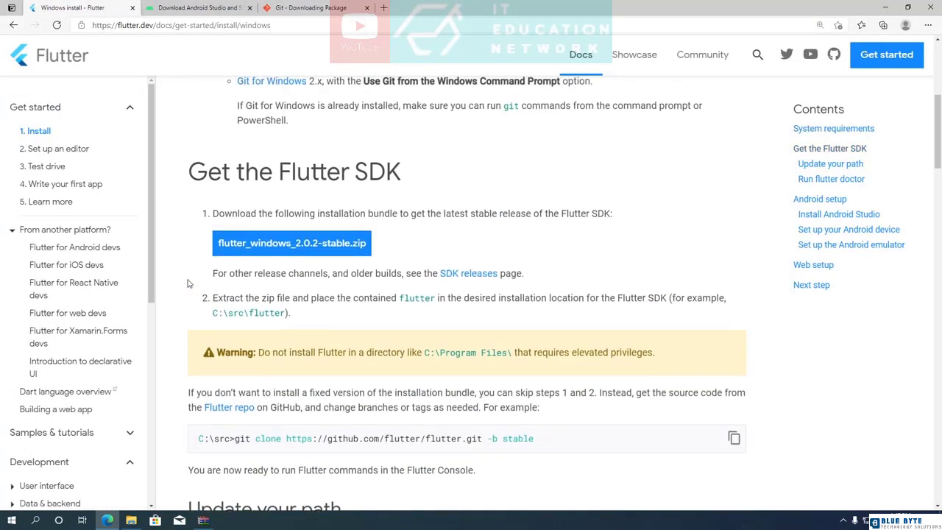
{"action": "scroll", "coordinate": [189, 283], "scroll_direction": "down", "scroll_amount": 1}
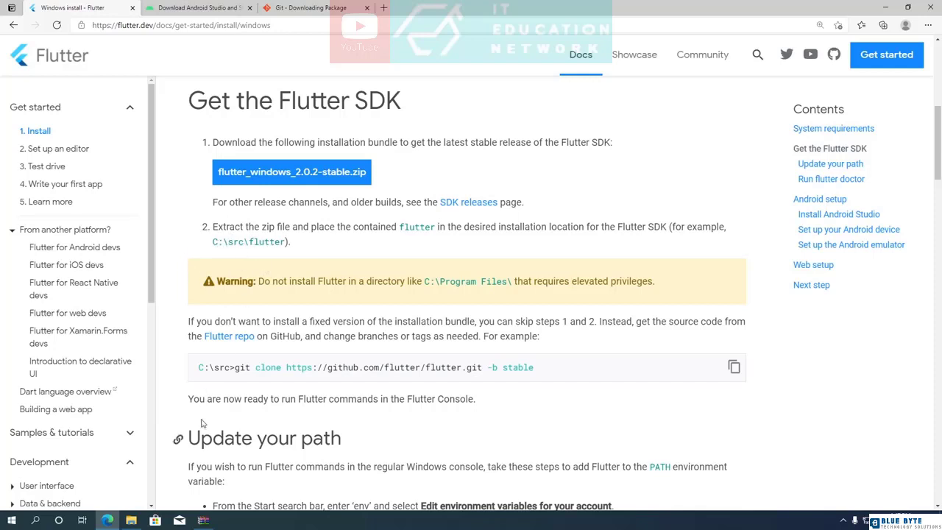
Step: Extract the flutter_windows_2.0.2-stable archive with WinRAR to the destination C:\src
{"action": "left_click", "coordinate": [884, 7]}
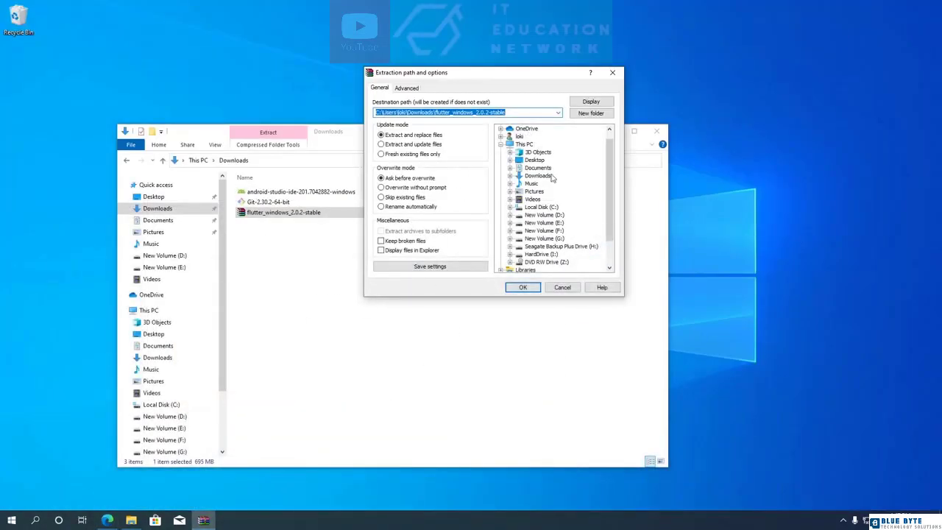
{"action": "left_click", "coordinate": [551, 208]}
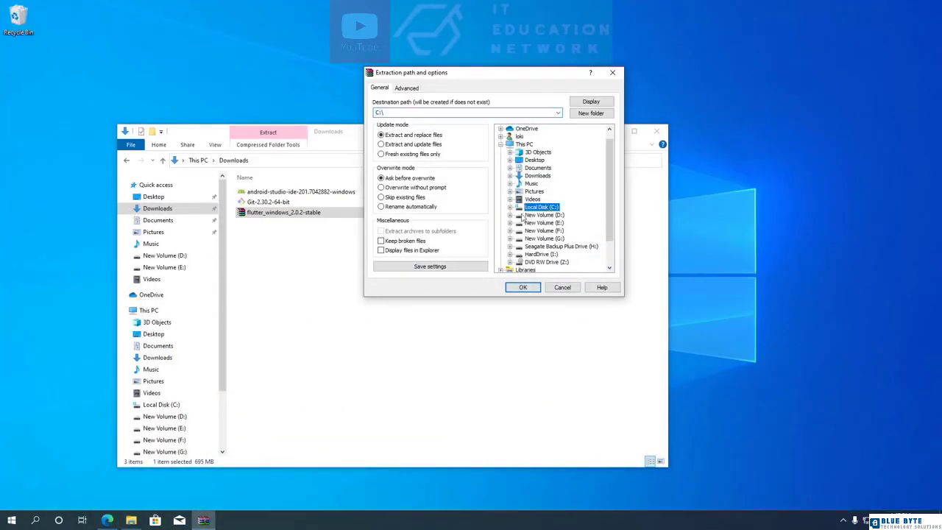
{"action": "left_click", "coordinate": [442, 112]}
{"action": "left_click", "coordinate": [523, 287]}
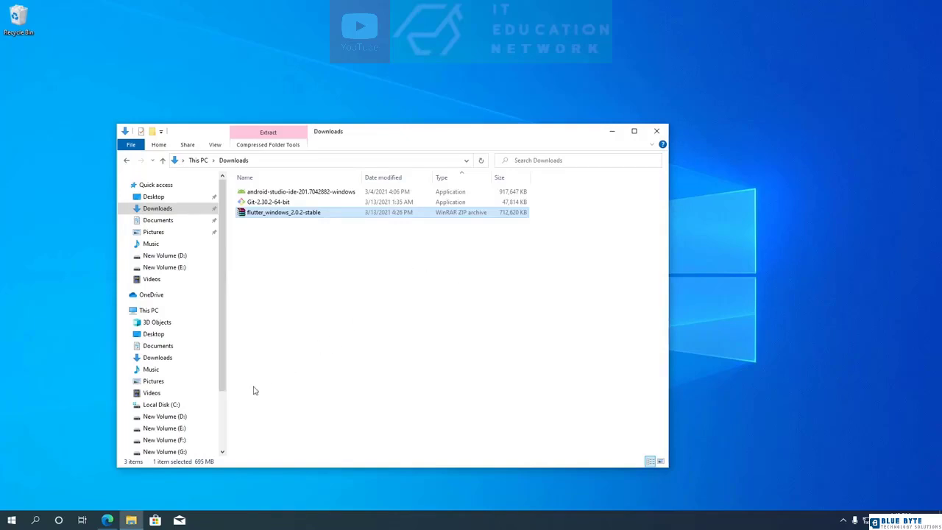
Step: Confirm the SDK sits in C:\src\flutter, then return to the guide's Update your path instructions
{"action": "left_click", "coordinate": [190, 408]}
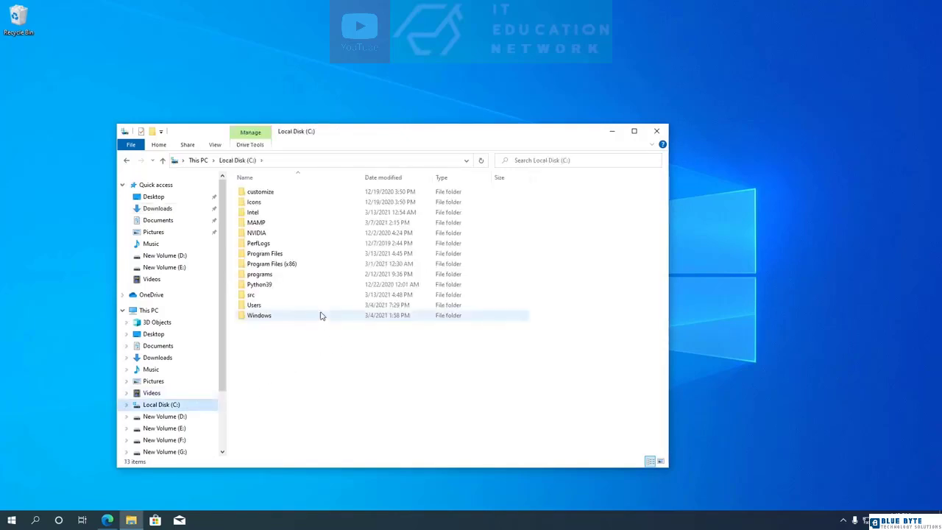
{"action": "double_click", "coordinate": [319, 297]}
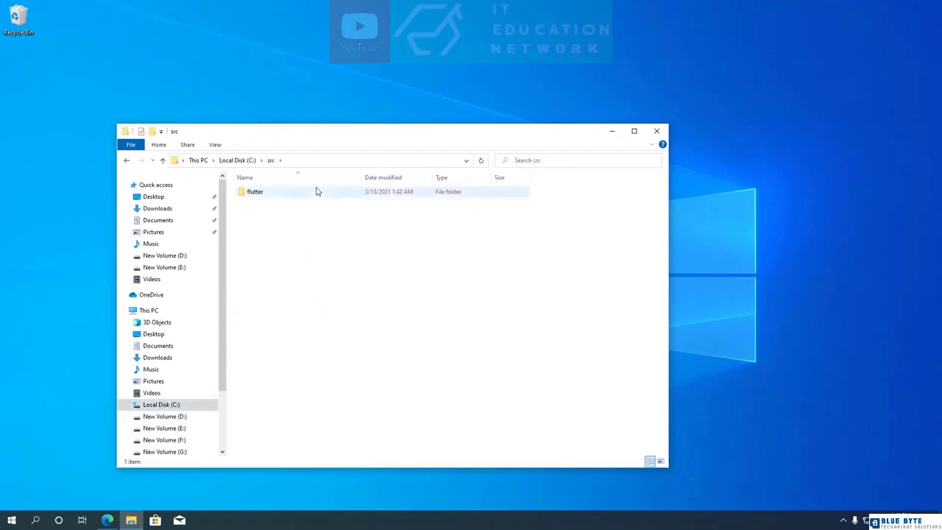
{"action": "double_click", "coordinate": [317, 192]}
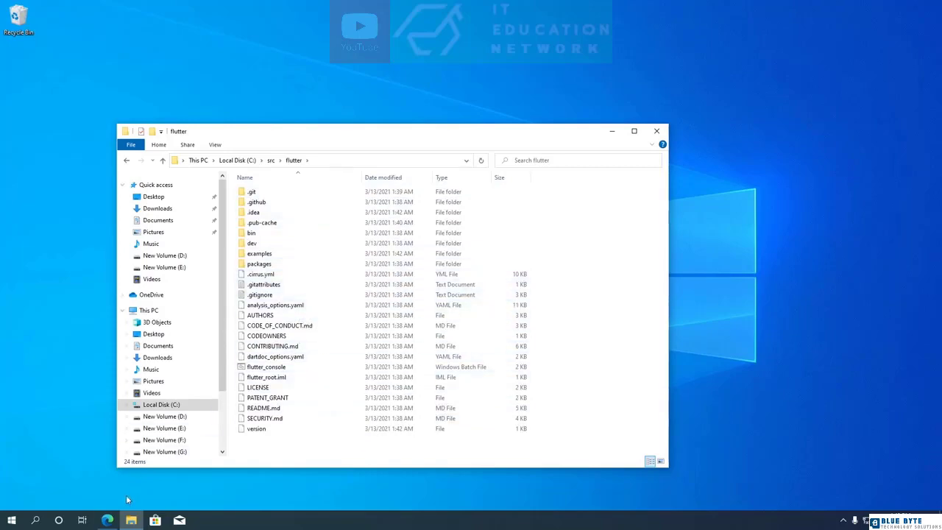
{"action": "left_click", "coordinate": [107, 520]}
{"action": "scroll", "coordinate": [255, 255], "scroll_direction": "down", "scroll_amount": 3}
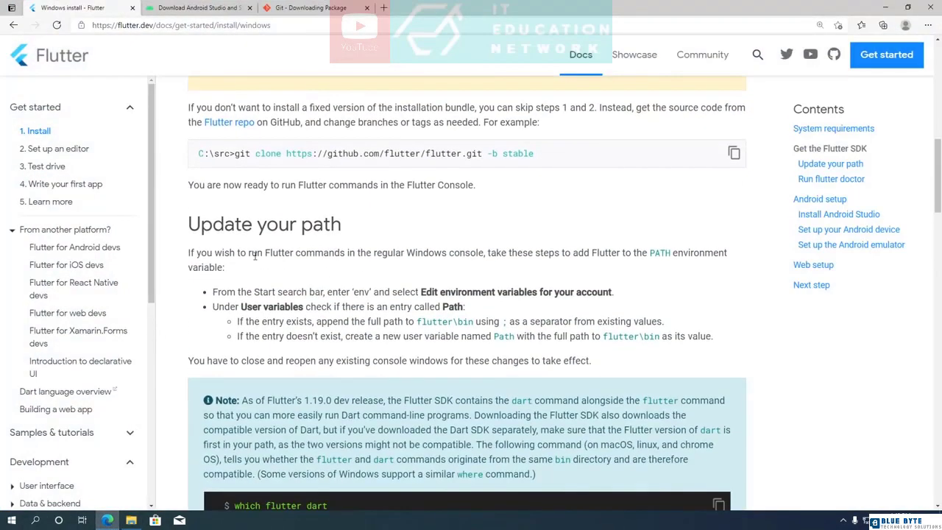
{"action": "scroll", "coordinate": [335, 256], "scroll_direction": "down", "scroll_amount": 1}
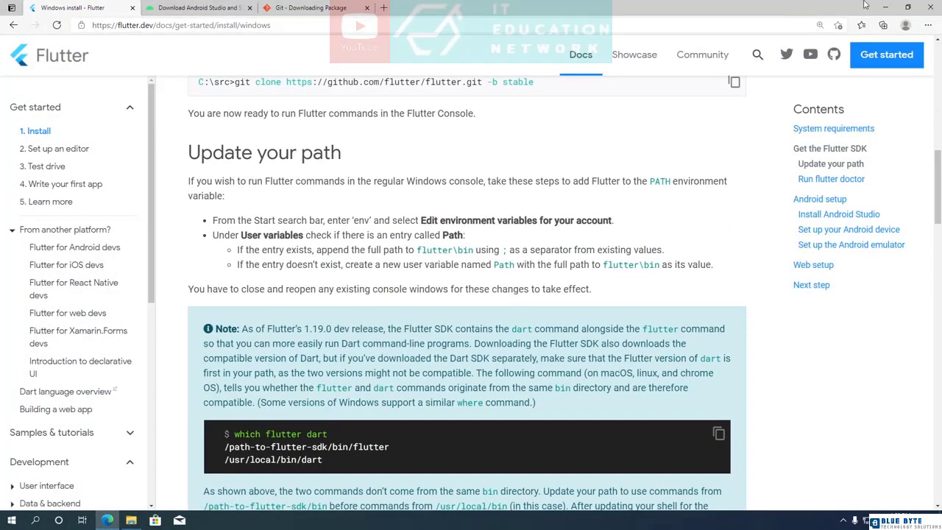
{"action": "left_click", "coordinate": [885, 7]}
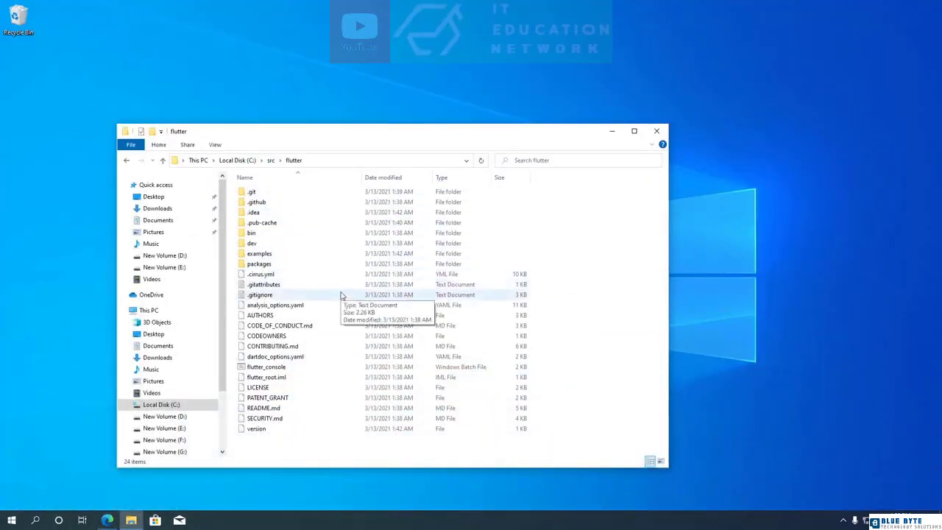
Step: Search 'env' and open the editor for the user Path environment variable
{"action": "left_click", "coordinate": [12, 520]}
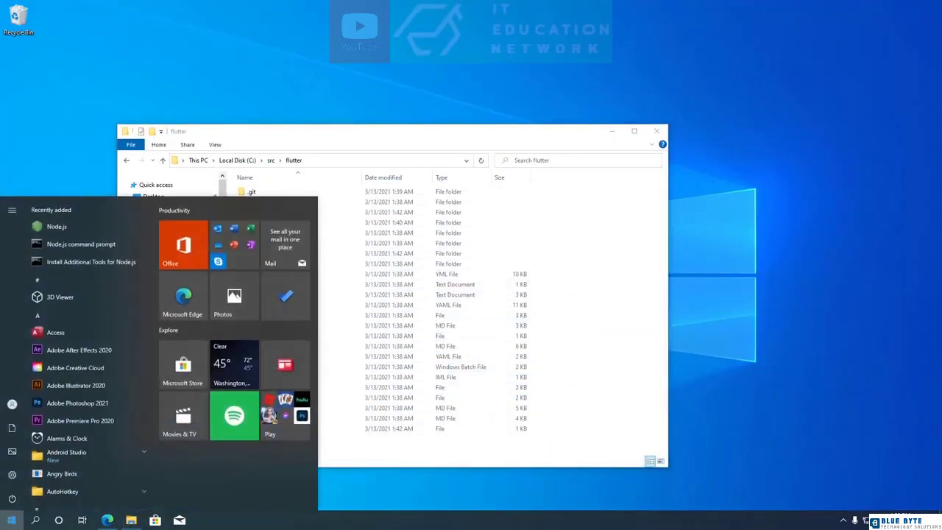
{"action": "type", "text": "env"}
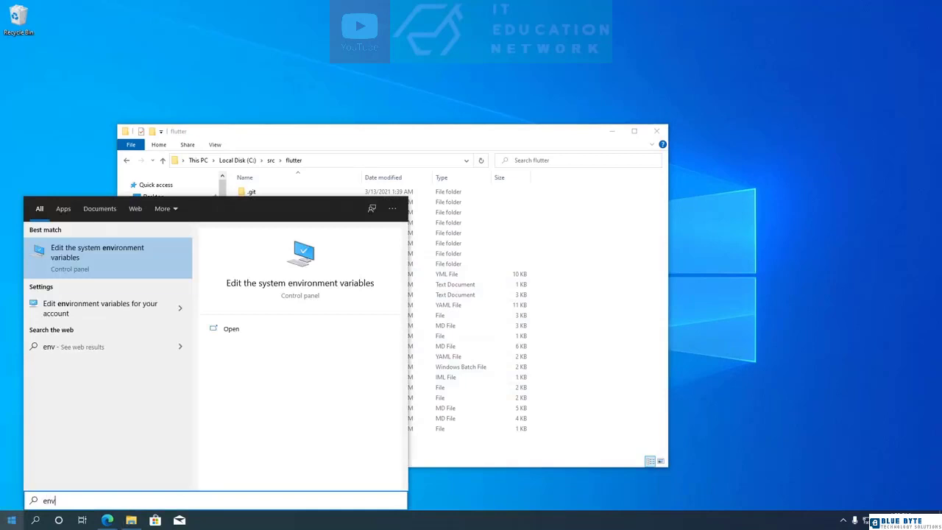
{"action": "left_click", "coordinate": [120, 259]}
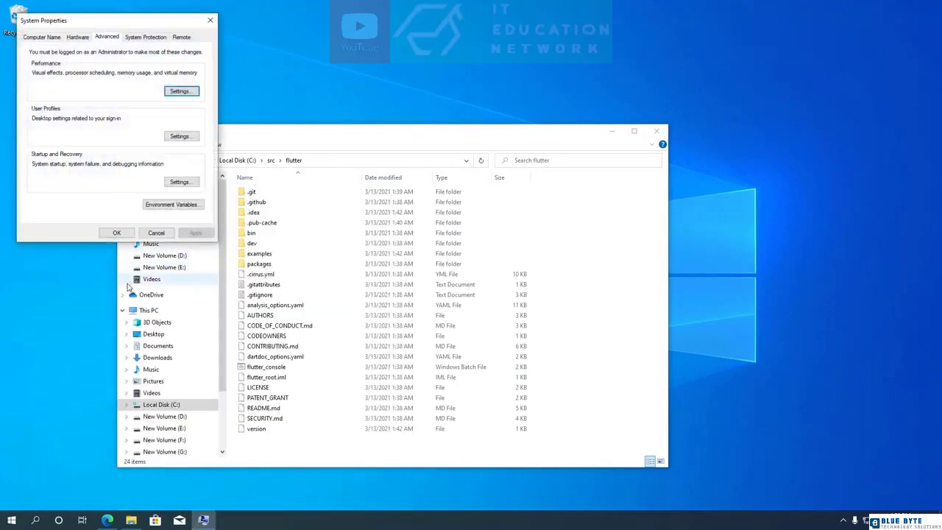
{"action": "left_click", "coordinate": [174, 208]}
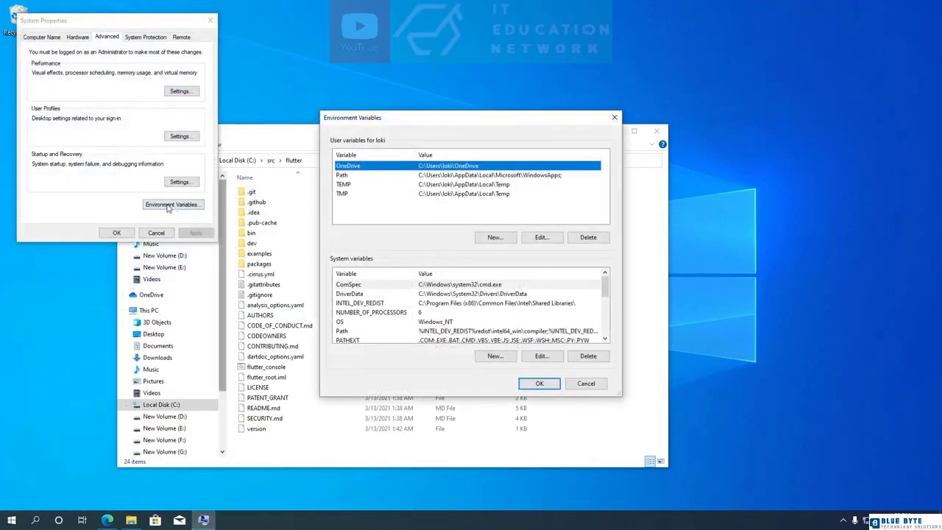
{"action": "left_click", "coordinate": [391, 181]}
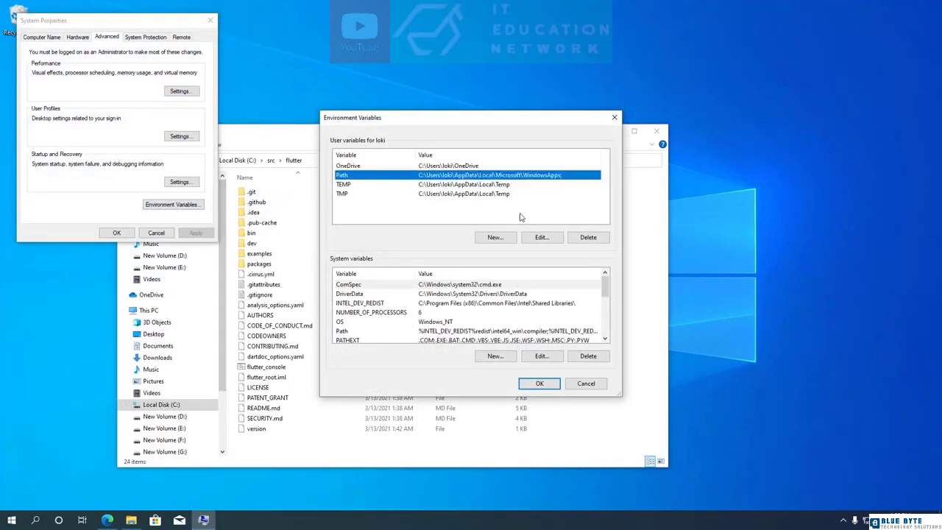
{"action": "left_click", "coordinate": [549, 240]}
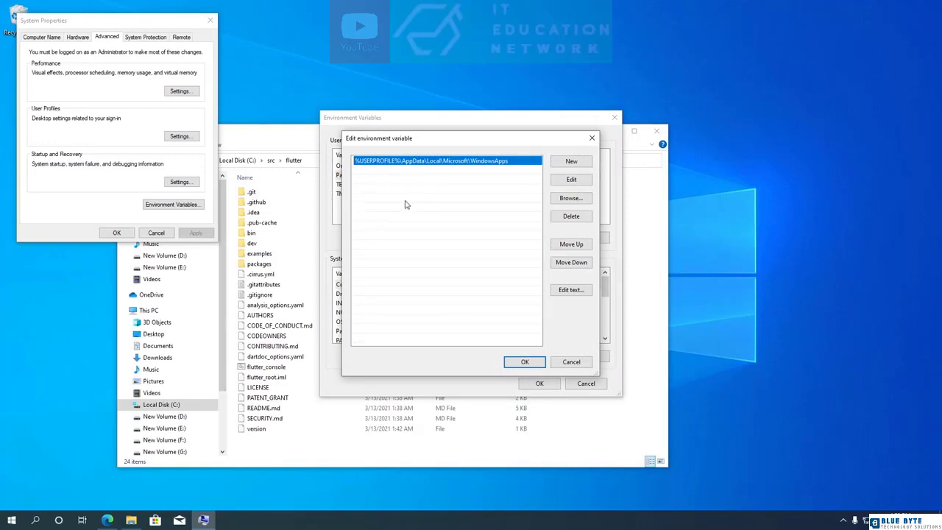
Step: Copy the C:\src\flutter\bin folder path from File Explorer's address bar
{"action": "left_click", "coordinate": [284, 133]}
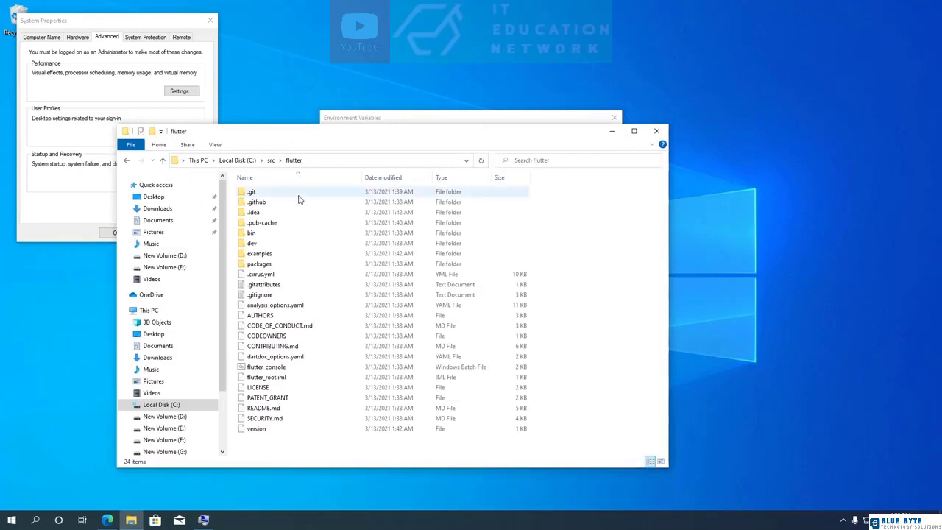
{"action": "double_click", "coordinate": [295, 234]}
{"action": "left_click", "coordinate": [346, 161]}
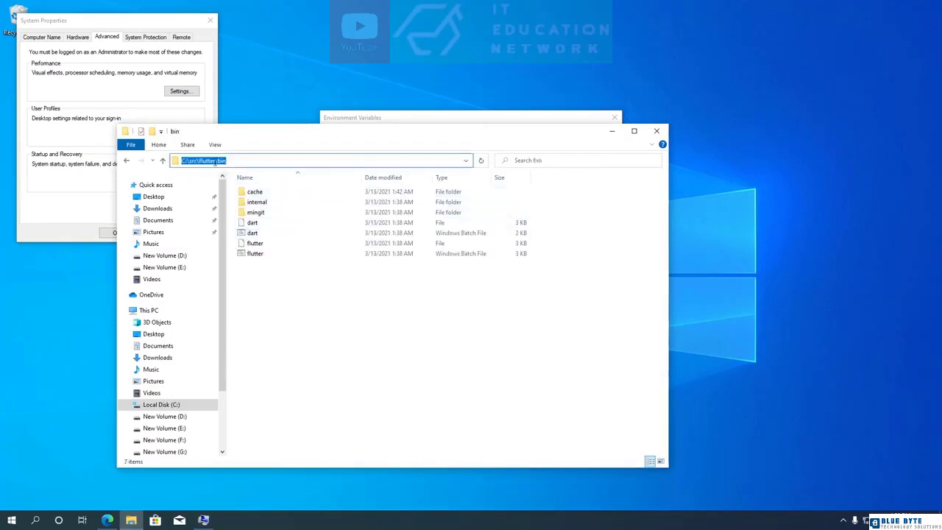
{"action": "right_click", "coordinate": [215, 164]}
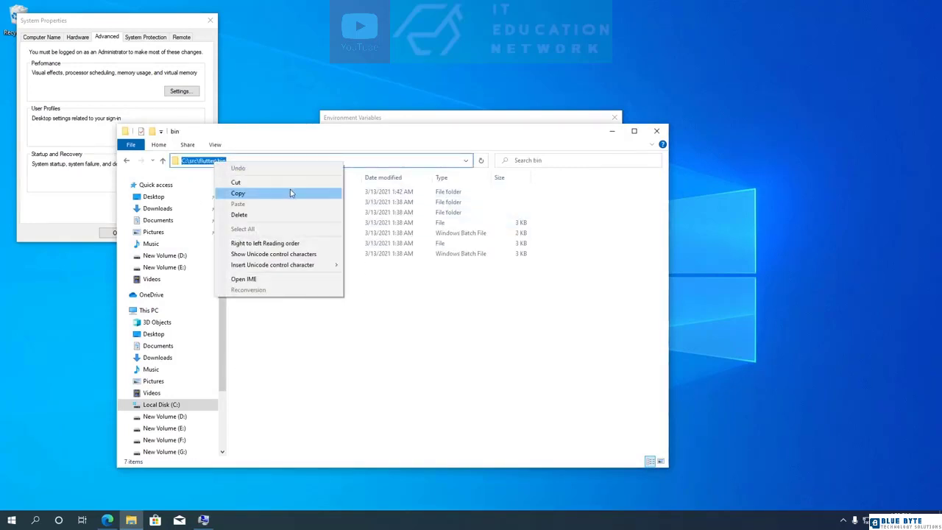
{"action": "left_click", "coordinate": [292, 194]}
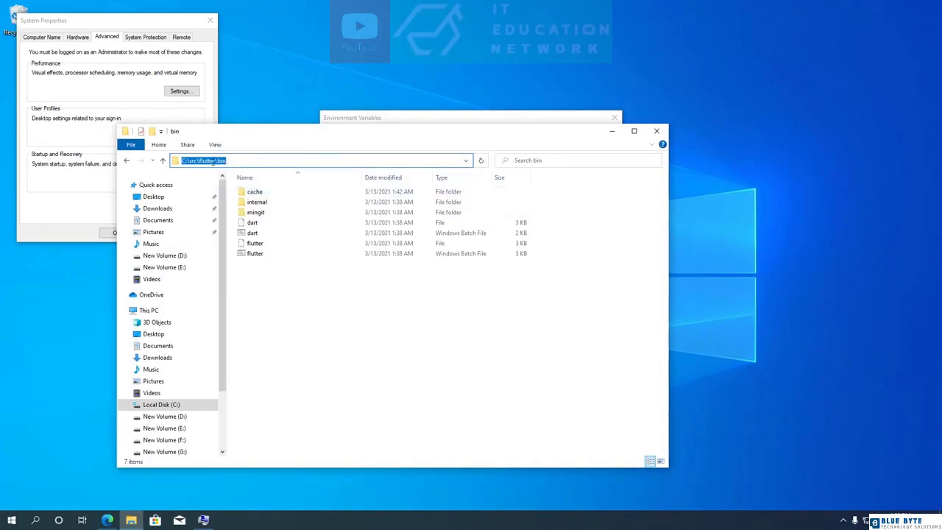
Step: Paste C:\src\flutter\bin as a new Path entry and save all three dialogs
{"action": "left_click", "coordinate": [203, 520]}
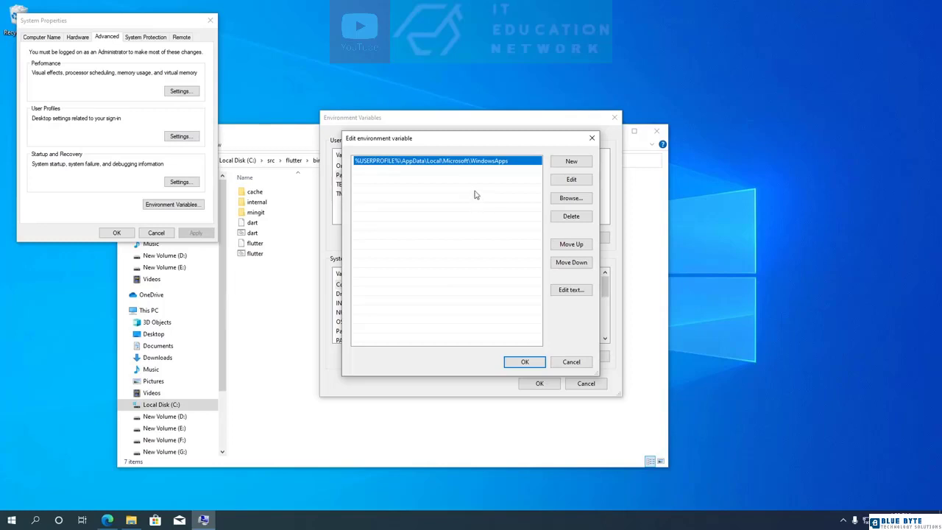
{"action": "left_click", "coordinate": [572, 162]}
{"action": "right_click", "coordinate": [361, 168]}
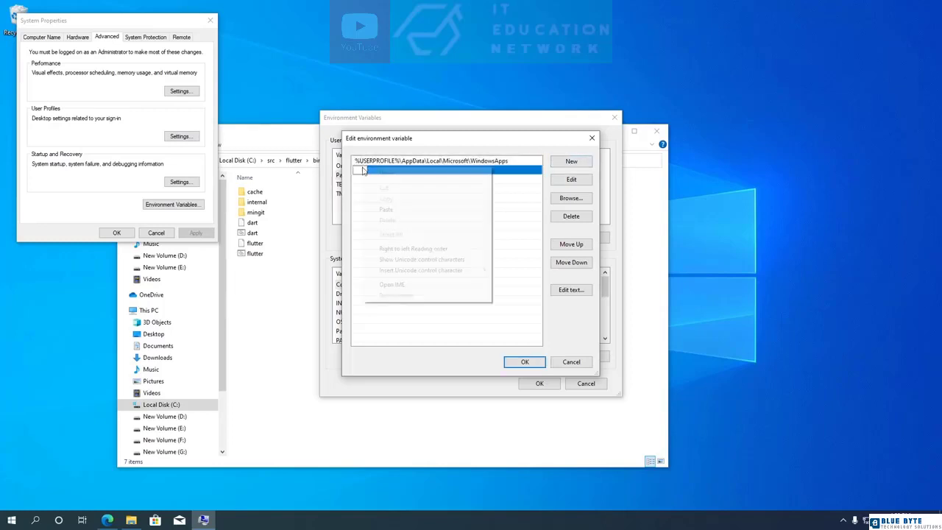
{"action": "left_click", "coordinate": [386, 209]}
{"action": "left_click", "coordinate": [475, 200]}
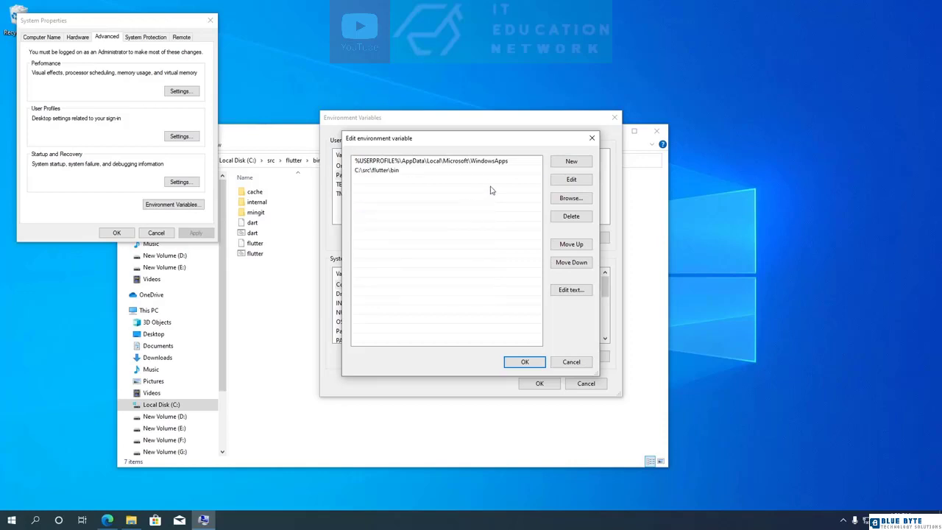
{"action": "left_click", "coordinate": [525, 362]}
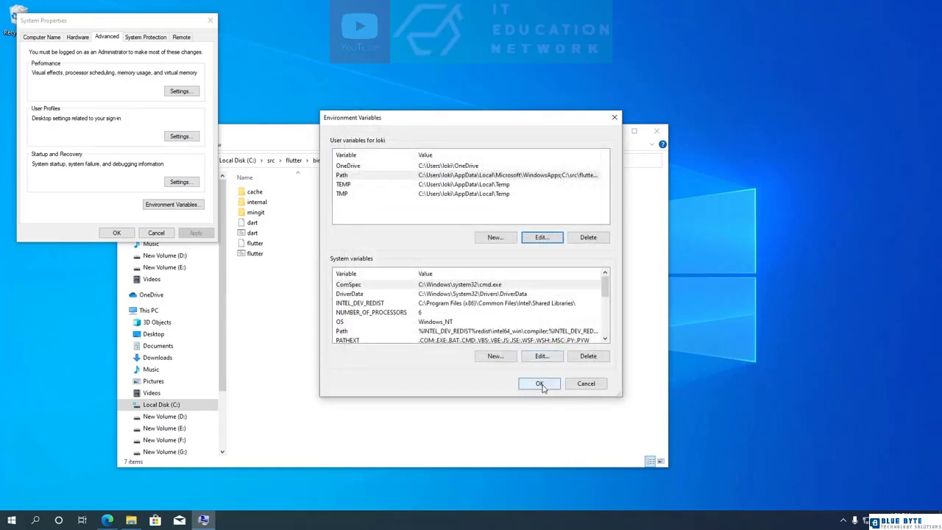
{"action": "left_click", "coordinate": [539, 383]}
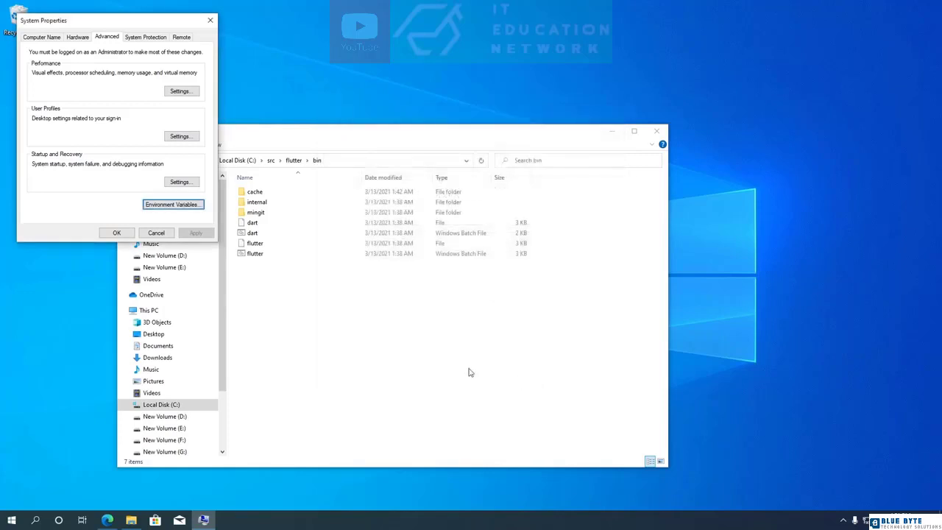
{"action": "left_click", "coordinate": [117, 232]}
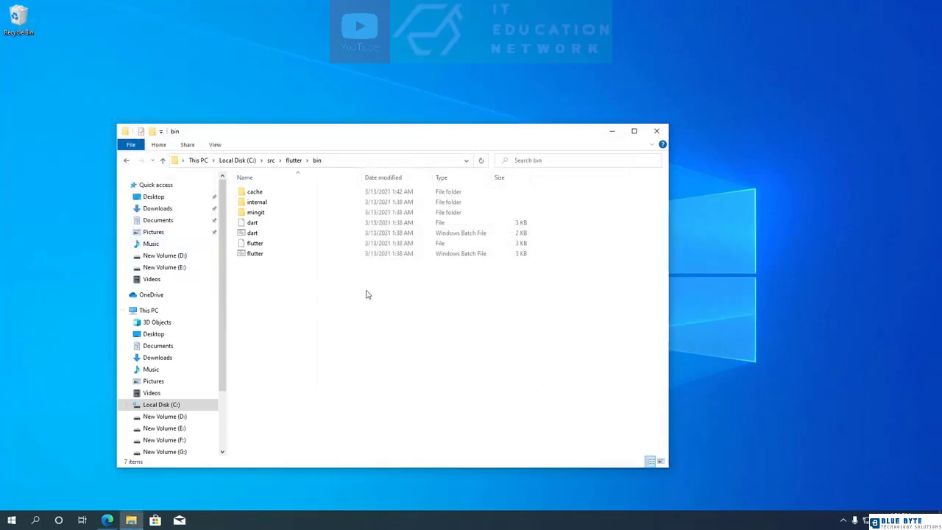
Step: Launch Windows PowerShell and run flutter, which prints help and the Welcome to Flutter notice
{"action": "left_click", "coordinate": [11, 520]}
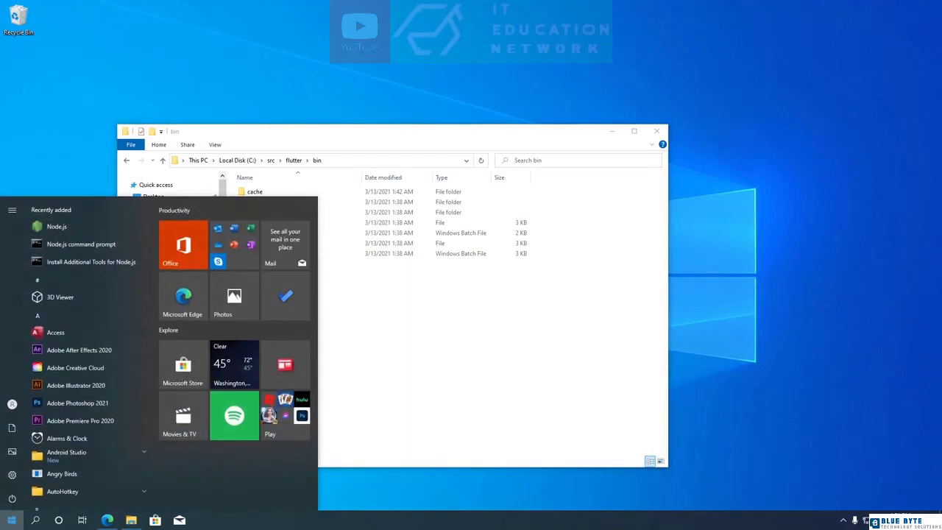
{"action": "type", "text": "power"}
{"action": "left_click", "coordinate": [62, 248]}
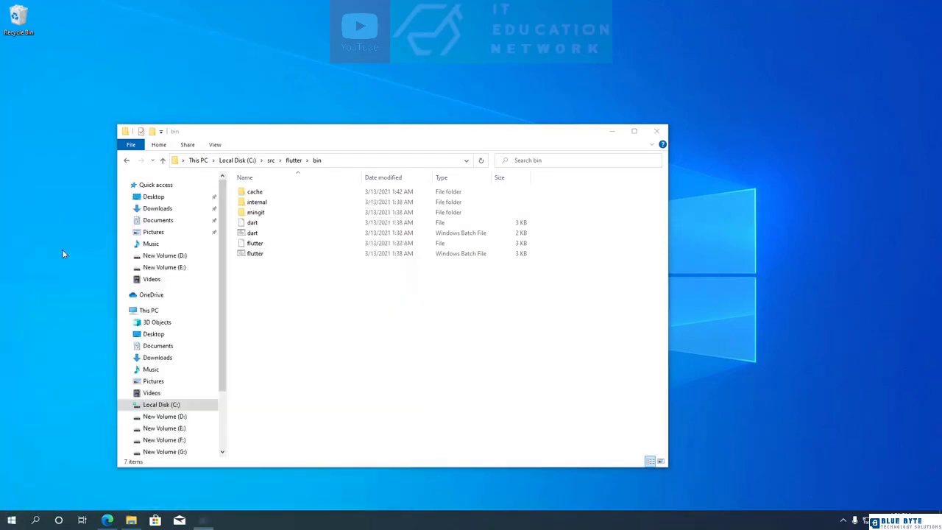
{"action": "type", "text": "flutte"}
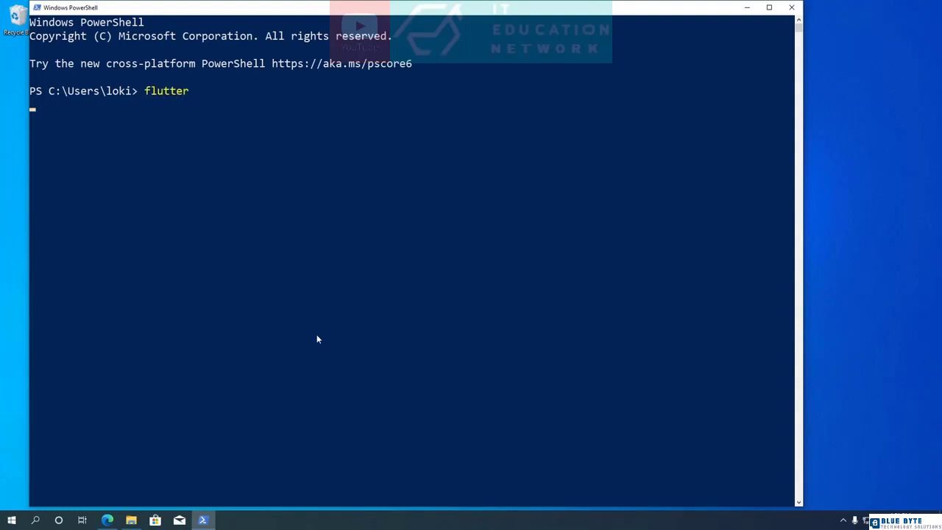
{"action": "type", "text": "r"}
{"action": "key", "text": "Return"}
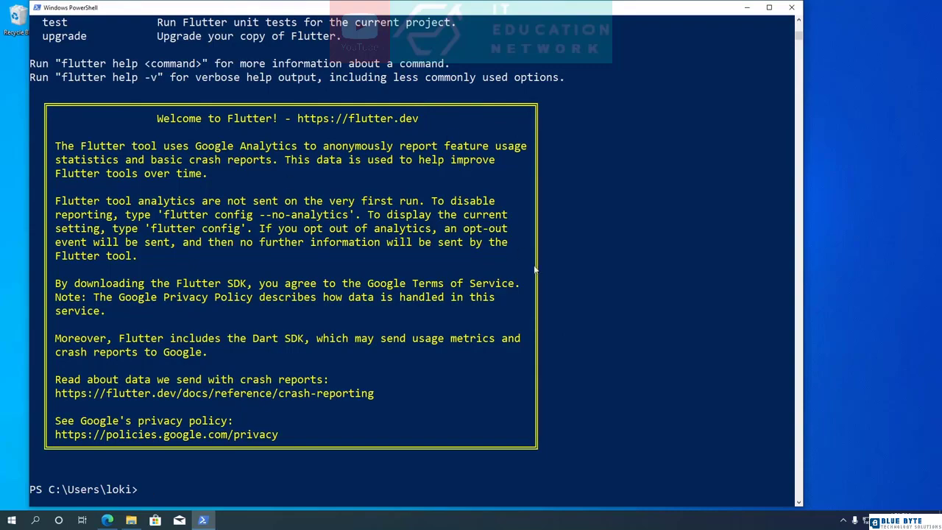
Step: Scroll the flutter.dev guide in Edge down to the Run flutter doctor section
{"action": "left_click", "coordinate": [117, 521]}
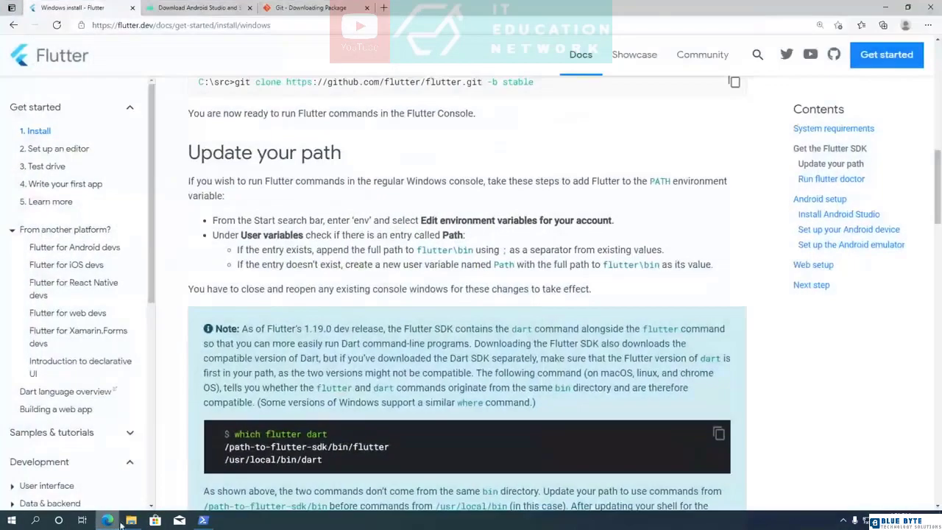
{"action": "scroll", "coordinate": [287, 288], "scroll_direction": "down", "scroll_amount": 6}
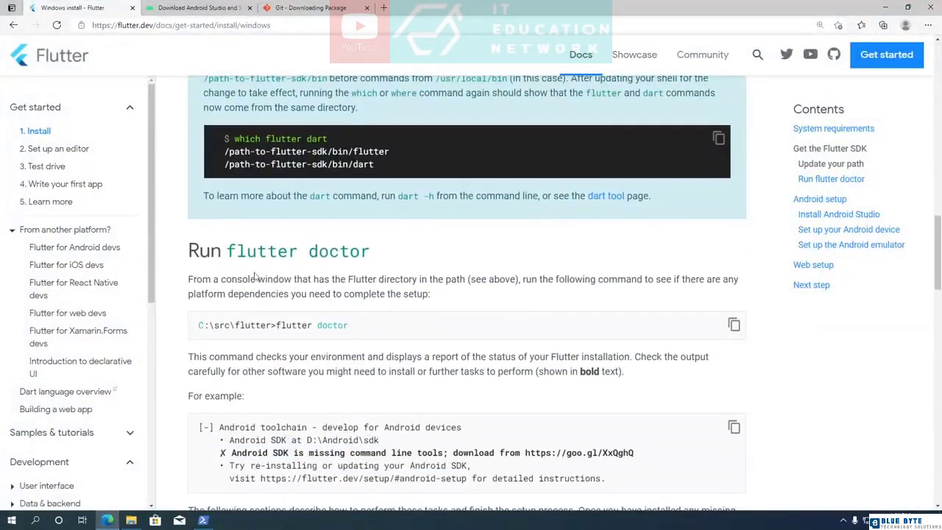
{"action": "scroll", "coordinate": [324, 278], "scroll_direction": "down", "scroll_amount": 1}
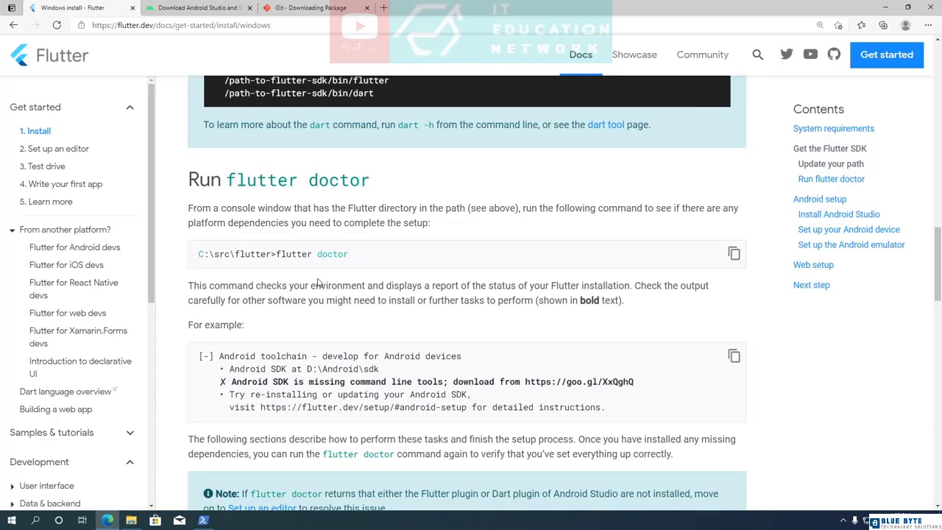
Step: Run flutter doctor in PowerShell, which reports issues in 2 categories, then minimize the console
{"action": "left_click", "coordinate": [204, 520]}
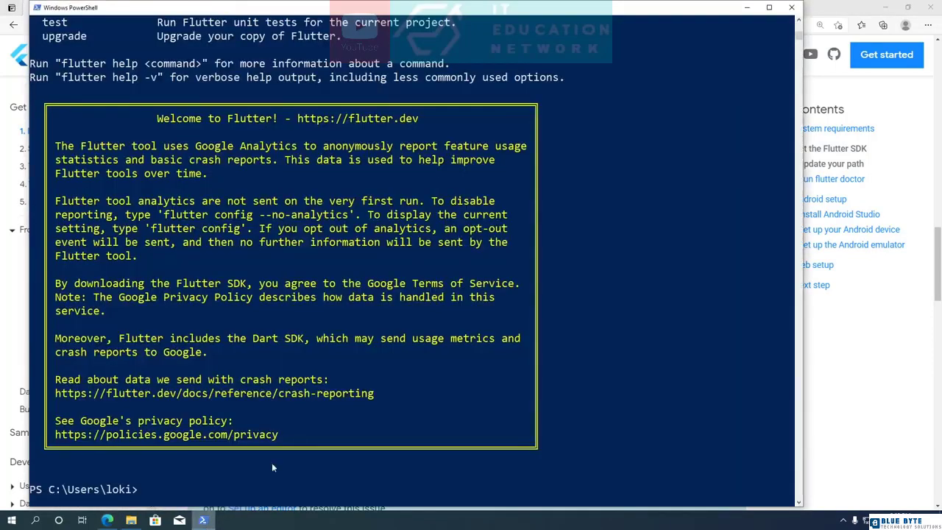
{"action": "scroll", "coordinate": [441, 304], "scroll_direction": "down", "scroll_amount": 11}
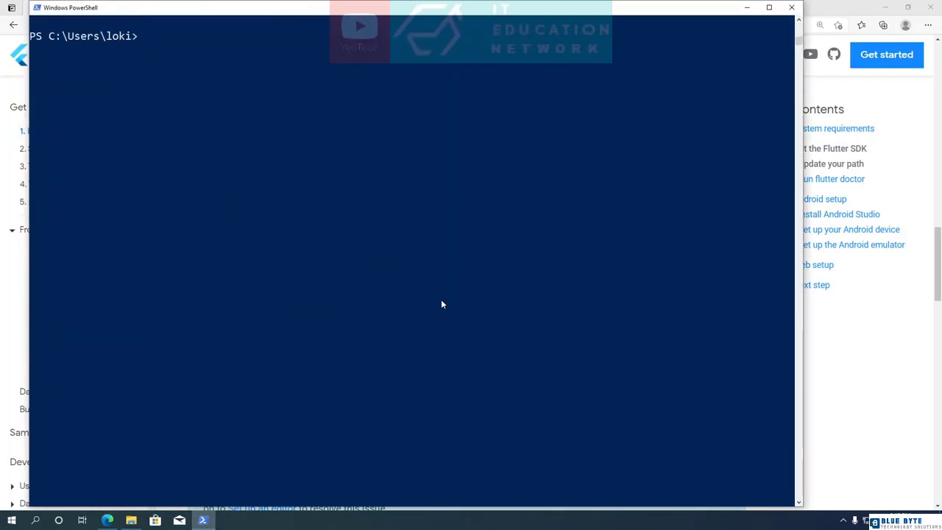
{"action": "type", "text": "flutter doctor"}
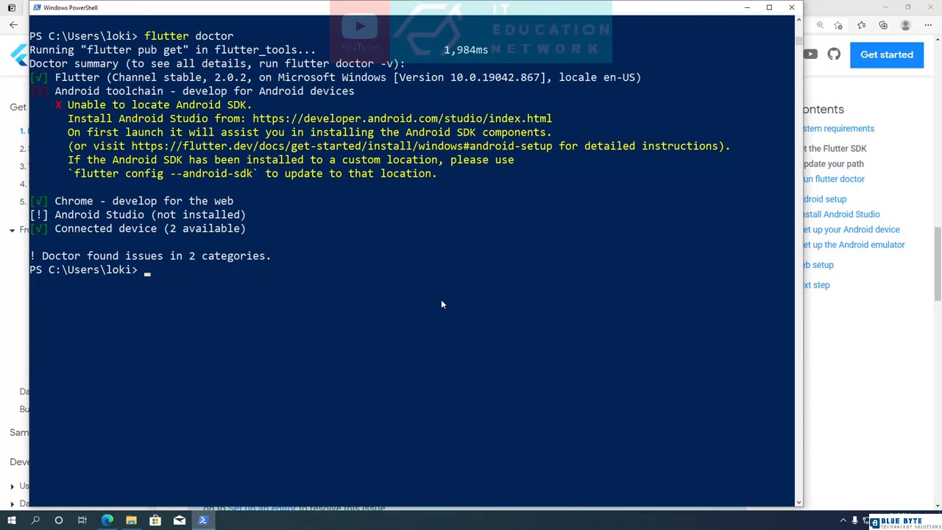
{"action": "left_click", "coordinate": [747, 8]}
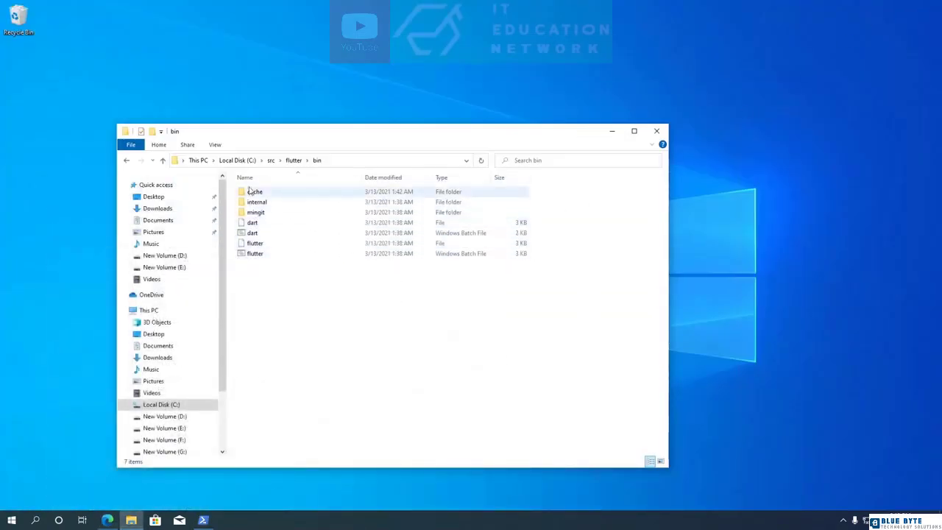
Step: Launch the Android Studio installer from Downloads and approve its admin prompt
{"action": "left_click", "coordinate": [171, 211]}
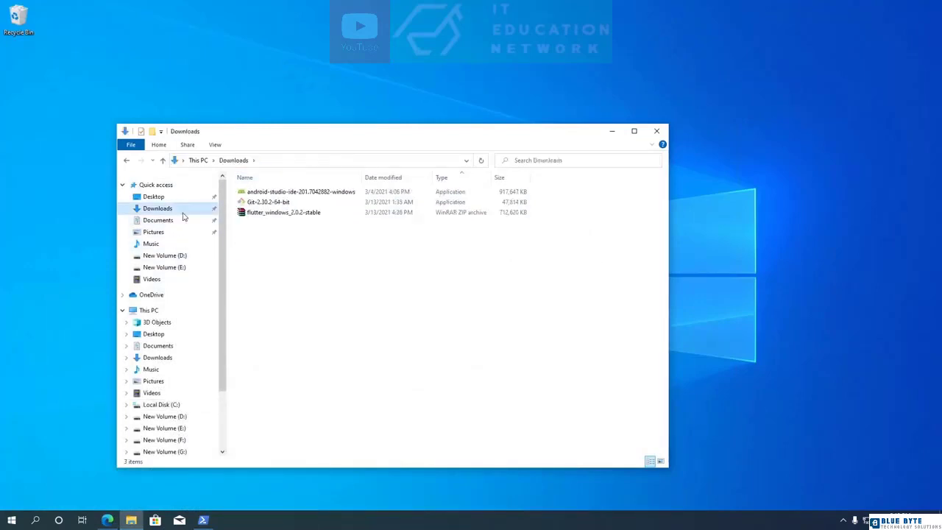
{"action": "left_click", "coordinate": [293, 193]}
{"action": "right_click", "coordinate": [294, 194]}
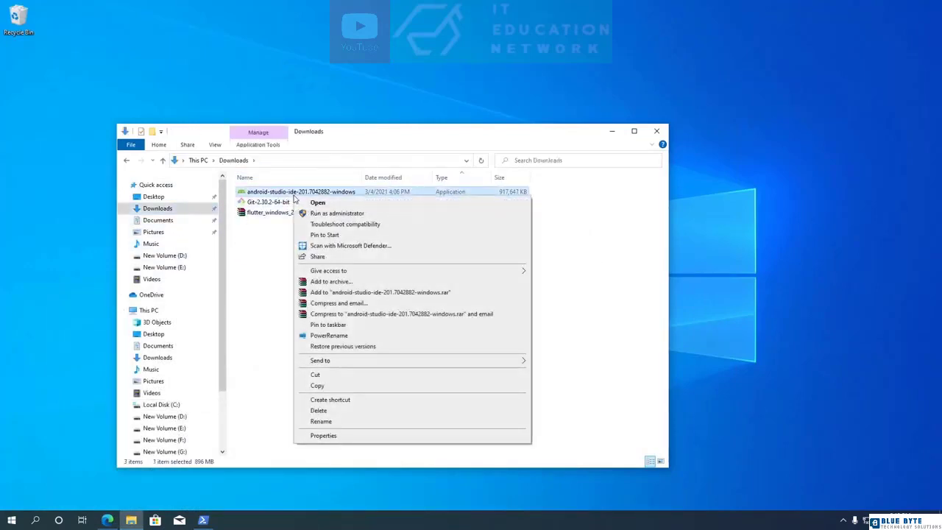
{"action": "left_click", "coordinate": [327, 204]}
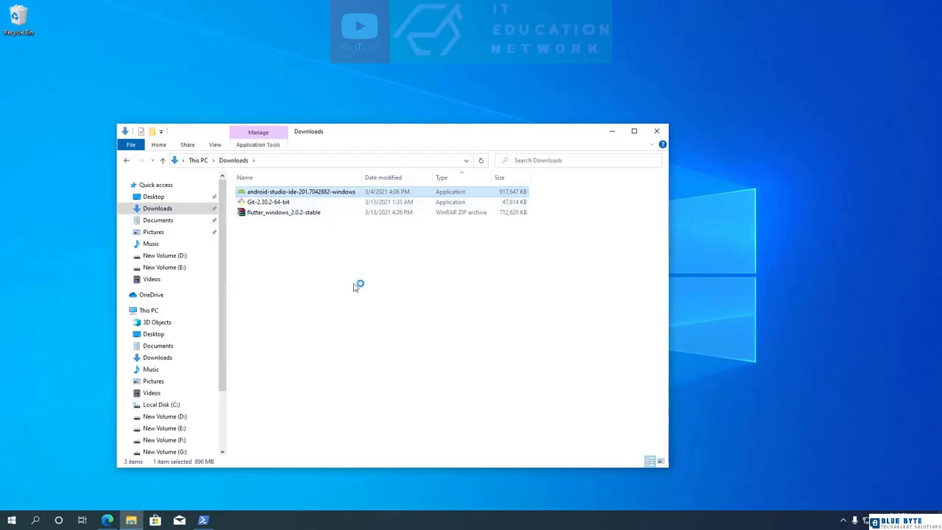
{"action": "left_click", "coordinate": [421, 320]}
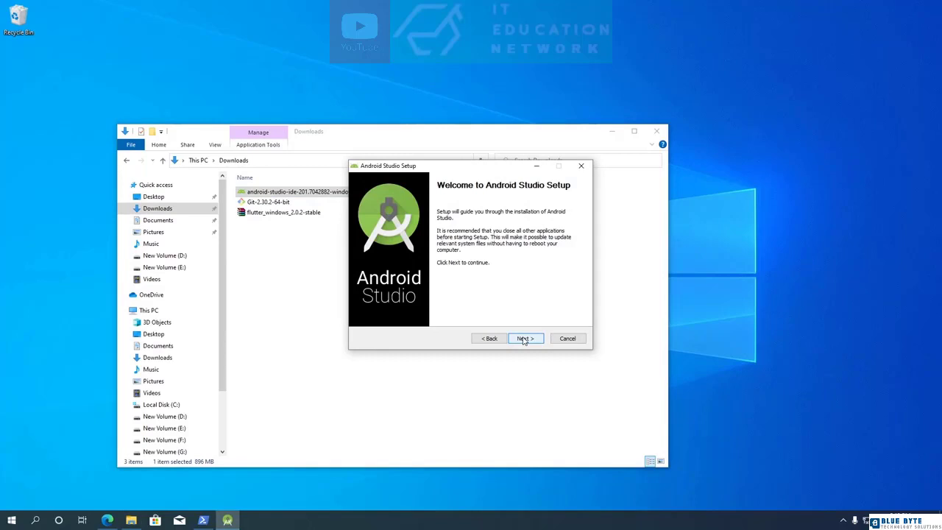
Step: Install Android Studio with default components and location, finishing with Start Android Studio checked
{"action": "left_click", "coordinate": [524, 339]}
{"action": "left_click", "coordinate": [525, 339]}
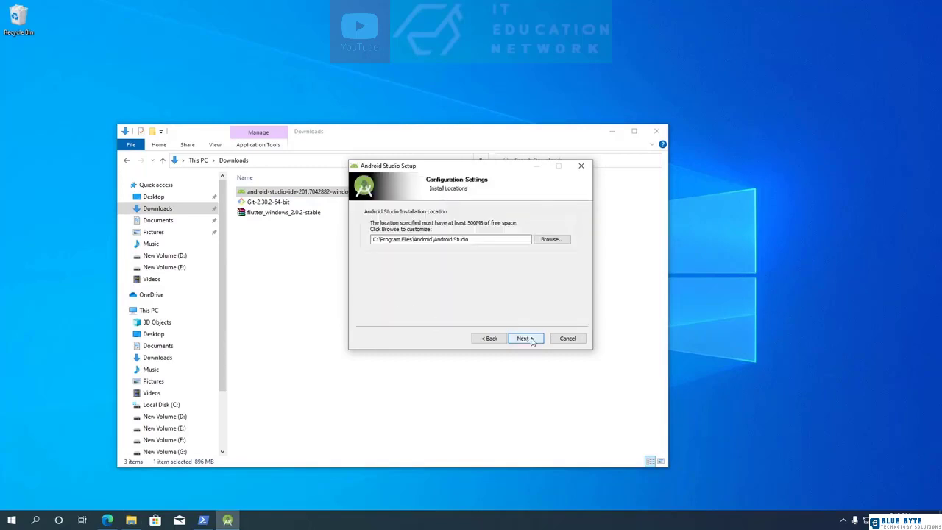
{"action": "left_click", "coordinate": [526, 339]}
{"action": "left_click", "coordinate": [526, 339]}
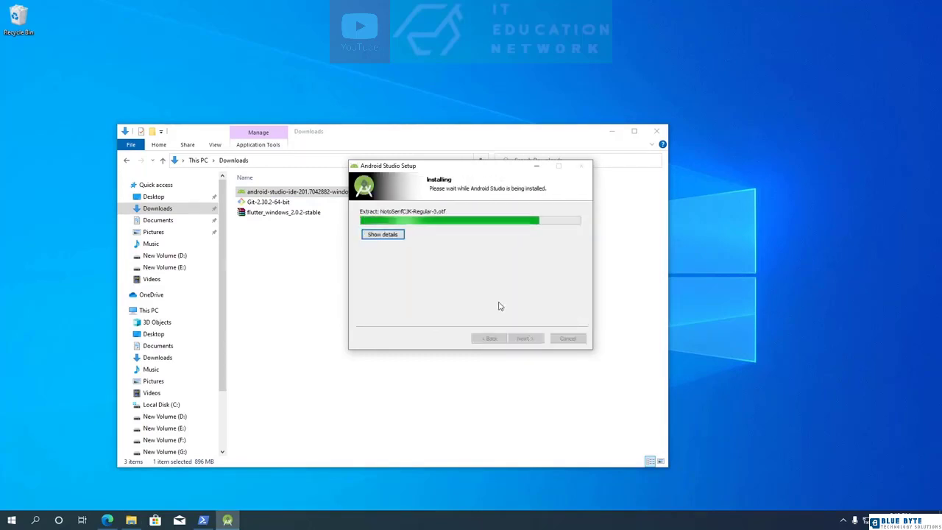
{"action": "left_click", "coordinate": [525, 338]}
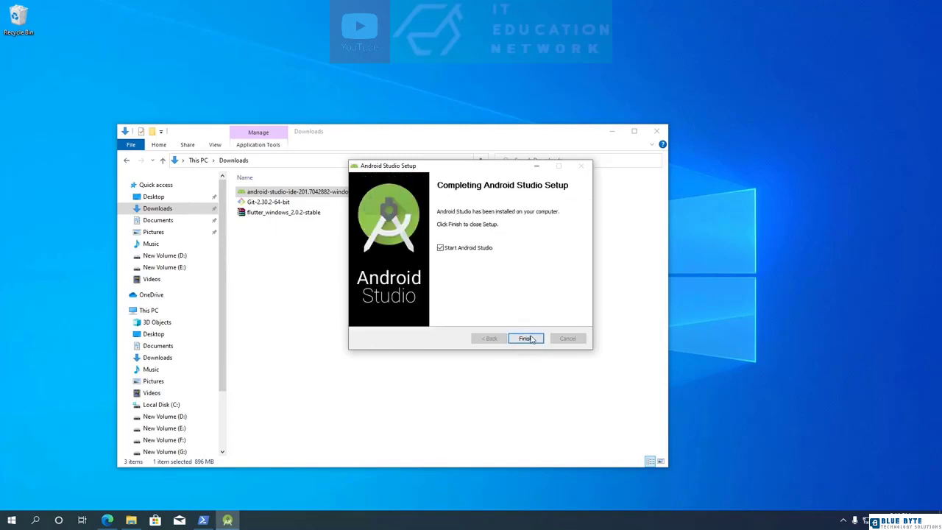
{"action": "left_click", "coordinate": [528, 339]}
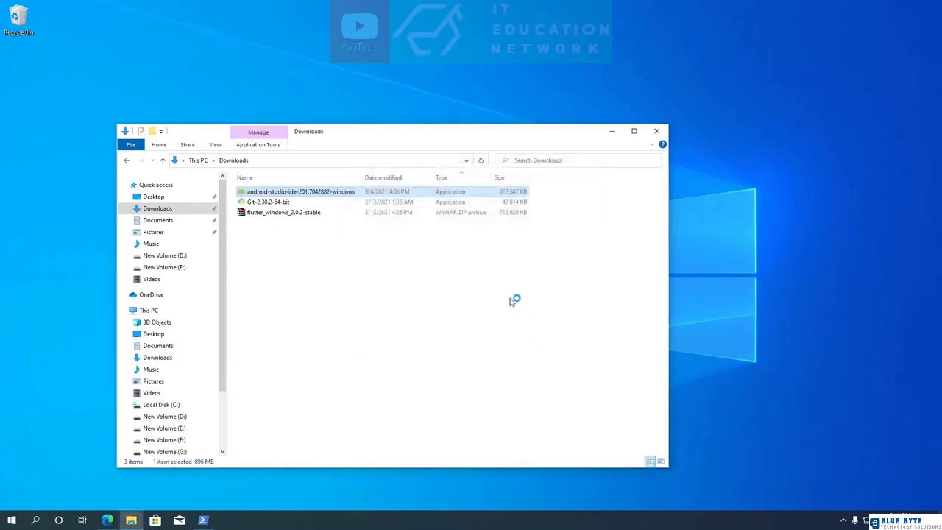
Step: Start Android Studio without importing settings and dismiss the beta update notification
{"action": "left_click", "coordinate": [611, 131]}
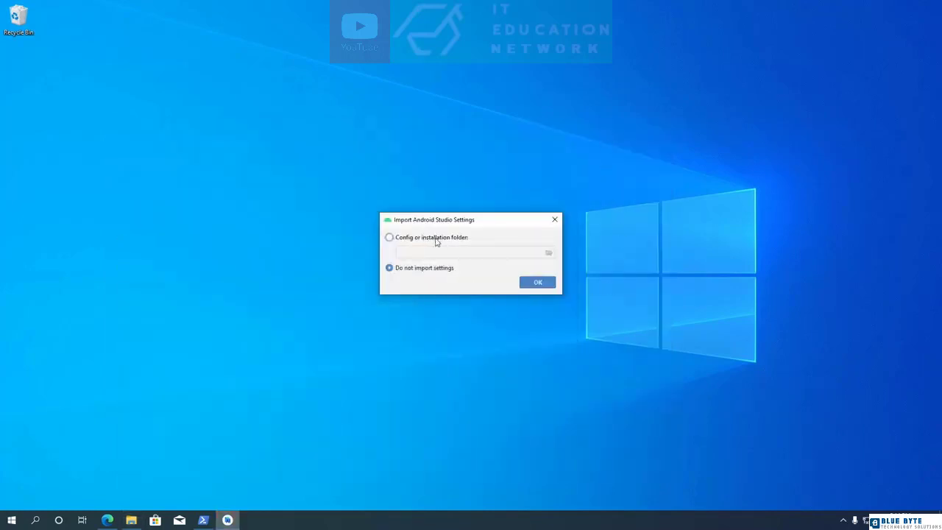
{"action": "left_click", "coordinate": [538, 283]}
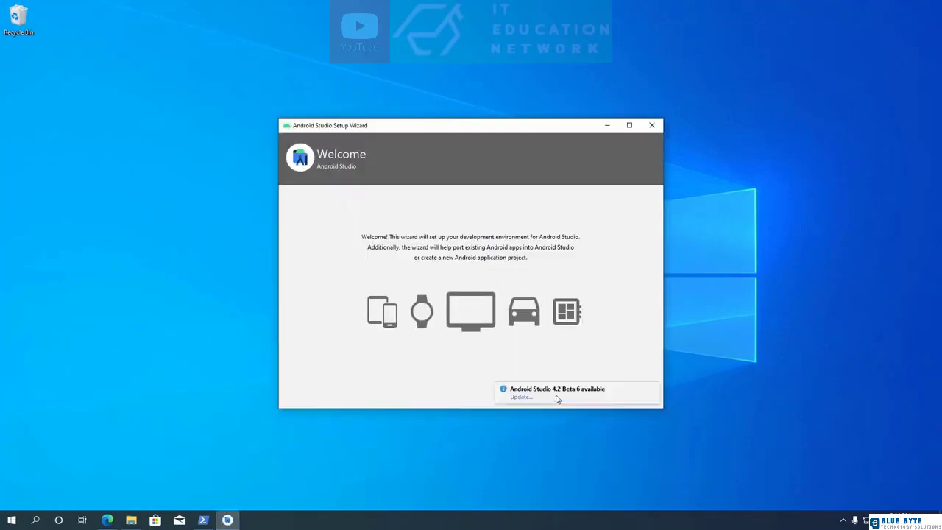
{"action": "left_click", "coordinate": [653, 390]}
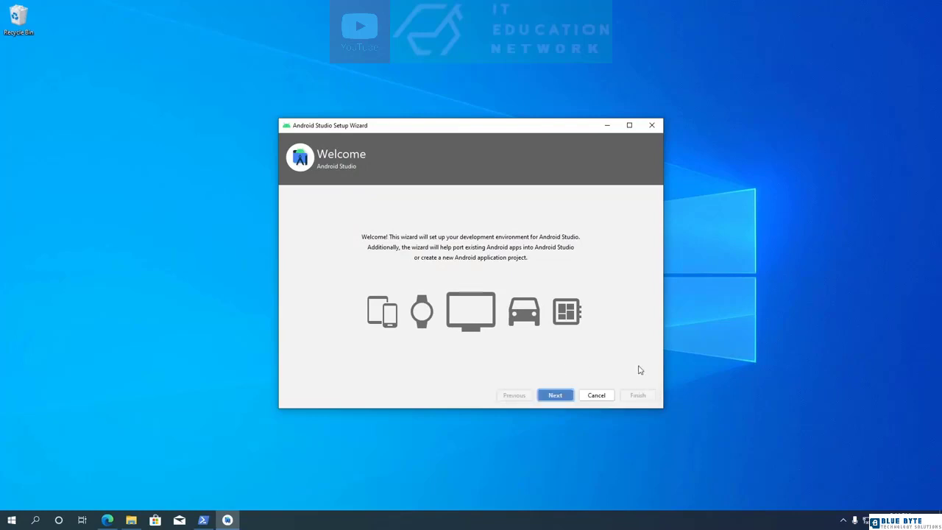
{"action": "left_click", "coordinate": [557, 396]}
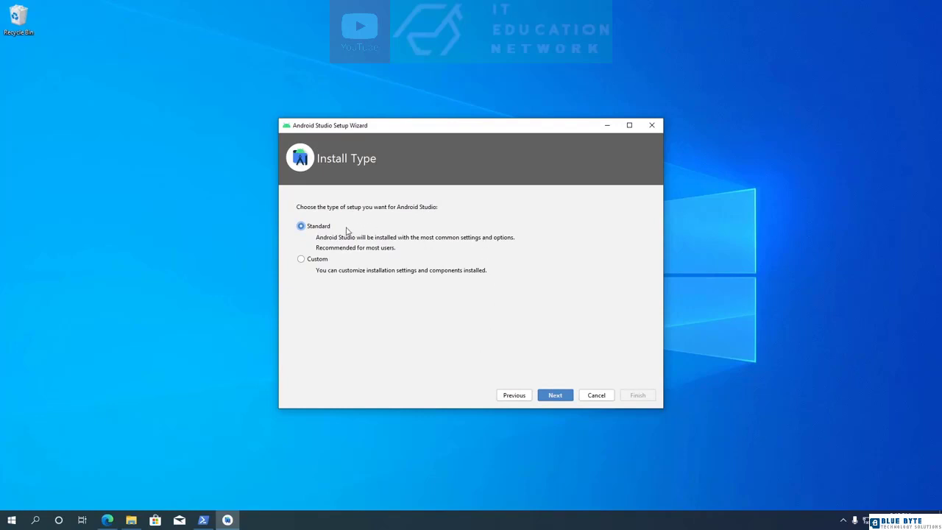
Step: Choose a Custom setup with the bundled JDK, Darcula theme, default SDK components, and 2.0 GB emulator RAM
{"action": "left_click", "coordinate": [328, 261]}
{"action": "left_click", "coordinate": [556, 396]}
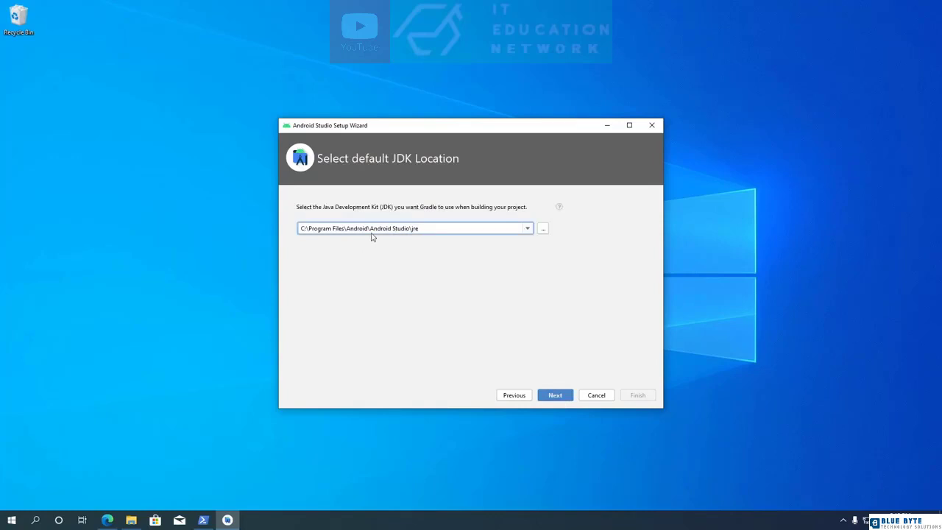
{"action": "left_click", "coordinate": [564, 398]}
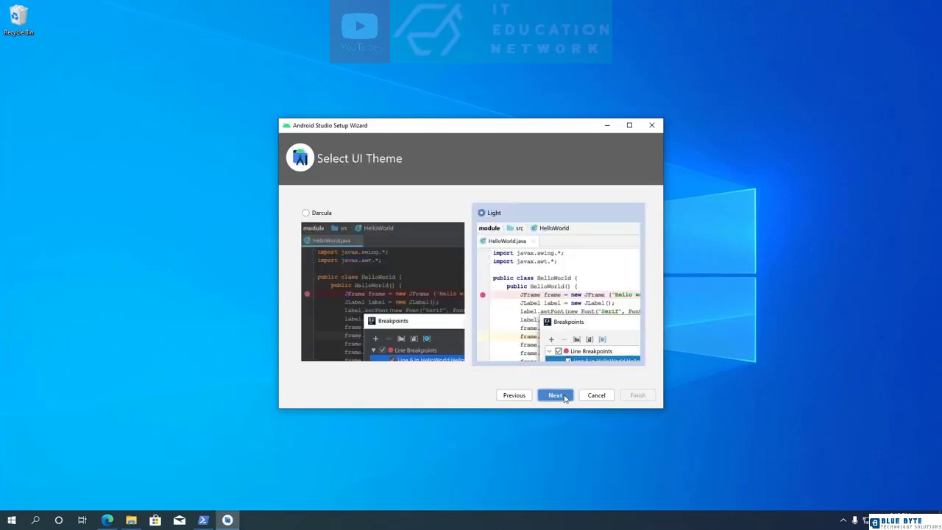
{"action": "left_click", "coordinate": [323, 213]}
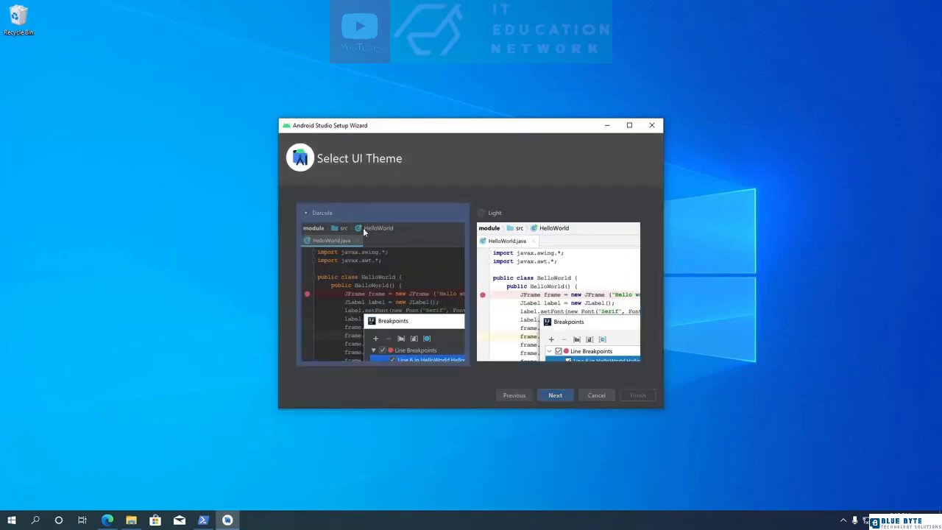
{"action": "left_click", "coordinate": [559, 396]}
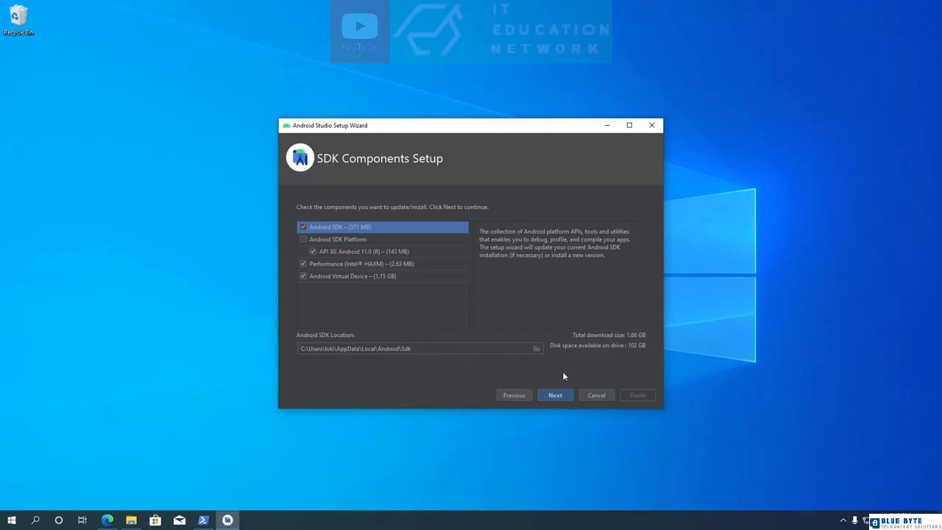
{"action": "left_click", "coordinate": [556, 396]}
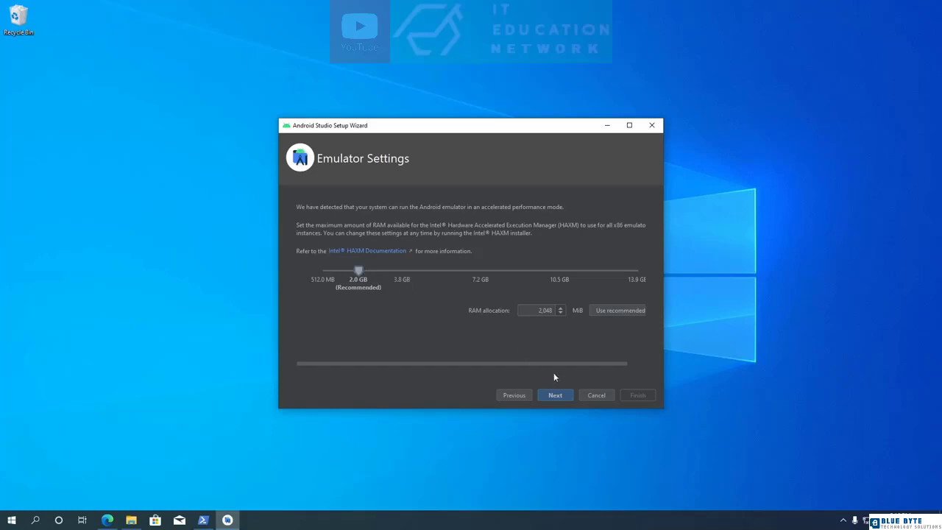
{"action": "left_click", "coordinate": [561, 395]}
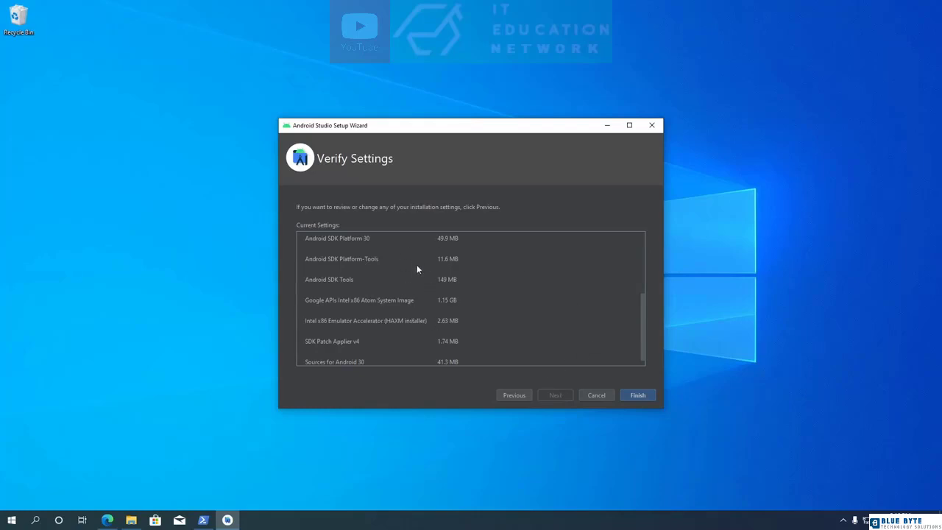
Step: Download the SDK components, approving the HAXM installer, then finish the wizard and switch back to PowerShell
{"action": "left_click", "coordinate": [637, 396]}
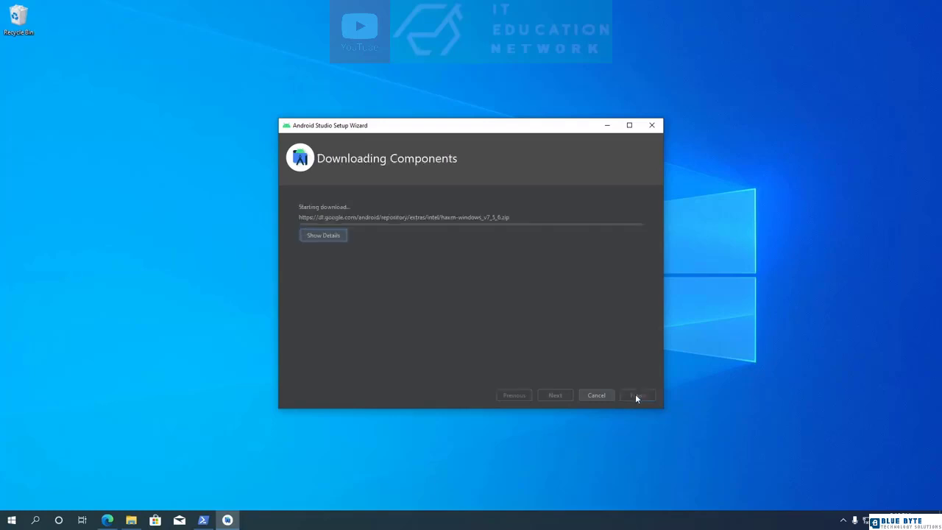
{"action": "left_click", "coordinate": [323, 236]}
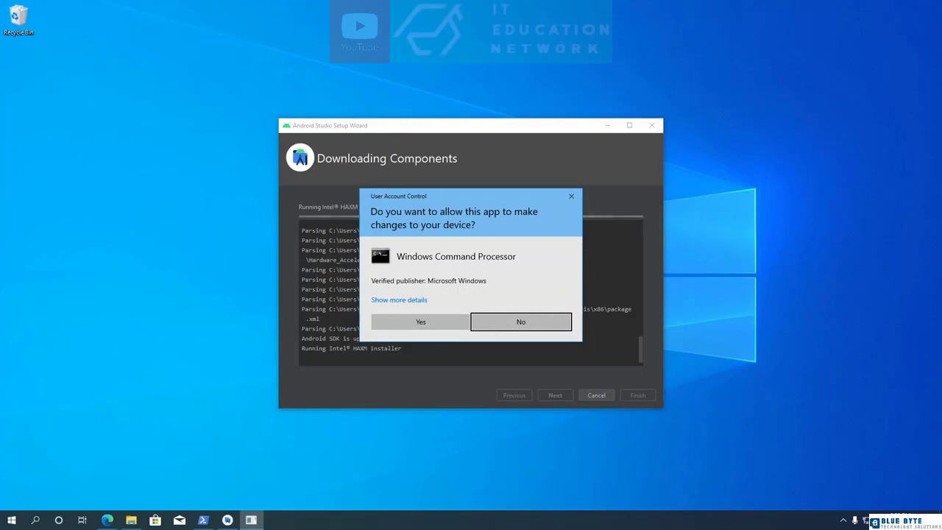
{"action": "left_click", "coordinate": [421, 329]}
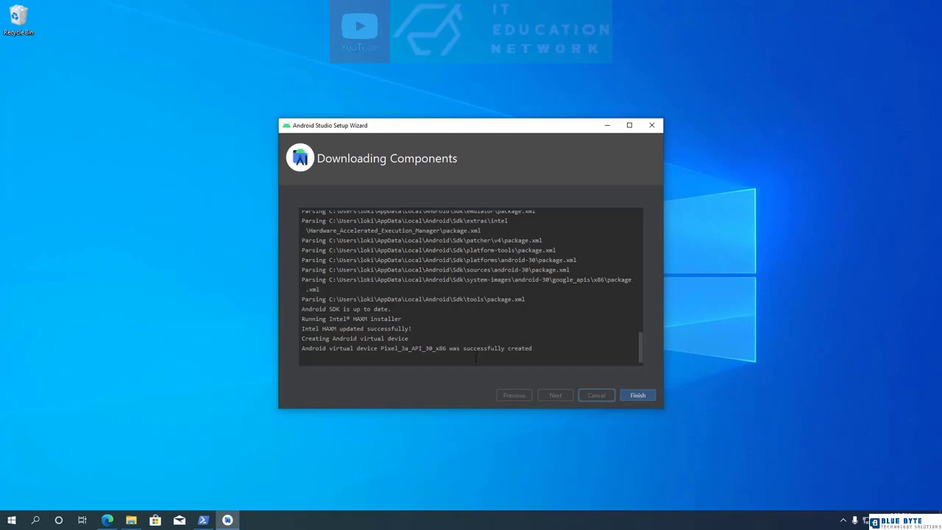
{"action": "left_click", "coordinate": [637, 396]}
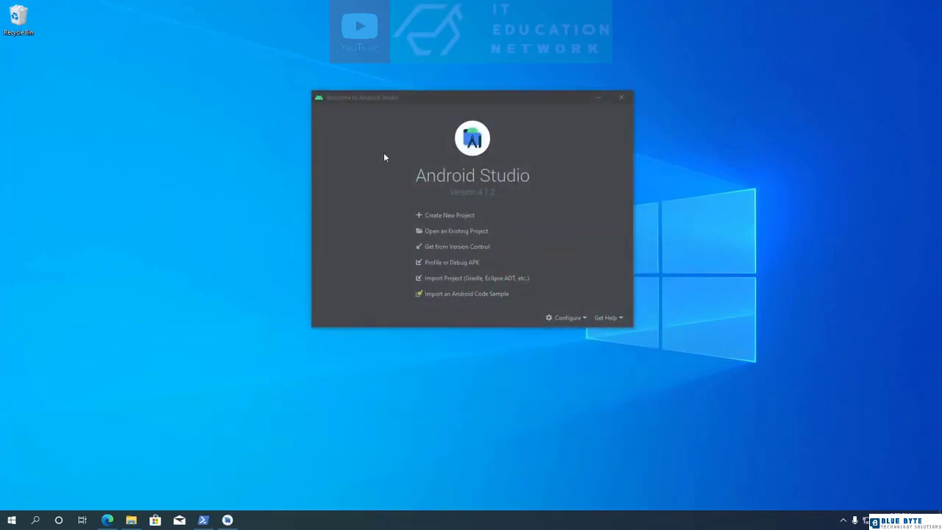
{"action": "left_click", "coordinate": [203, 520]}
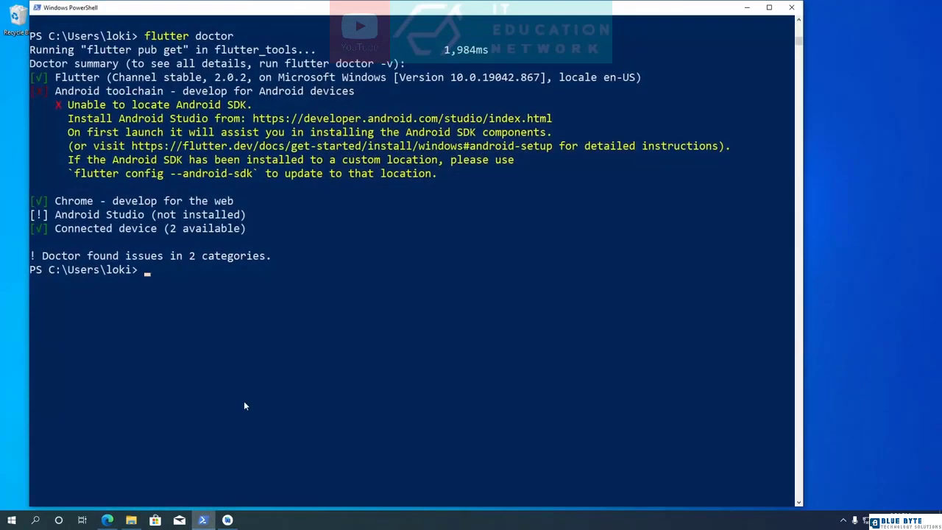
Step: Rerun flutter doctor, now flagging only Android licenses, then enter flutter doctor --android-licenses
{"action": "type", "text": "flutter doctor"}
{"action": "key", "text": "Return"}
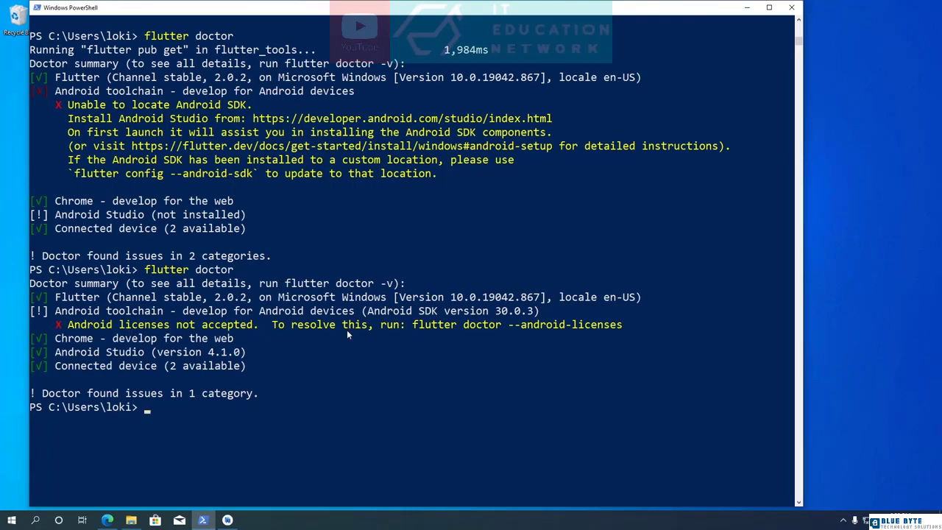
{"action": "type", "text": "flutter doctor --android"}
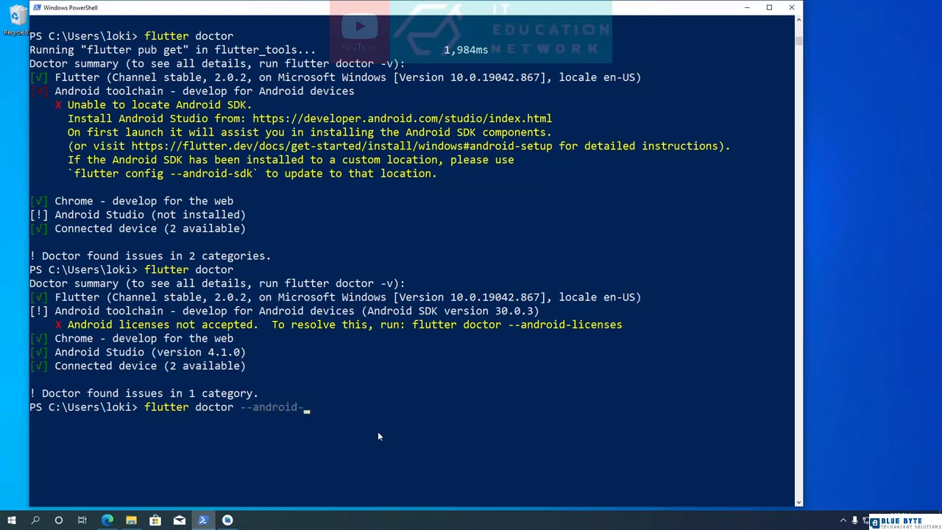
{"action": "type", "text": "-licenses"}
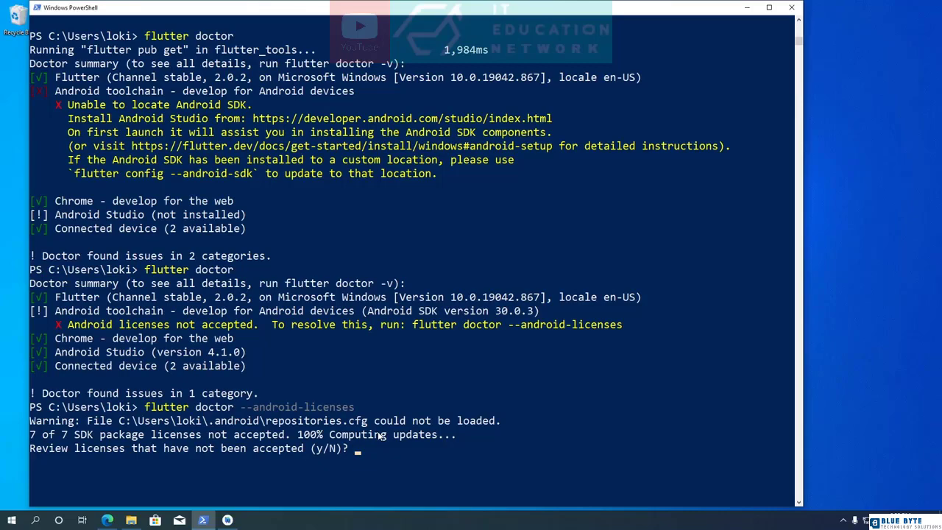
Step: Agree to review the licenses and accept the Google TV add-on, SDK and preview licenses
{"action": "type", "text": "y"}
{"action": "key", "text": "Return"}
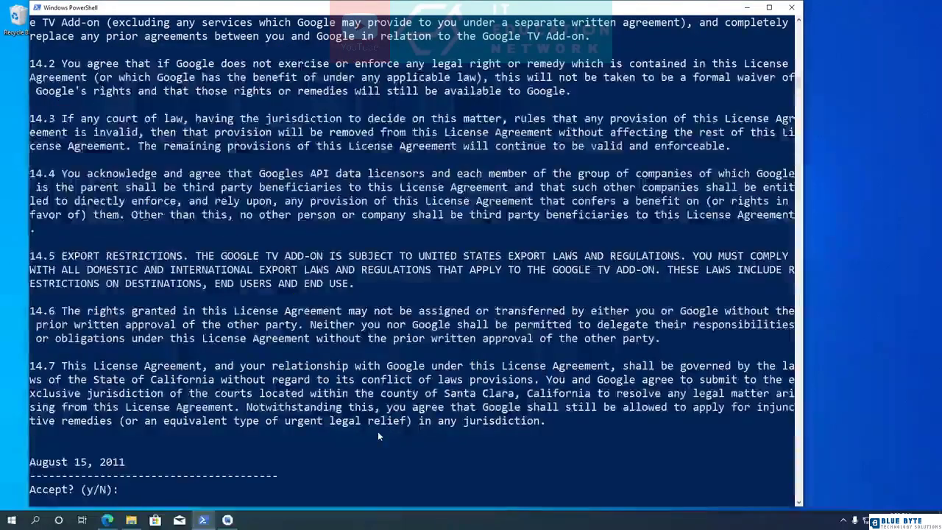
{"action": "type", "text": "y"}
{"action": "key", "text": "Return"}
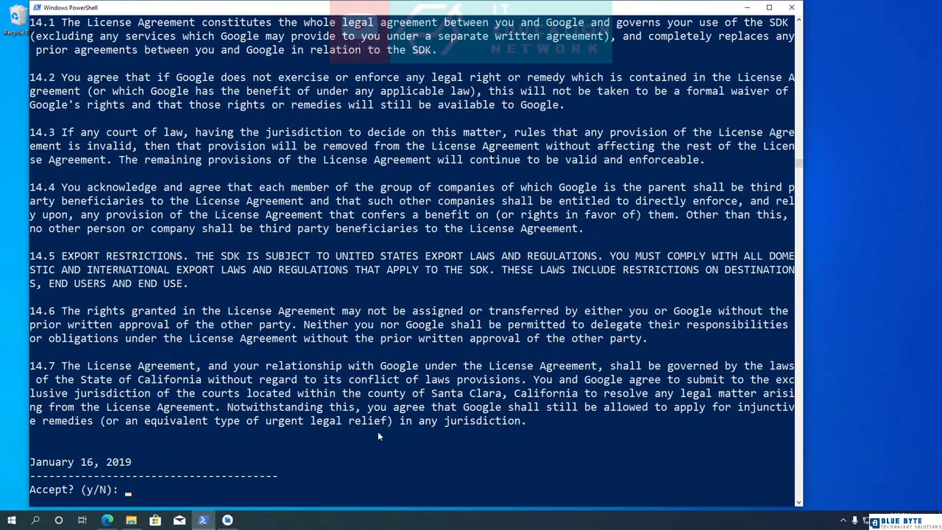
{"action": "type", "text": "y"}
{"action": "key", "text": "Return"}
{"action": "type", "text": "y"}
{"action": "key", "text": "Return"}
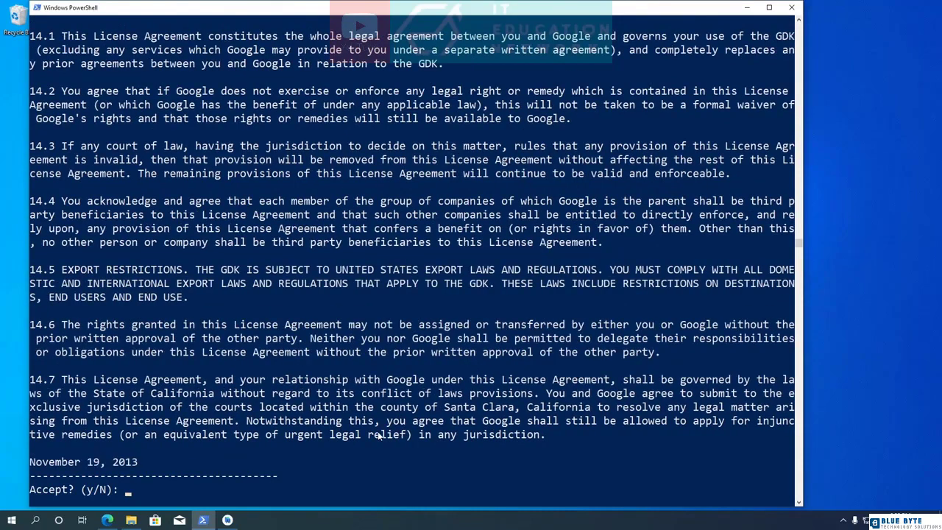
Step: Accept the GDK, Intel HAXM and MIPS licenses, then rerun flutter doctor to confirm no issues
{"action": "type", "text": "y"}
{"action": "key", "text": "Return"}
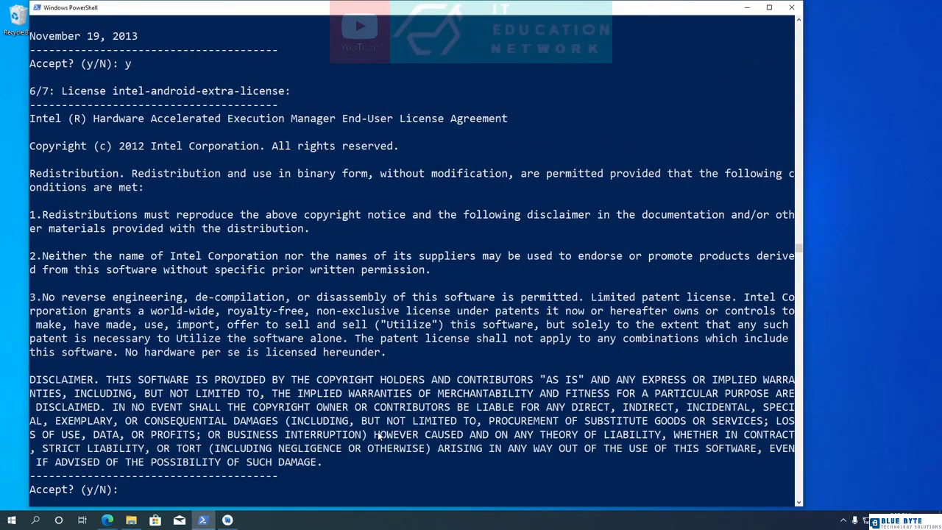
{"action": "type", "text": "y"}
{"action": "key", "text": "Return"}
{"action": "type", "text": "y"}
{"action": "key", "text": "Return"}
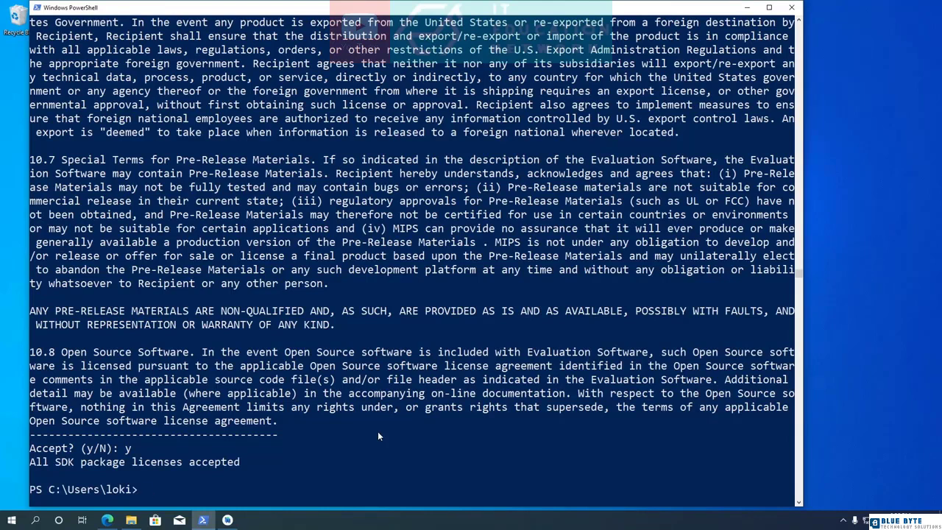
{"action": "type", "text": "flutter doctor"}
{"action": "key", "text": "Return"}
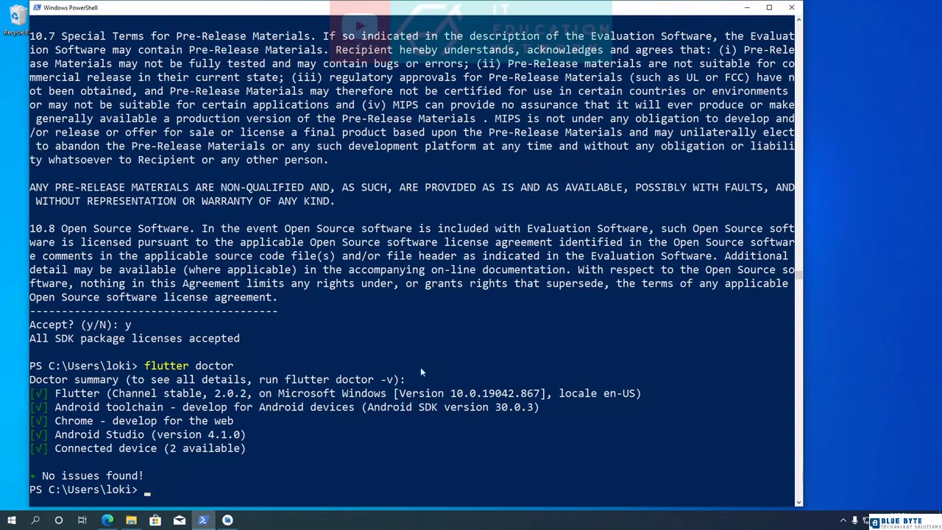
Step: Bring up the Flutter install docs and go to the 'Set up an editor' guide
{"action": "left_click", "coordinate": [747, 8]}
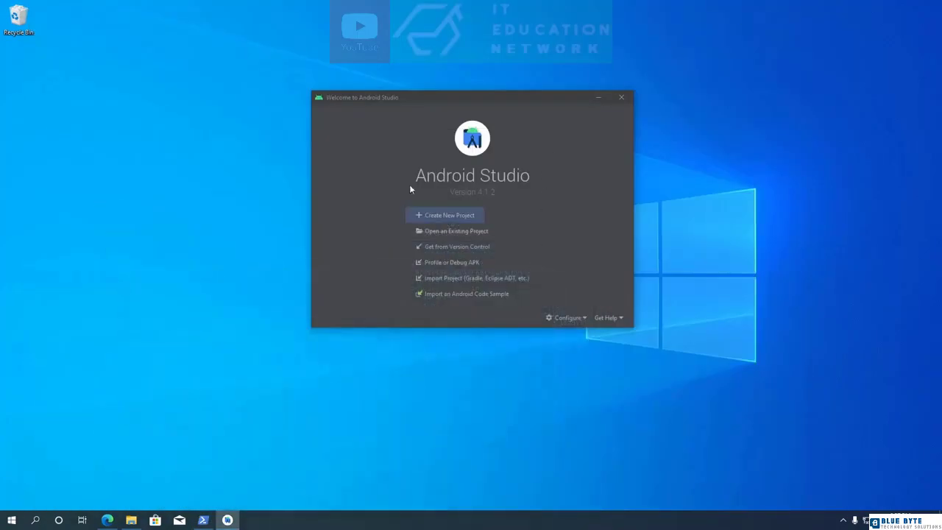
{"action": "left_click", "coordinate": [107, 520]}
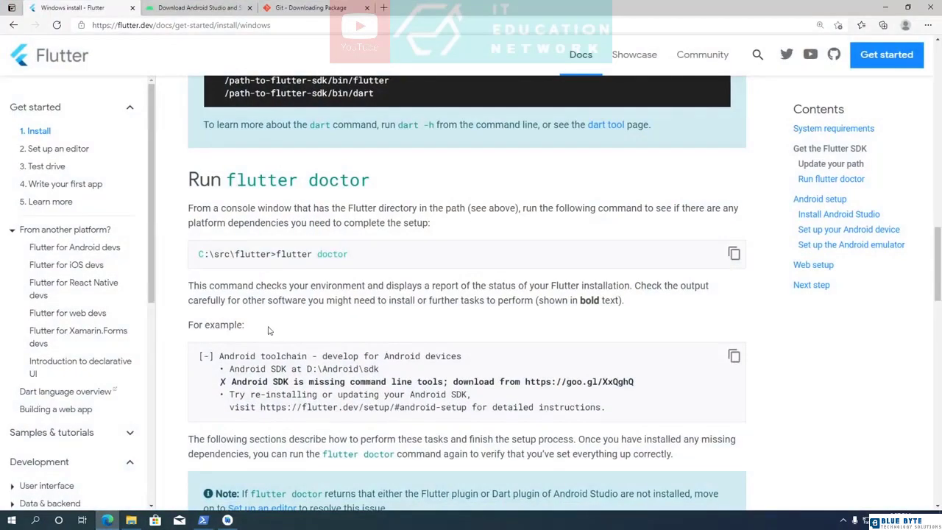
{"action": "left_click", "coordinate": [804, 286]}
{"action": "left_click", "coordinate": [707, 385]}
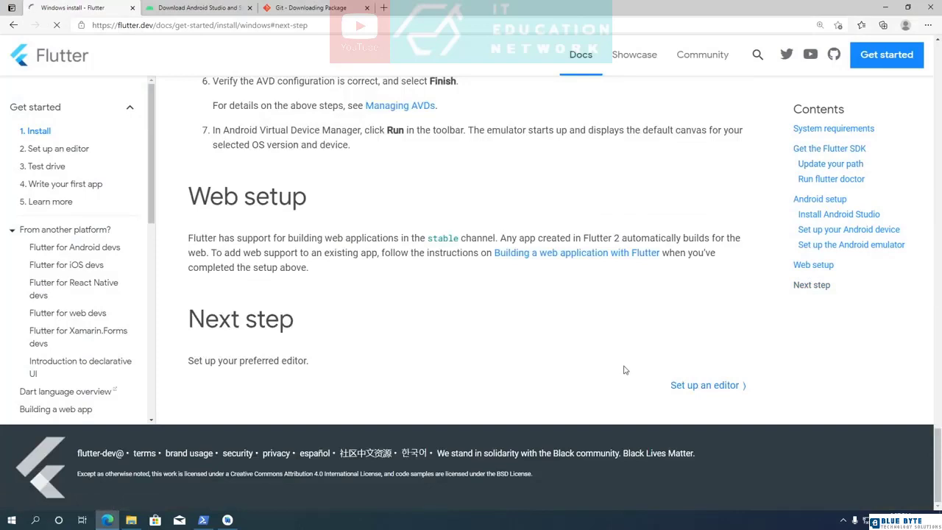
{"action": "left_click", "coordinate": [675, 384]}
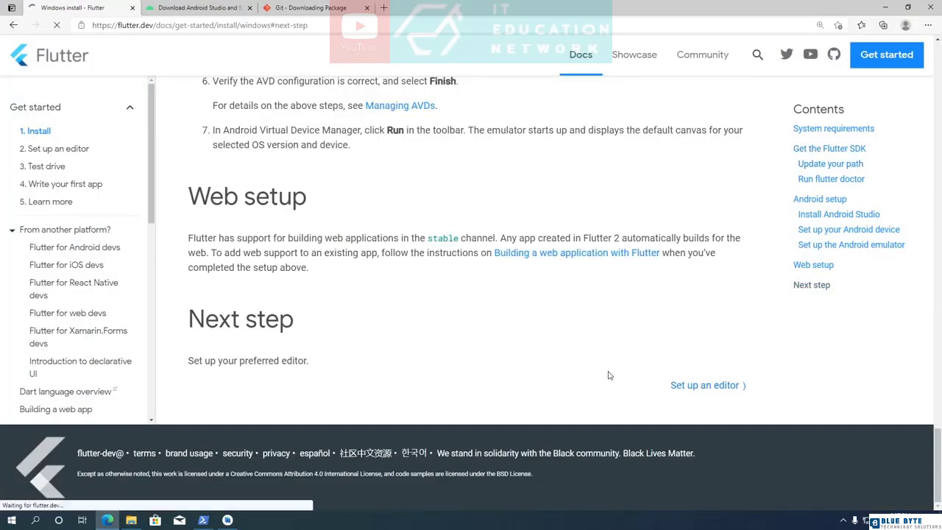
{"action": "scroll", "coordinate": [574, 372], "scroll_direction": "down", "scroll_amount": 2}
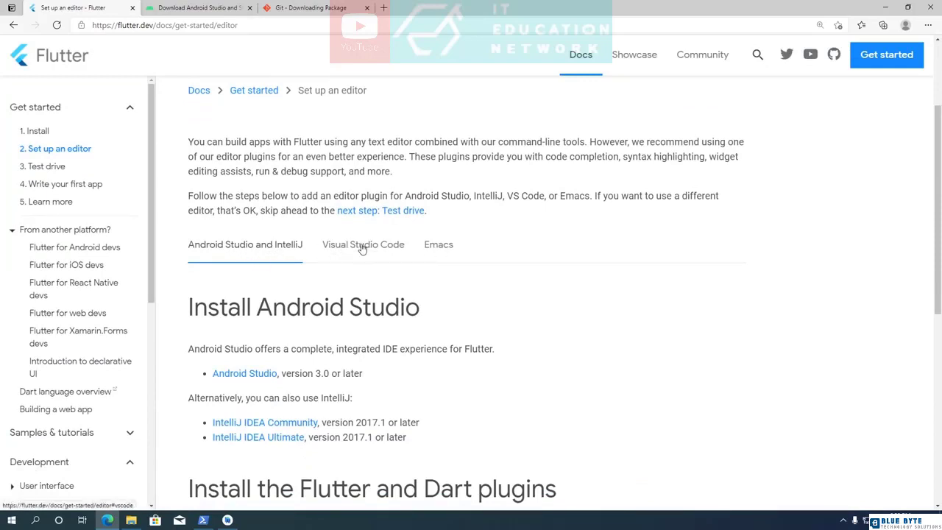
Step: Open the VS Code website from the guide, download the Windows installer, and view it in File Explorer
{"action": "left_click", "coordinate": [362, 249]}
{"action": "scroll", "coordinate": [411, 330], "scroll_direction": "down", "scroll_amount": 2}
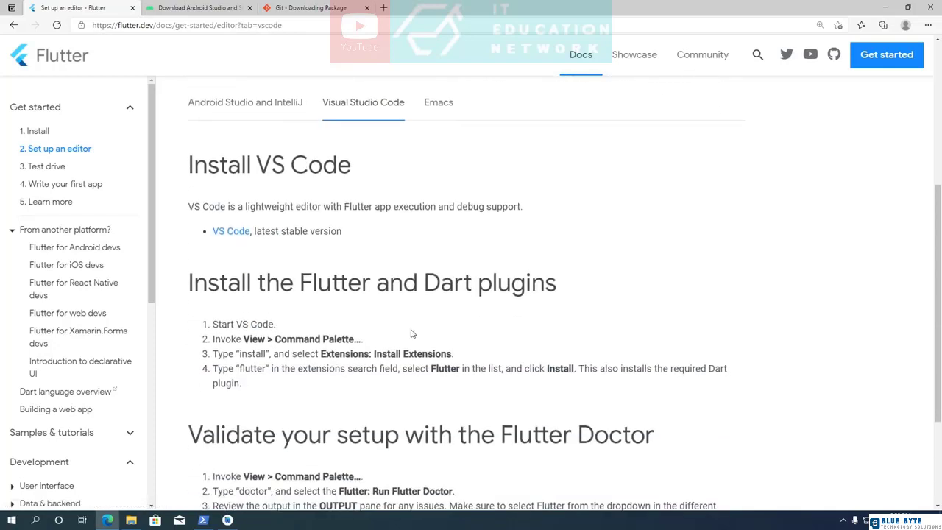
{"action": "right_click", "coordinate": [230, 233]}
{"action": "left_click", "coordinate": [255, 240]}
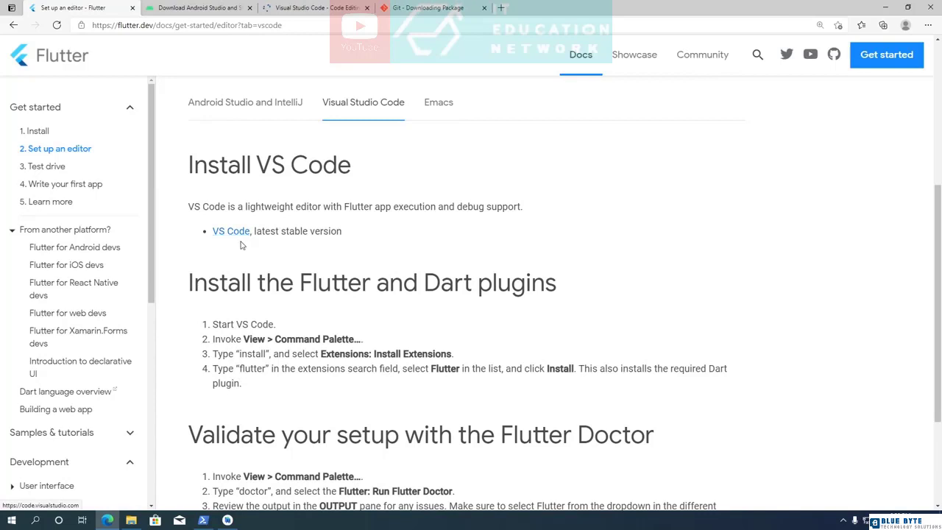
{"action": "left_click", "coordinate": [309, 9]}
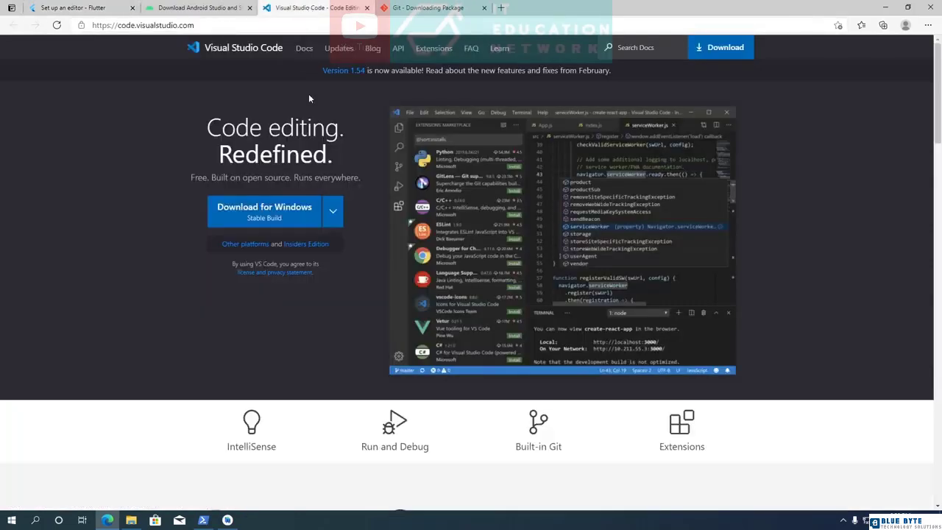
{"action": "left_click", "coordinate": [293, 221]}
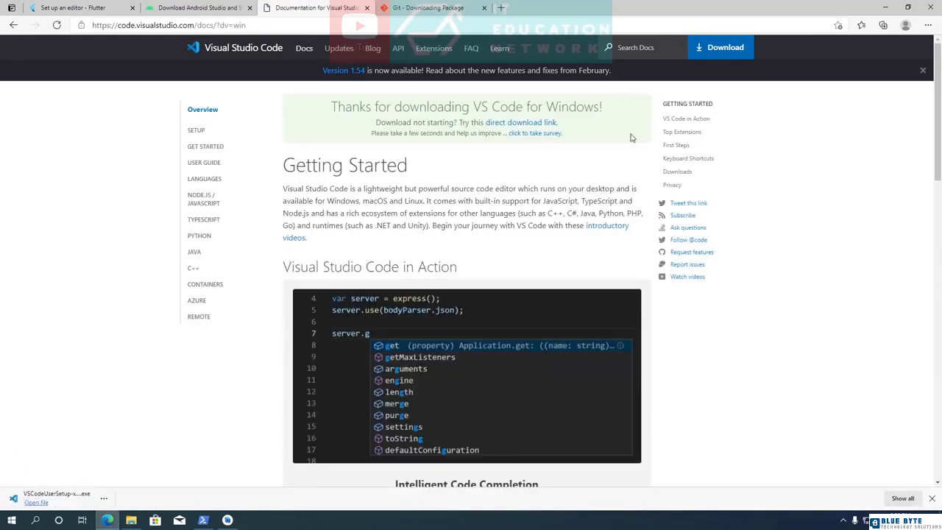
{"action": "left_click", "coordinate": [886, 6]}
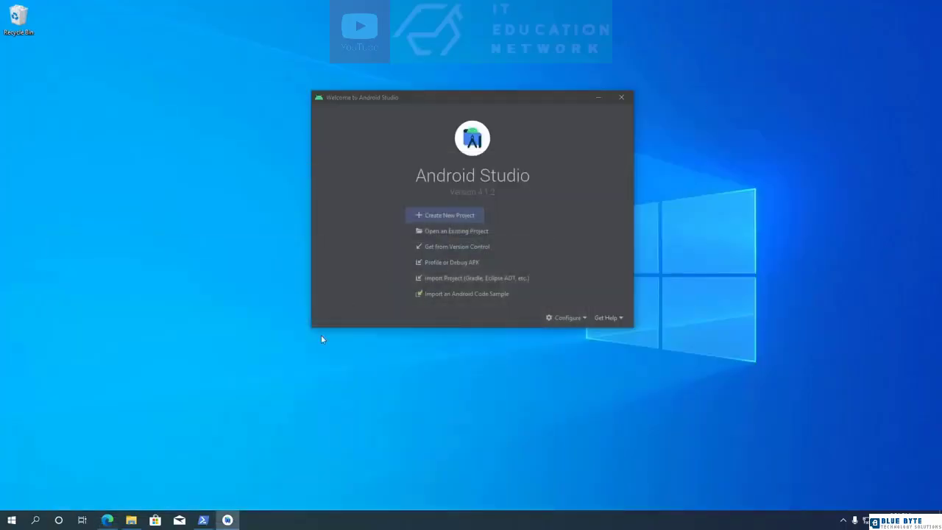
{"action": "left_click", "coordinate": [130, 519]}
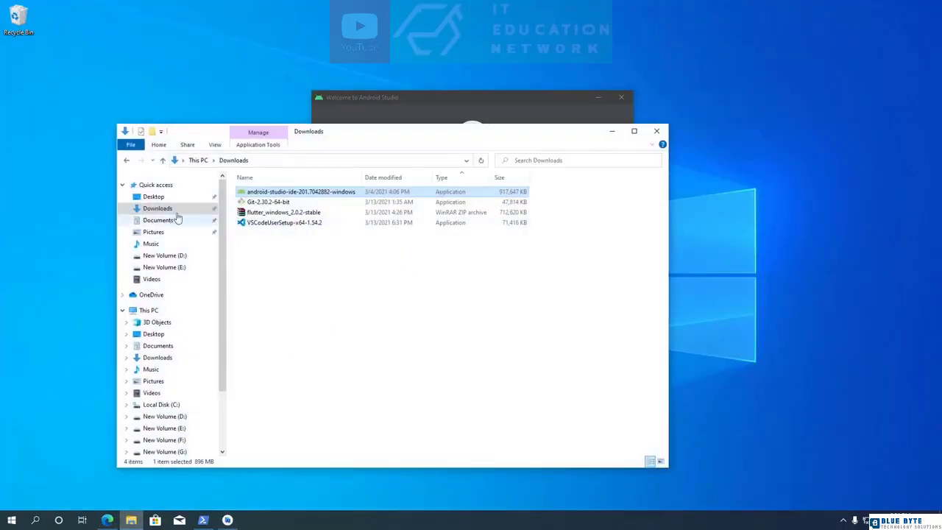
Step: Run VSCodeUserSetup, accept the license and keep the default install folder
{"action": "left_click", "coordinate": [279, 223]}
{"action": "right_click", "coordinate": [283, 222]}
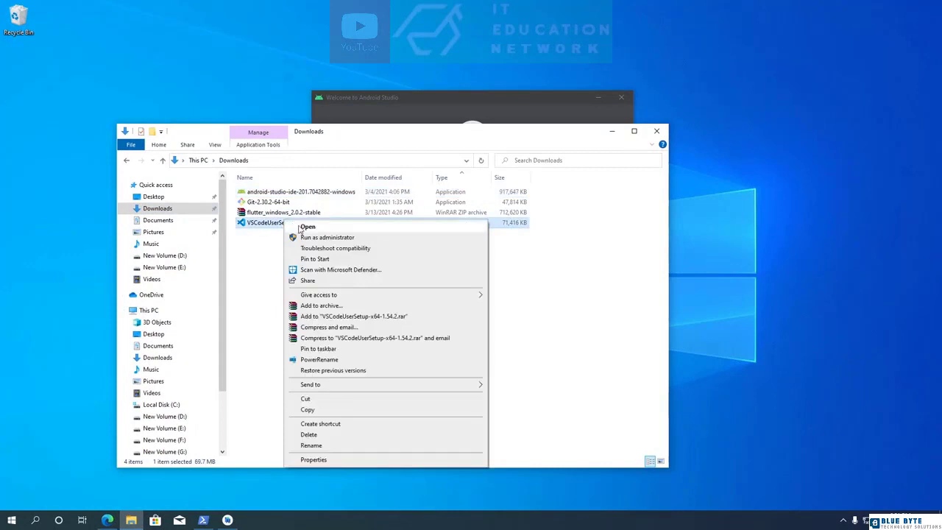
{"action": "left_click", "coordinate": [342, 227]}
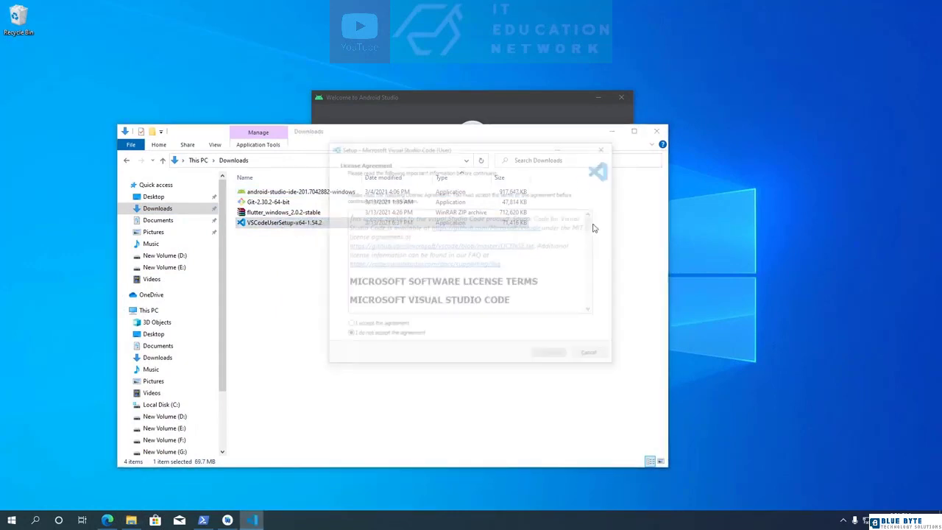
{"action": "left_click", "coordinate": [396, 326]}
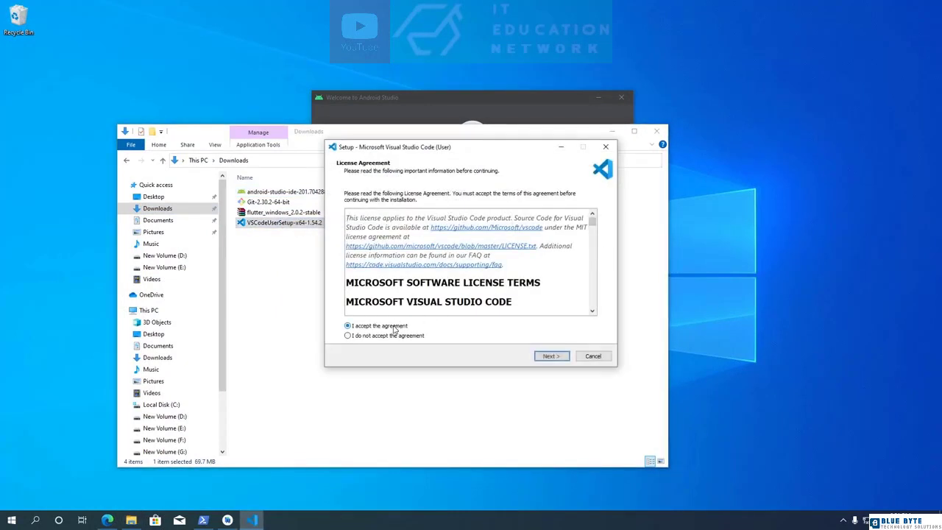
{"action": "left_click", "coordinate": [552, 356]}
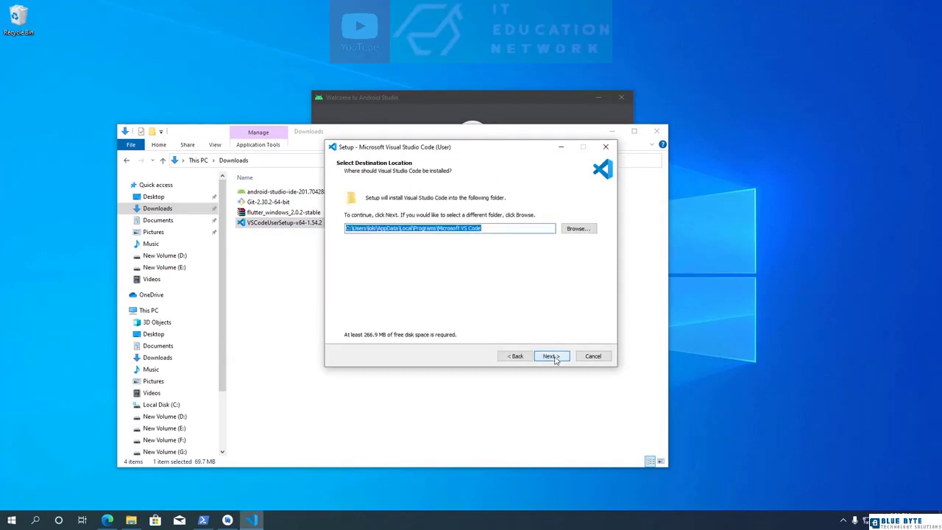
{"action": "left_click", "coordinate": [552, 356]}
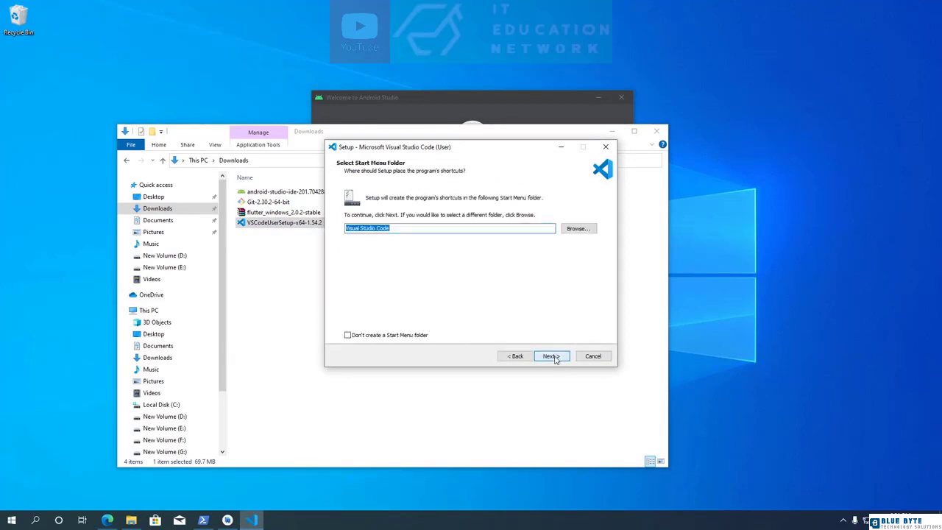
Step: Keep the default Start Menu folder, register Code as an editor, install, and launch VS Code
{"action": "left_click", "coordinate": [553, 358]}
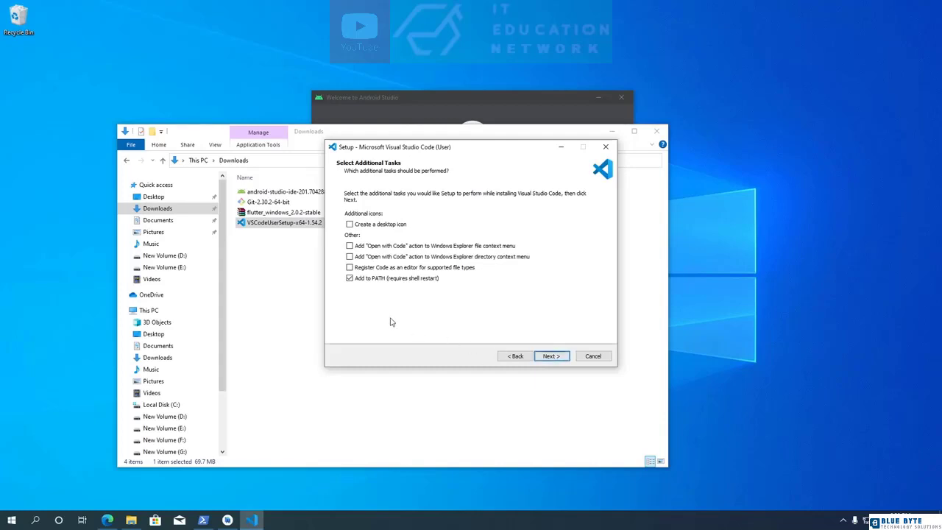
{"action": "left_click", "coordinate": [350, 268]}
{"action": "left_click", "coordinate": [551, 356]}
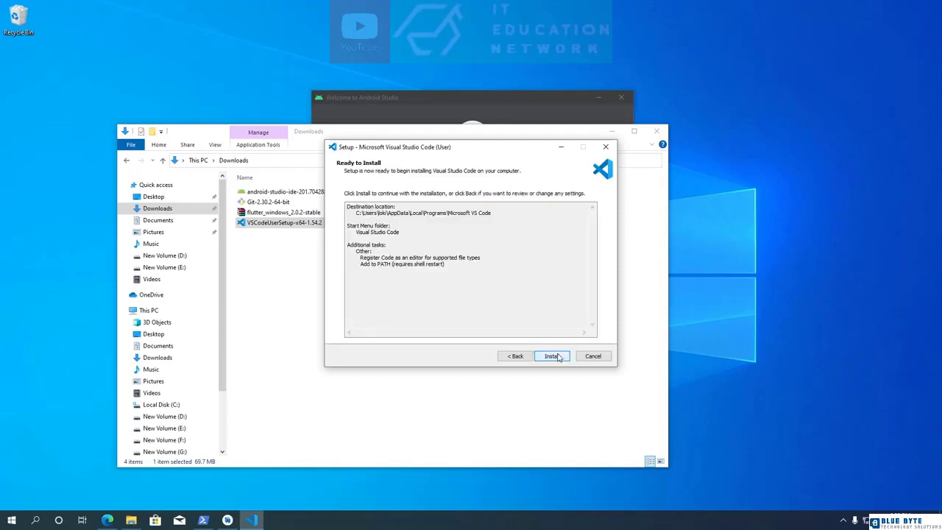
{"action": "left_click", "coordinate": [553, 356]}
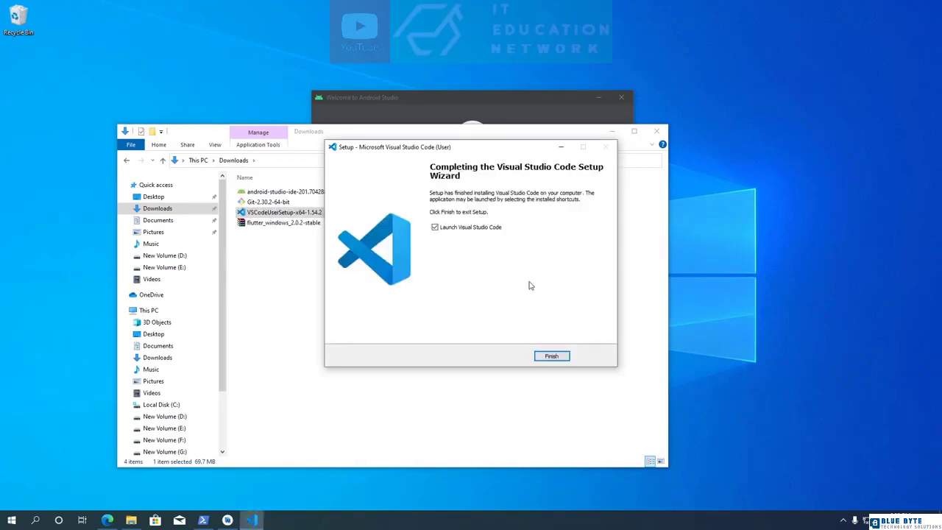
{"action": "left_click", "coordinate": [552, 356]}
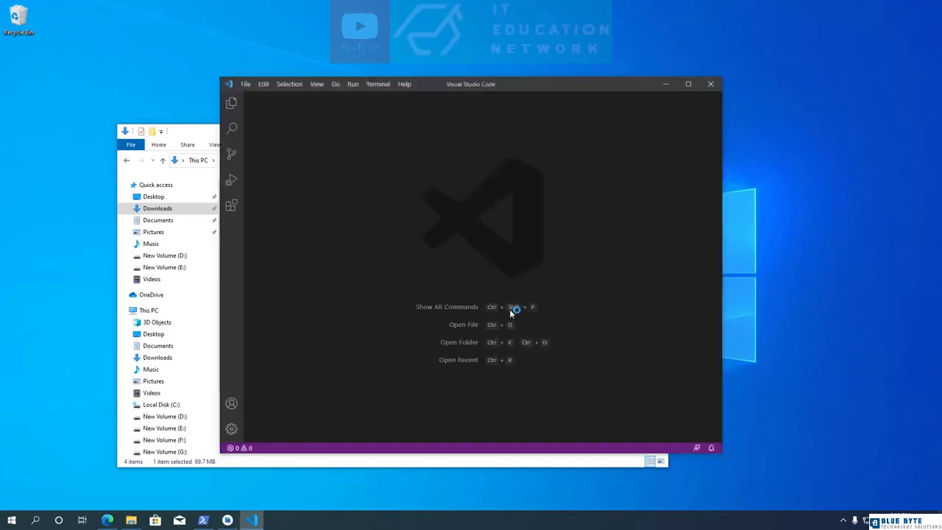
Step: Maximize VS Code and install the Flutter extension from the Extensions view
{"action": "left_click", "coordinate": [688, 84]}
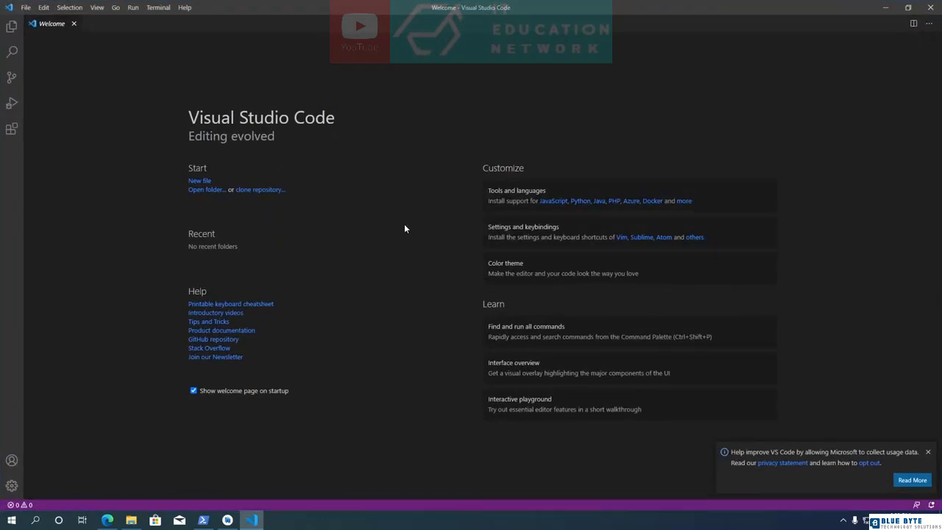
{"action": "left_click", "coordinate": [12, 129]}
{"action": "key", "text": "ctrl+equal"}
{"action": "type", "text": "flutter"}
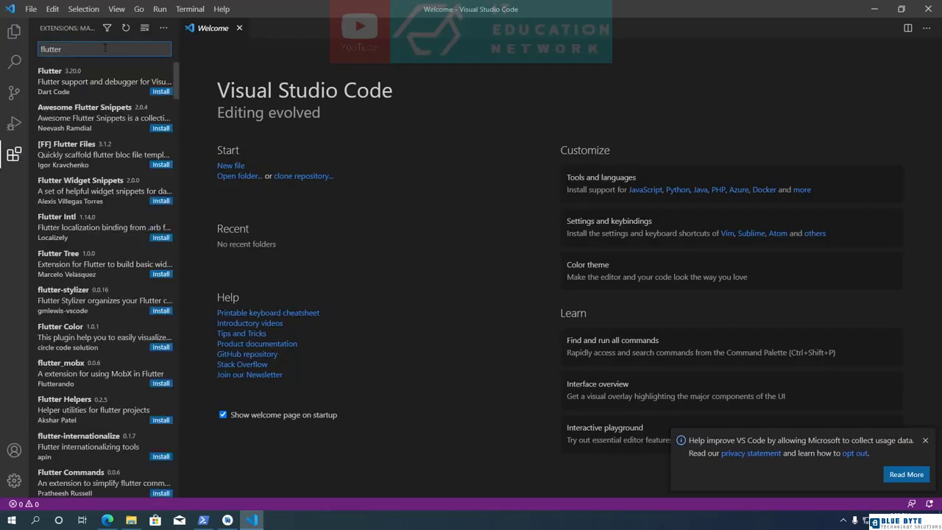
{"action": "left_click", "coordinate": [99, 81]}
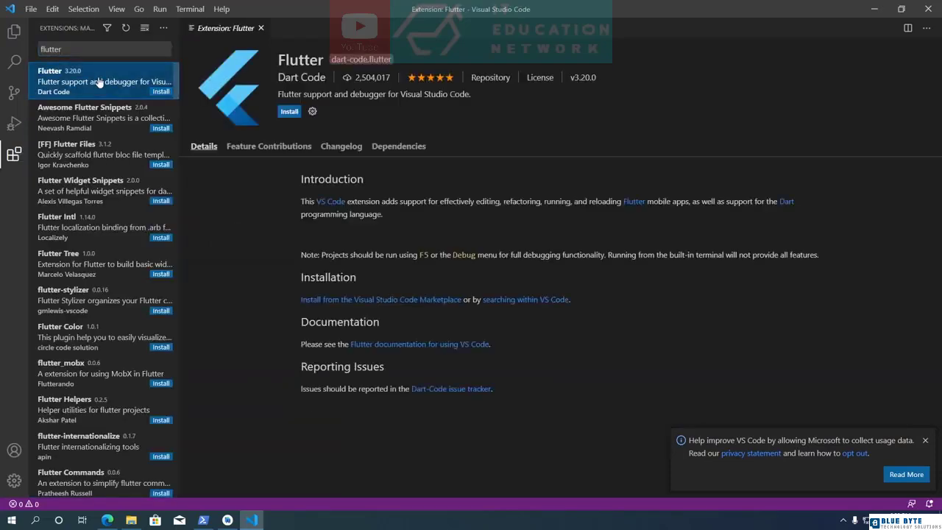
{"action": "left_click", "coordinate": [289, 112]}
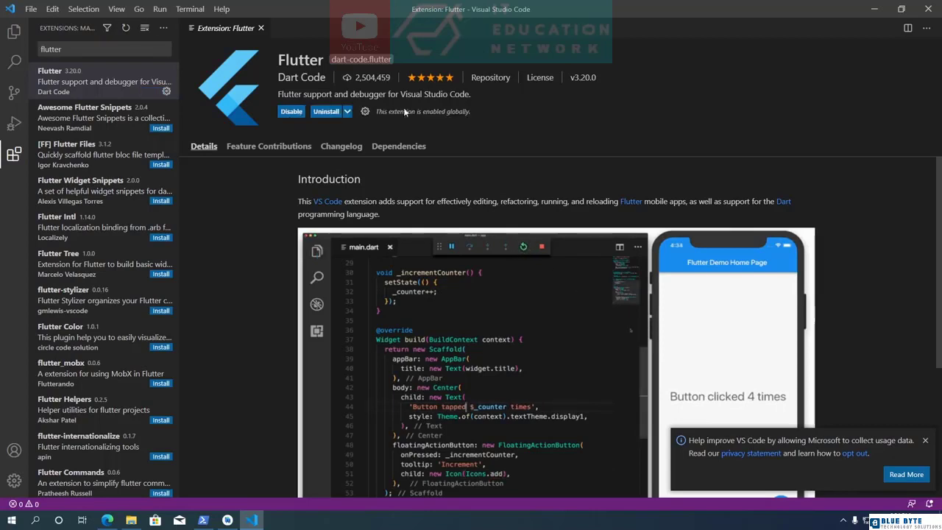
Step: Search 'dart' to confirm the Dart extension is installed, then close its page and show Explorer
{"action": "left_click", "coordinate": [117, 51]}
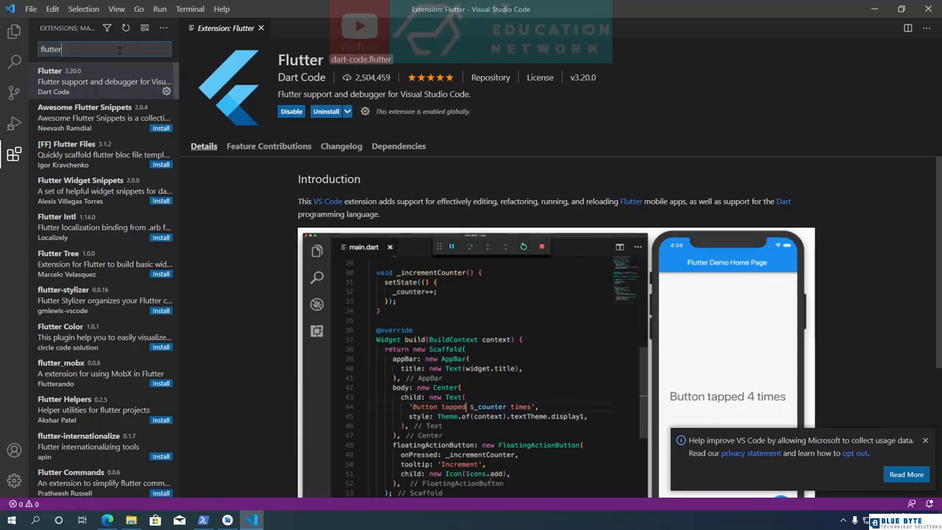
{"action": "key", "text": "ctrl+a"}
{"action": "type", "text": "dart"}
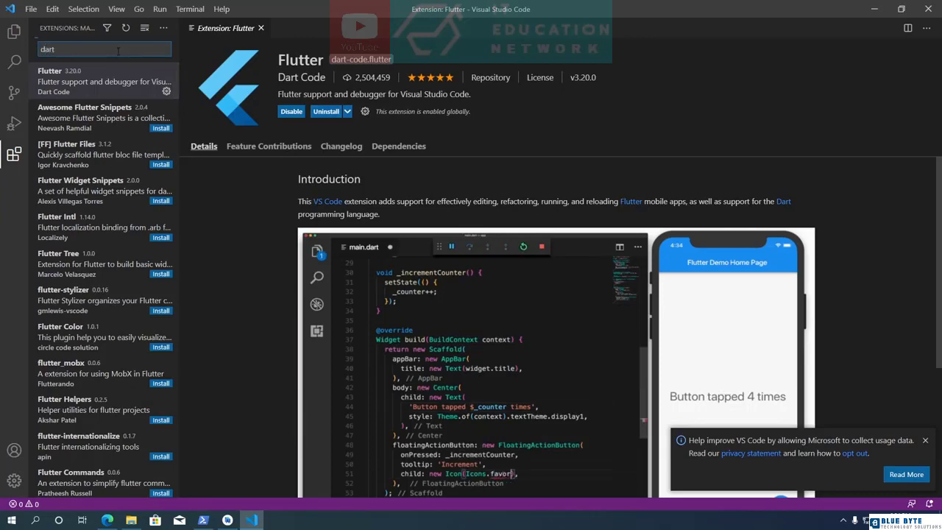
{"action": "left_click", "coordinate": [111, 81]}
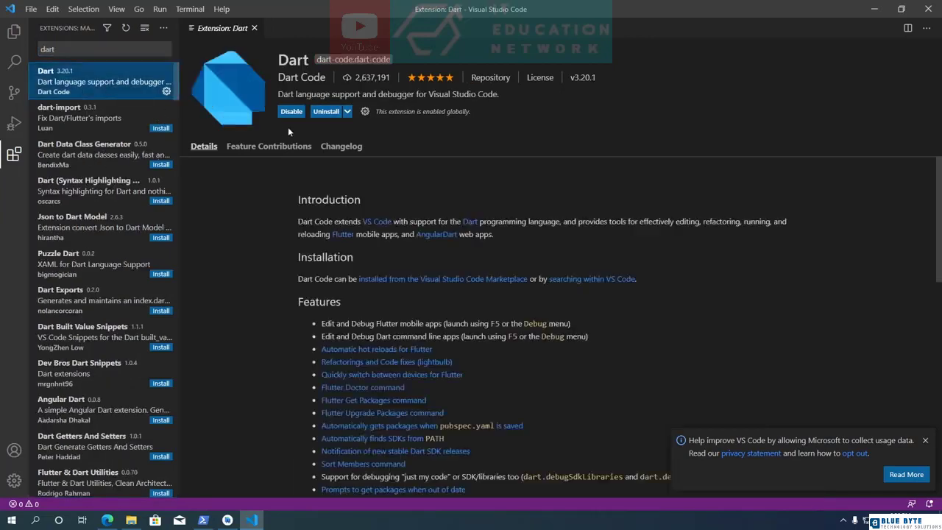
{"action": "key", "text": "ctrl+shift+e"}
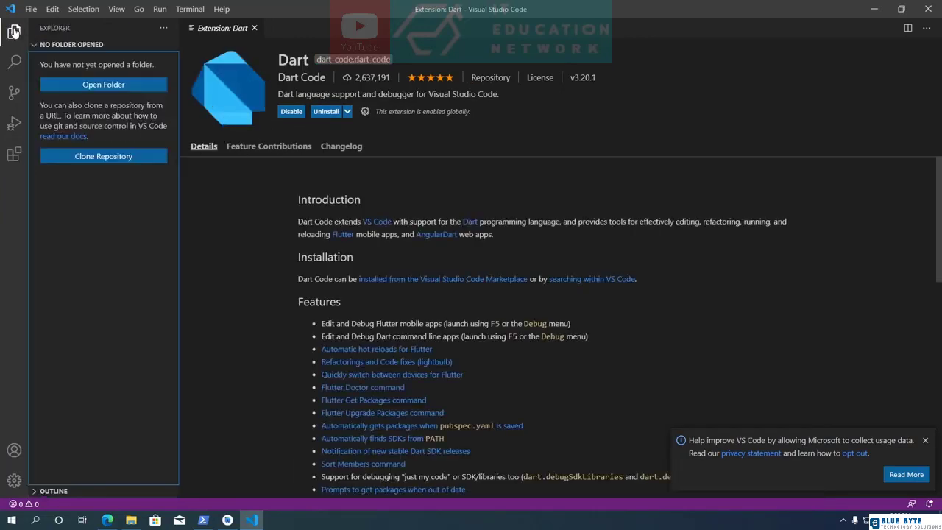
{"action": "left_click", "coordinate": [254, 28]}
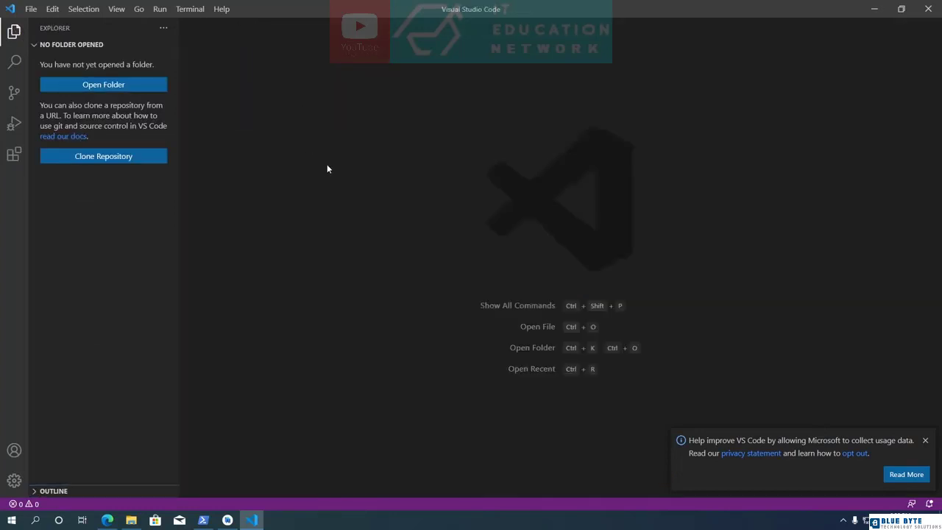
Step: Create a new Flutter application project named flutter_demo in the Documents folder via the Command Palette
{"action": "key", "text": "ctrl+shift+p"}
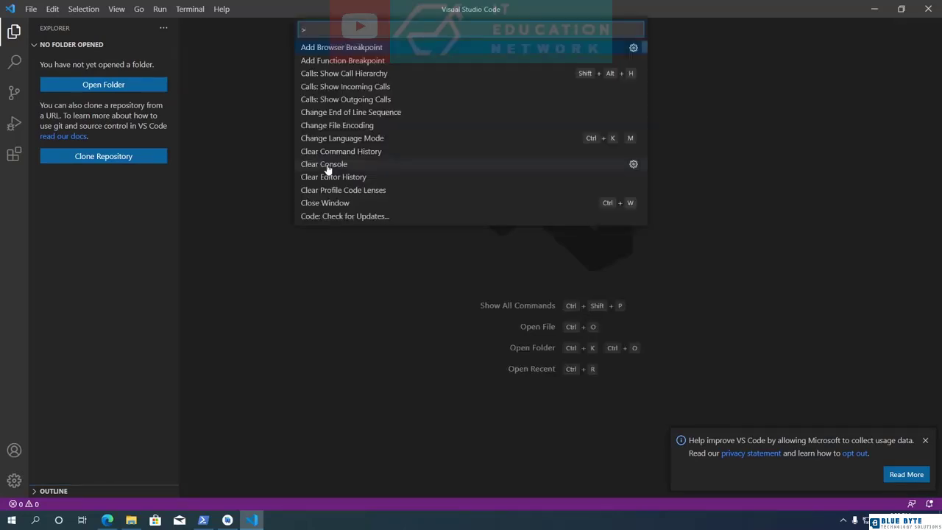
{"action": "type", "text": "flutter"}
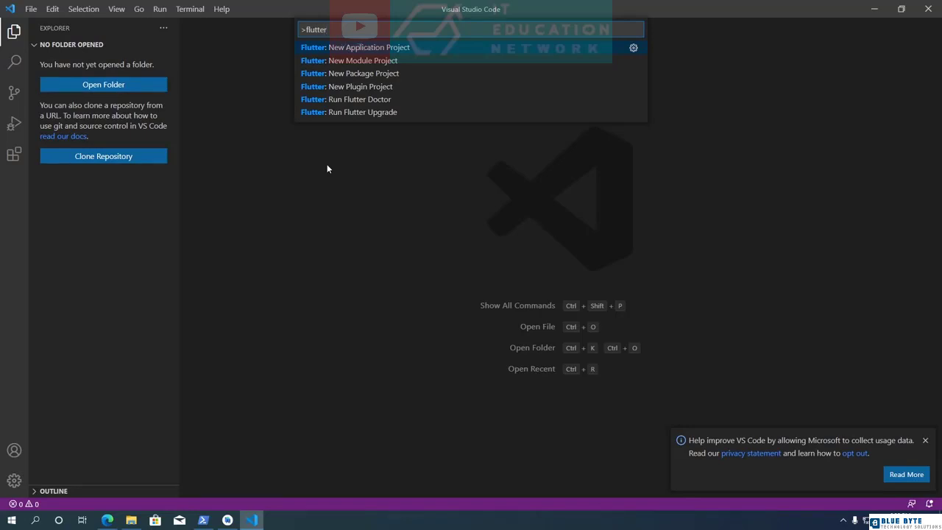
{"action": "left_click", "coordinate": [371, 46]}
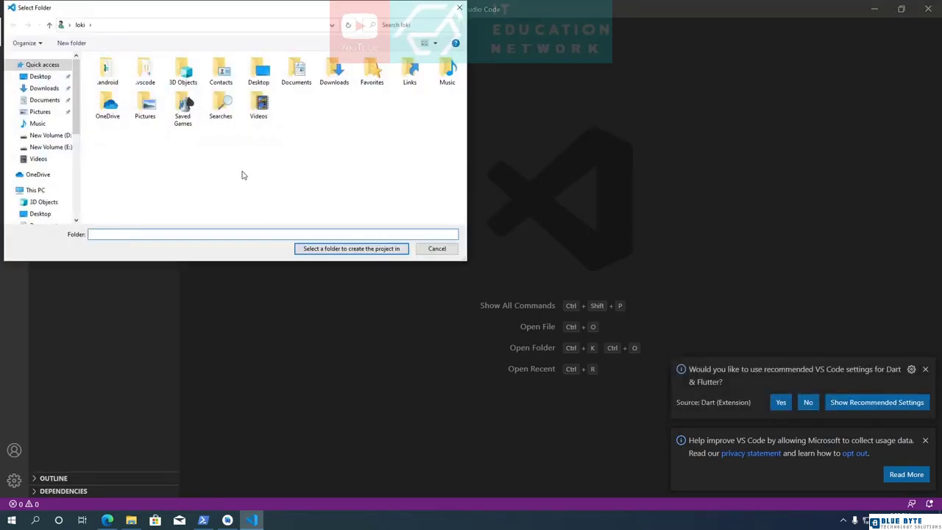
{"action": "double_click", "coordinate": [295, 78]}
{"action": "left_click", "coordinate": [352, 249]}
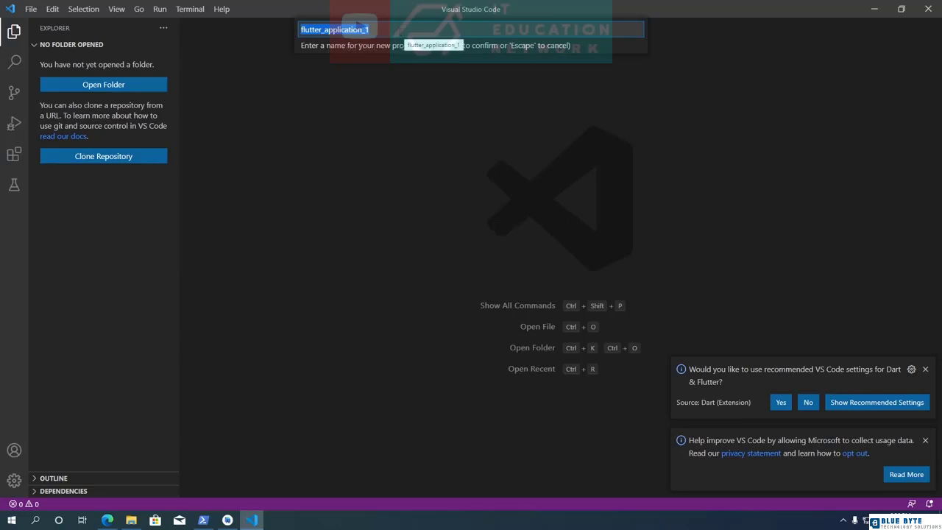
{"action": "key", "text": "BackSpace"}
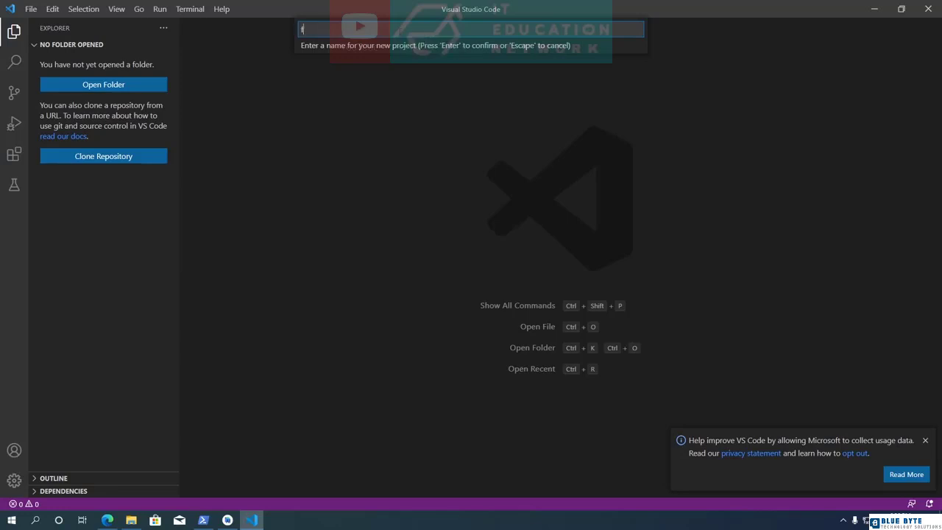
{"action": "type", "text": "fulutter"}
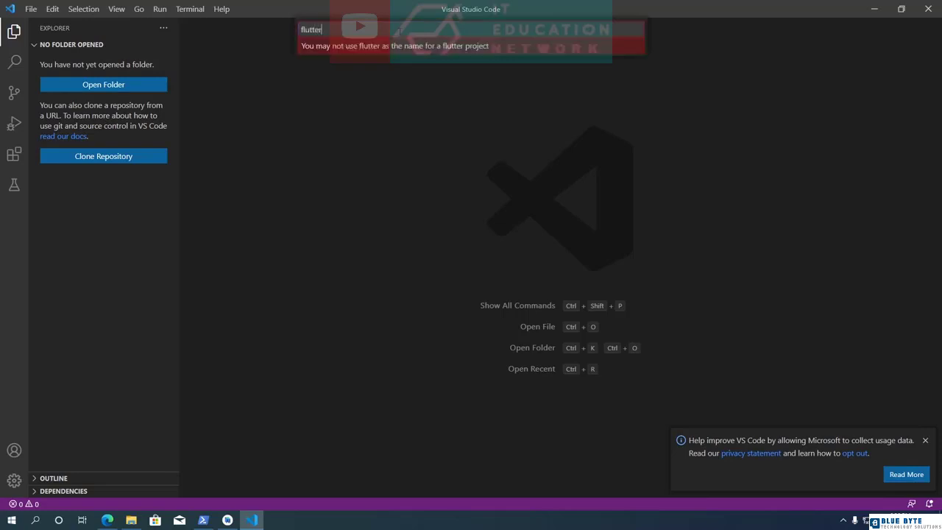
{"action": "type", "text": "_demo"}
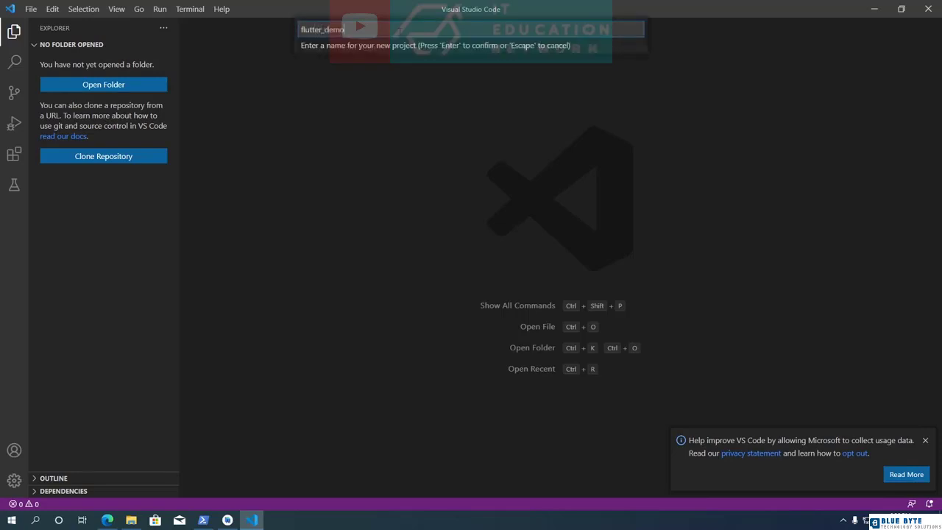
{"action": "key", "text": "Return"}
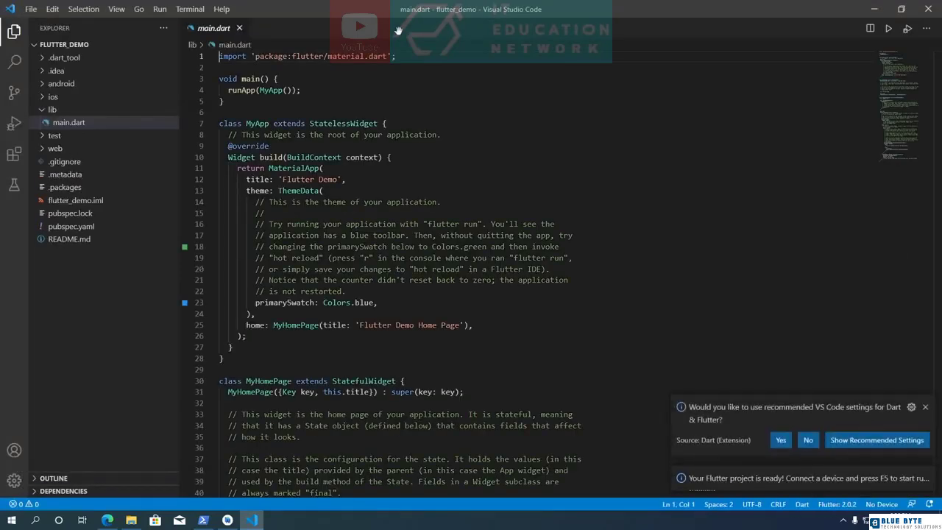
Step: Accept the recommended Dart & Flutter settings, dismiss the notice, and open the status-bar device picker
{"action": "left_click", "coordinate": [468, 211]}
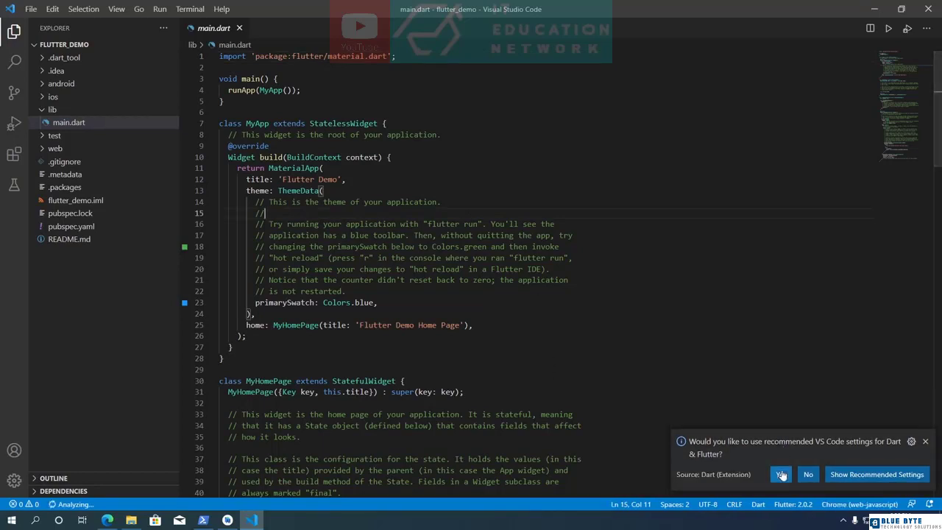
{"action": "left_click", "coordinate": [782, 477]}
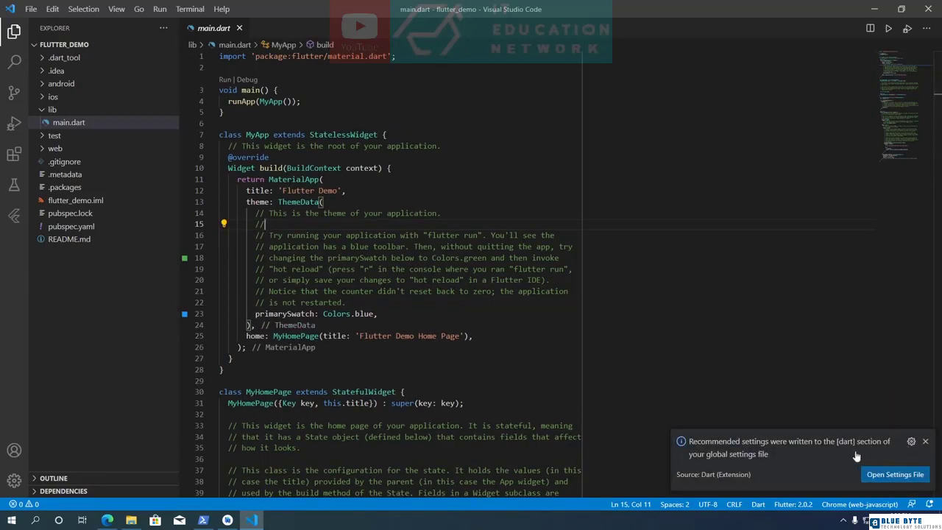
{"action": "left_click", "coordinate": [926, 443]}
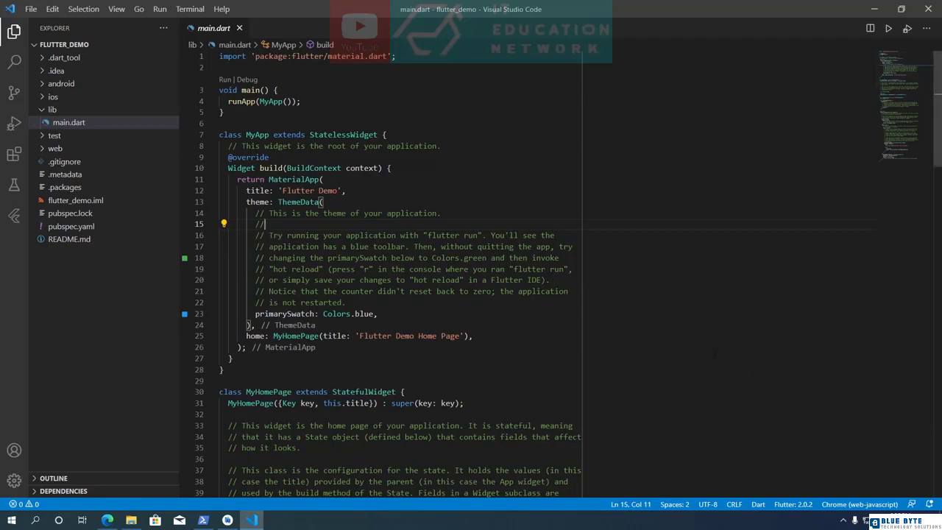
{"action": "left_click", "coordinate": [710, 351]}
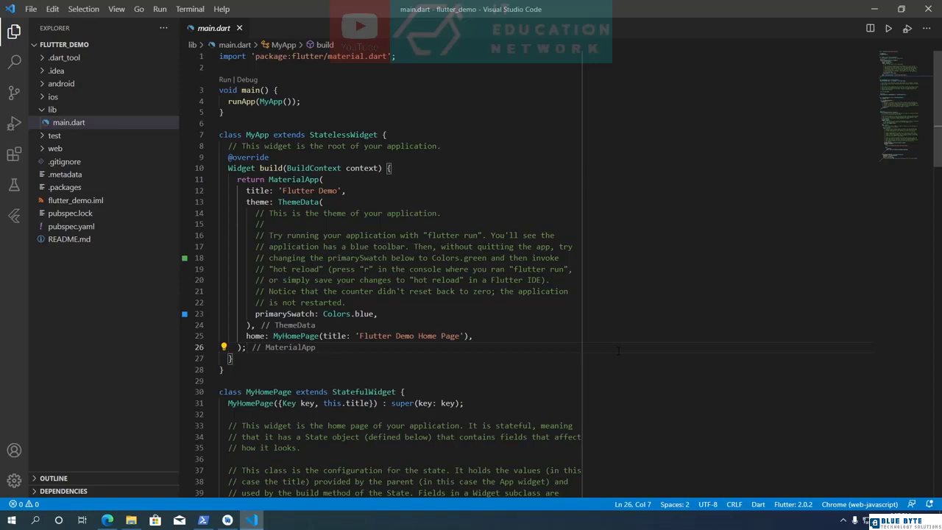
{"action": "left_click", "coordinate": [256, 325]}
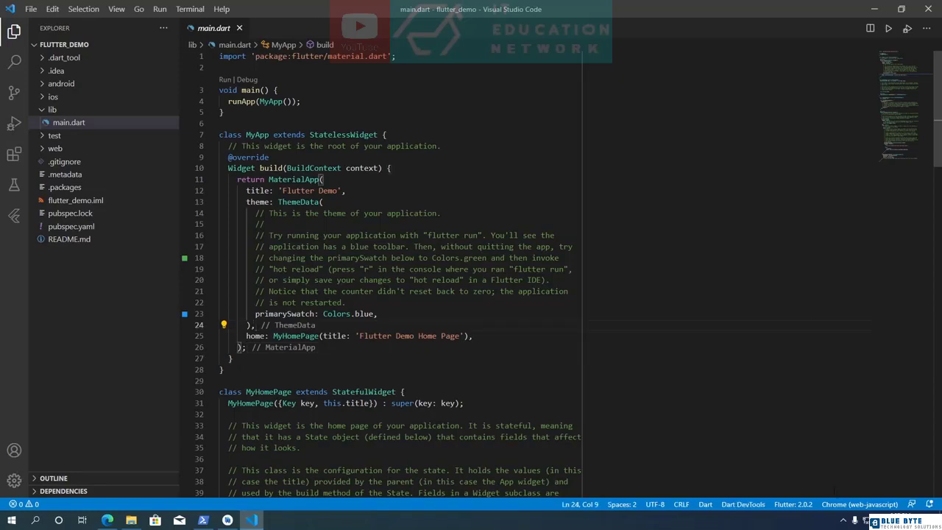
{"action": "left_click", "coordinate": [844, 508]}
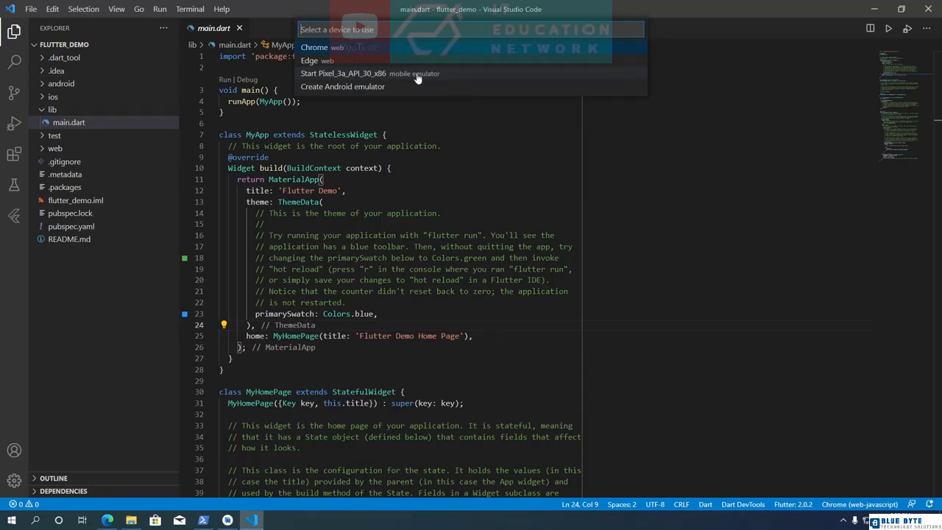
Step: Start the Pixel_3a_API_30_x86 emulator and place it to the right of a resized VS Code window
{"action": "left_click", "coordinate": [456, 75]}
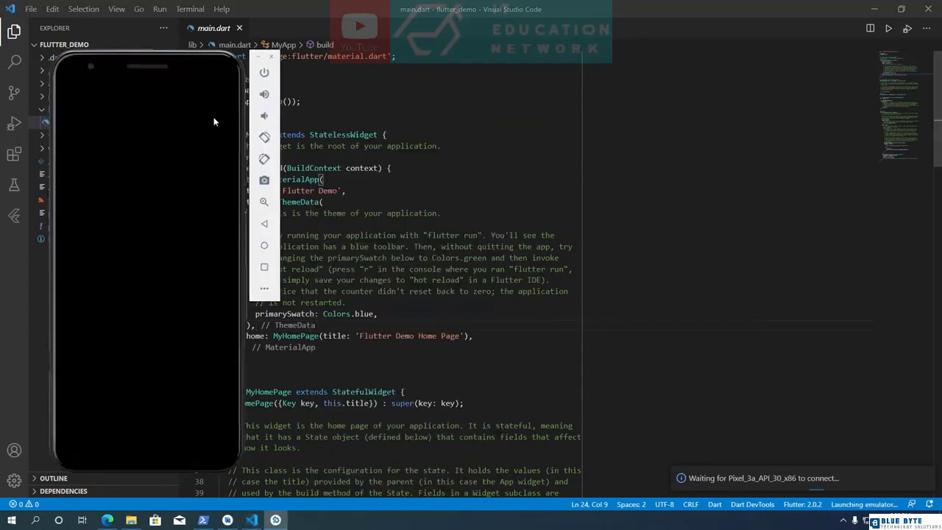
{"action": "left_click_drag", "start_coordinate": [191, 71], "coordinate": [853, 62]}
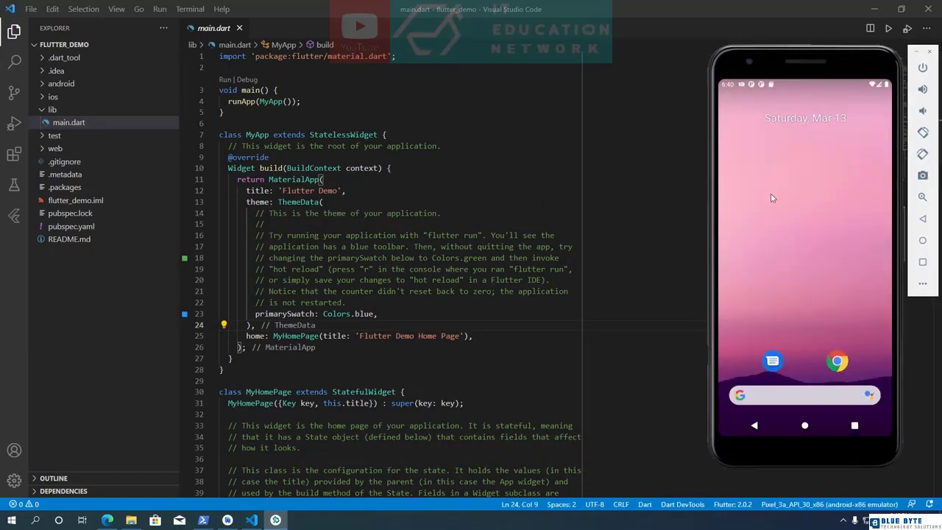
{"action": "left_click", "coordinate": [637, 112]}
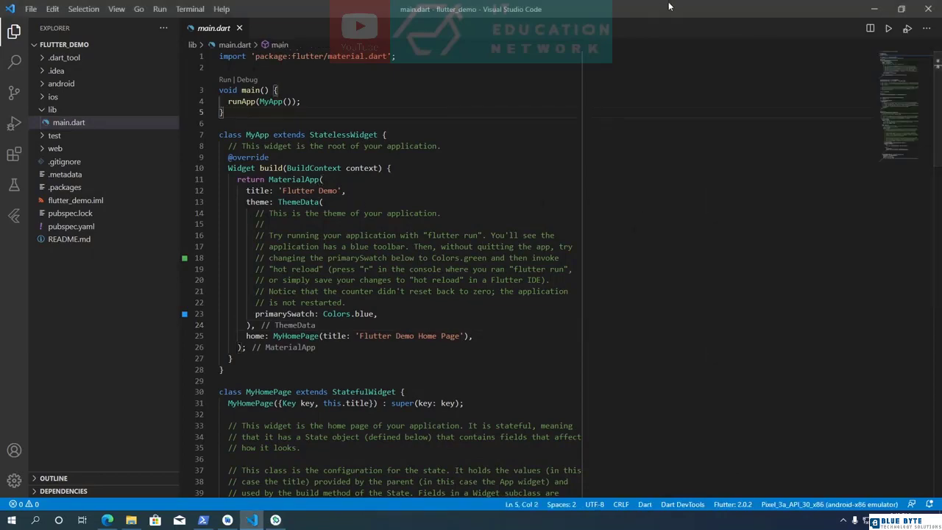
{"action": "left_click_drag", "start_coordinate": [672, 11], "coordinate": [1, 84]}
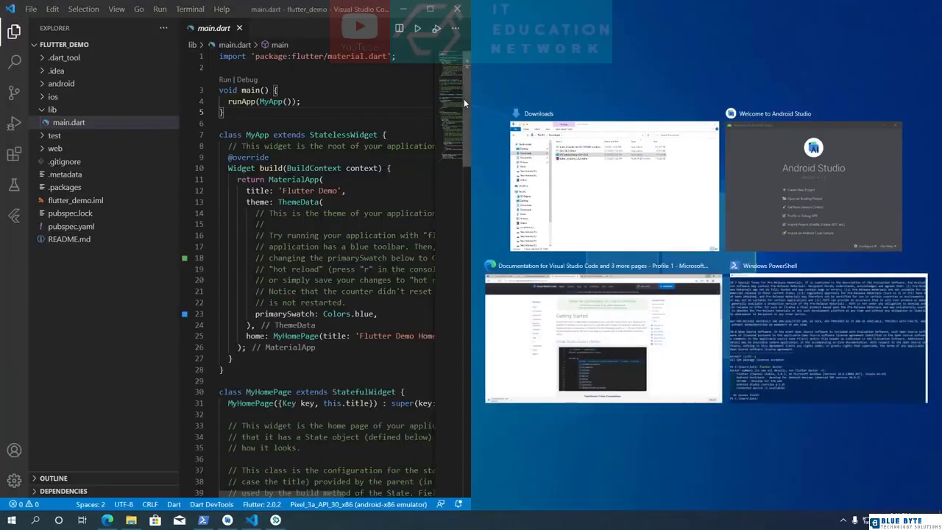
{"action": "left_click_drag", "start_coordinate": [470, 99], "coordinate": [692, 90]}
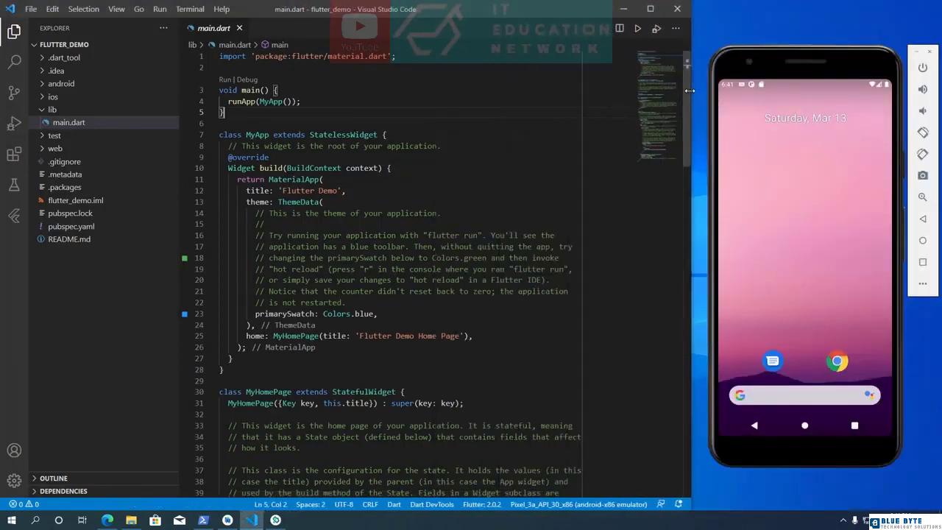
{"action": "left_click", "coordinate": [162, 10]}
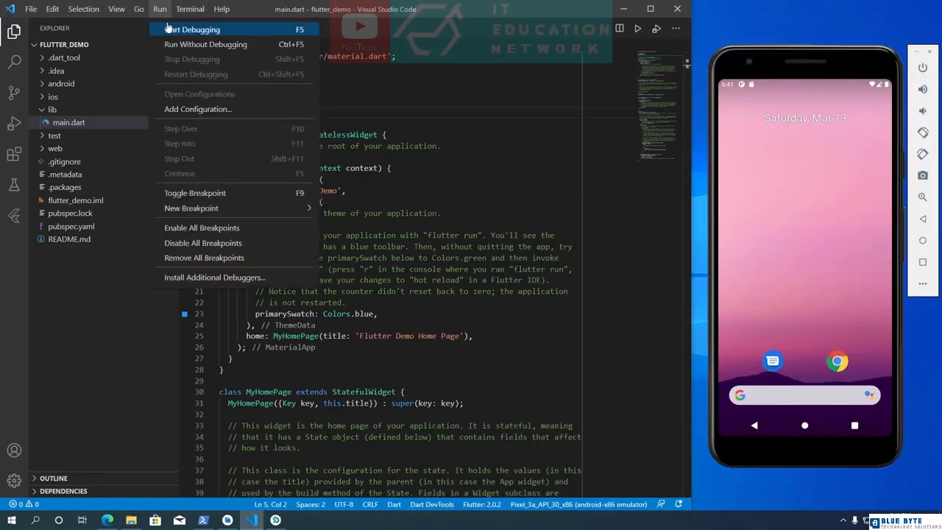
Step: Start debugging flutter_demo on the emulator and tap + until the counter reads 5
{"action": "left_click", "coordinate": [169, 29]}
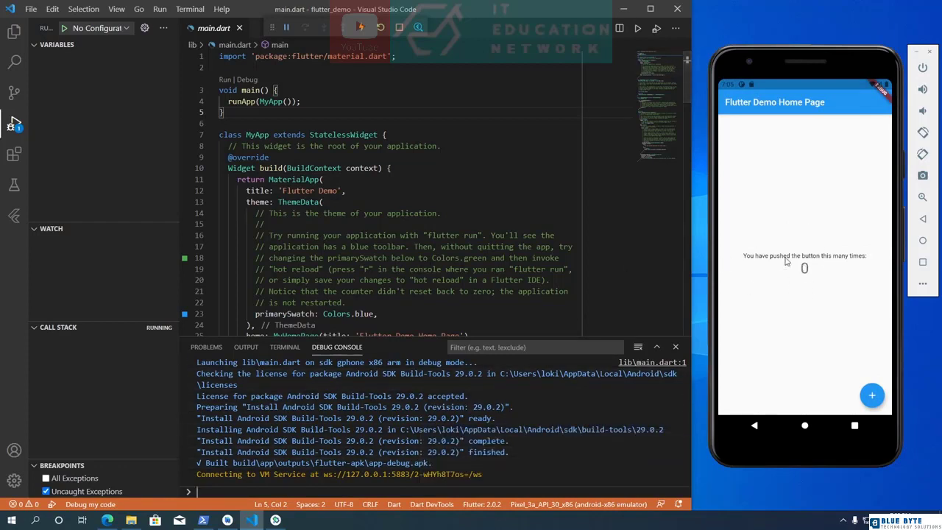
{"action": "left_click", "coordinate": [872, 395]}
{"action": "double_click", "coordinate": [872, 396]}
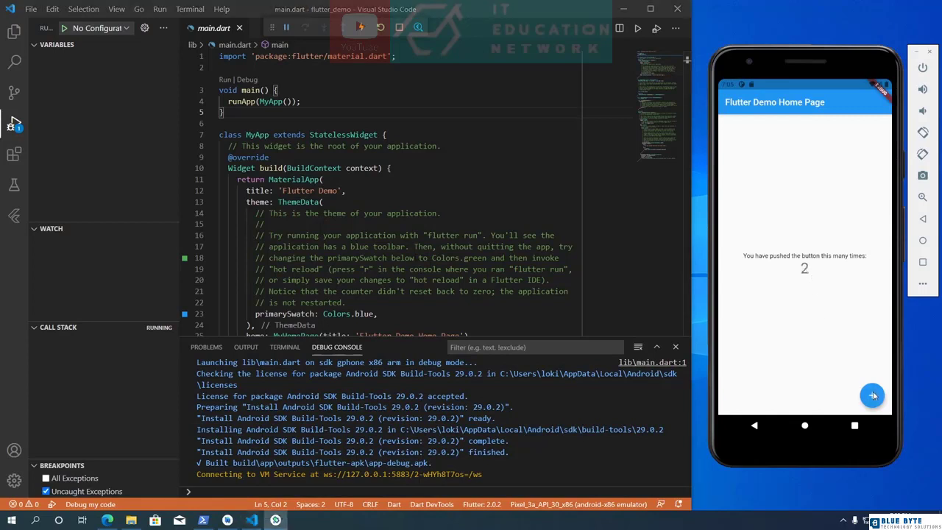
{"action": "left_click", "coordinate": [872, 395]}
{"action": "double_click", "coordinate": [872, 395]}
Step: Scroll main.dart to line 23 and select 'blue' in Colors.blue
{"action": "left_click", "coordinate": [324, 178]}
{"action": "scroll", "coordinate": [324, 179], "scroll_direction": "down", "scroll_amount": 1}
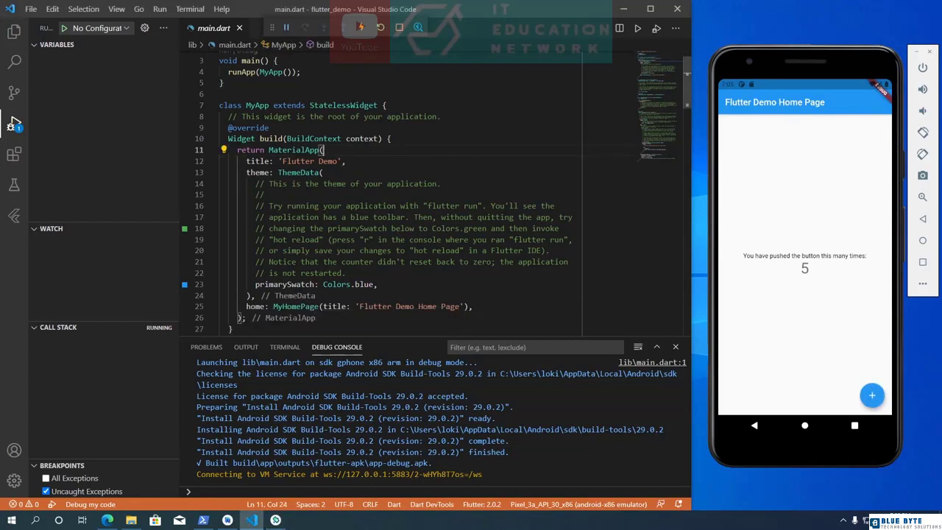
{"action": "scroll", "coordinate": [324, 179], "scroll_direction": "down", "scroll_amount": 1}
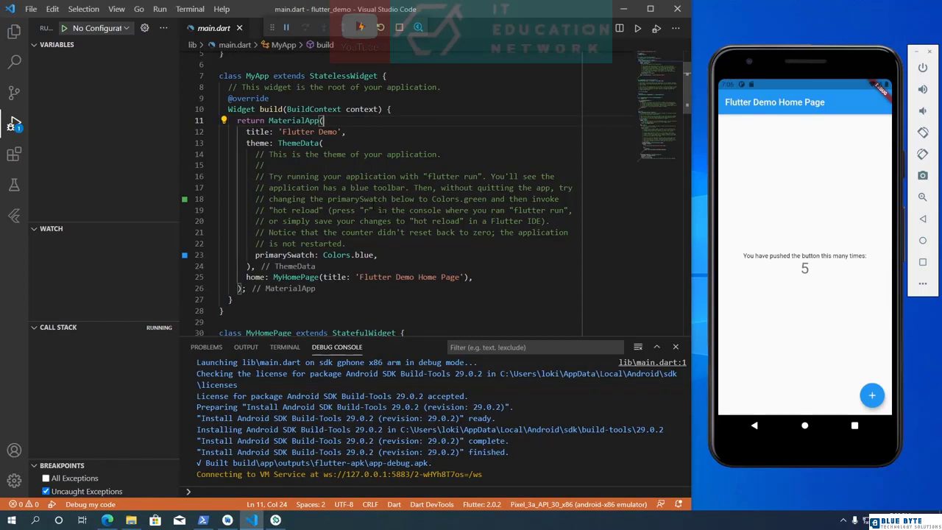
{"action": "left_click_drag", "start_coordinate": [375, 255], "coordinate": [355, 255]}
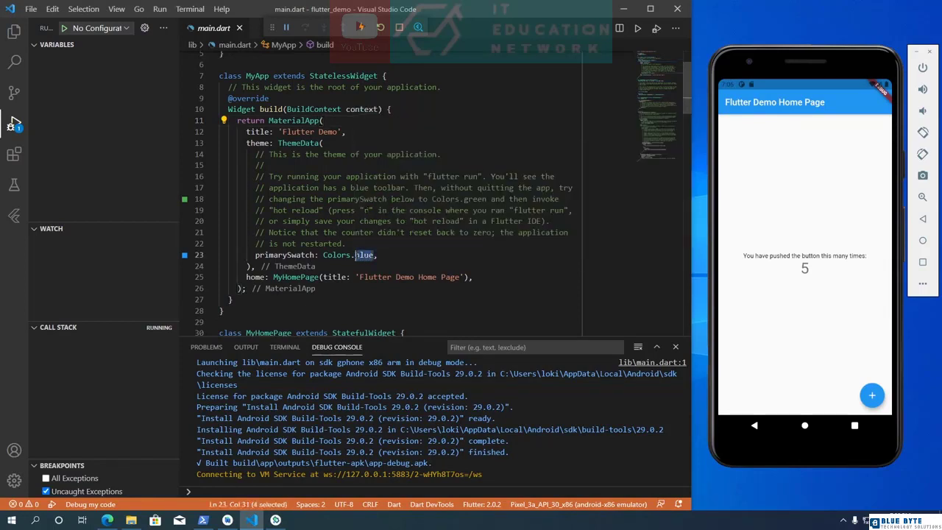
Step: Change the swatch to Colors.red and save main.dart so hot reload turns the app bar red
{"action": "type", "text": "red"}
{"action": "key", "text": "Escape"}
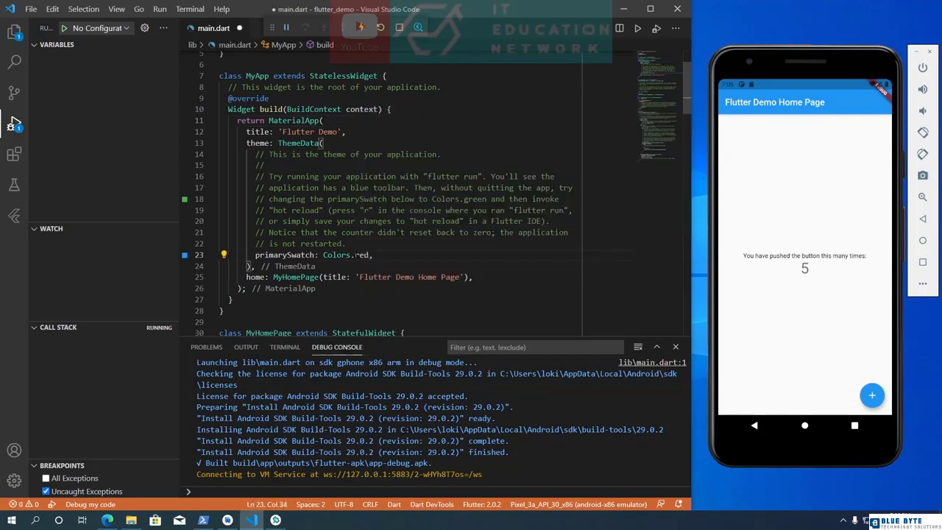
{"action": "key", "text": "ctrl+s"}
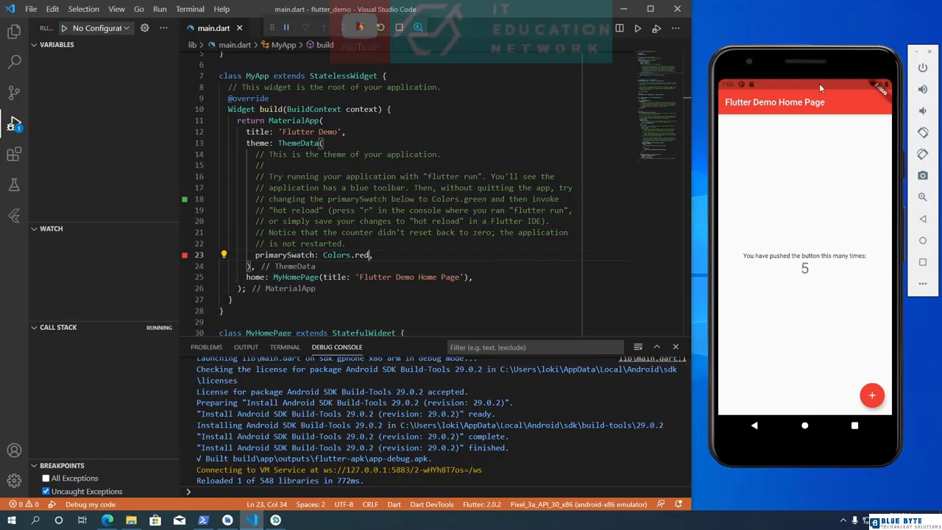
{"action": "left_click_drag", "start_coordinate": [819, 84], "coordinate": [795, 100]}
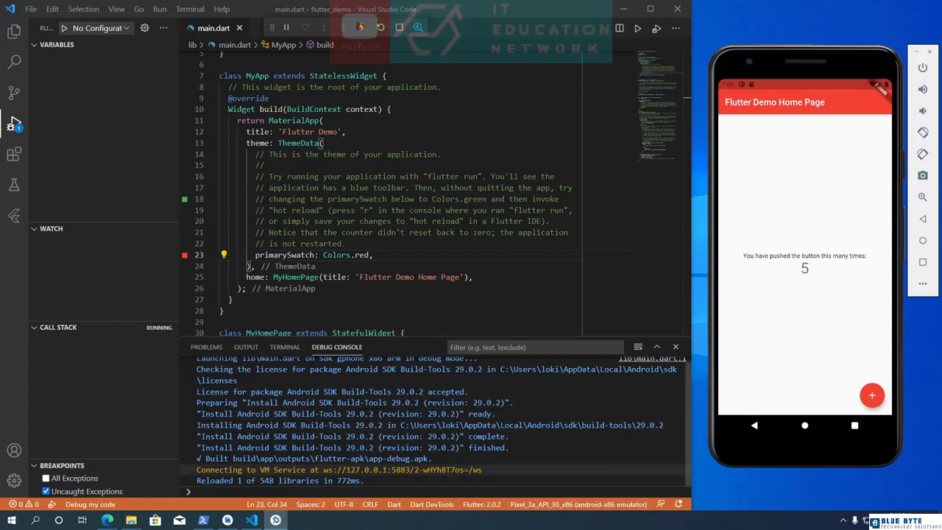
Step: Open the AVD Manager from Android Studio's Configure menu and widen its window
{"action": "left_click", "coordinate": [227, 521]}
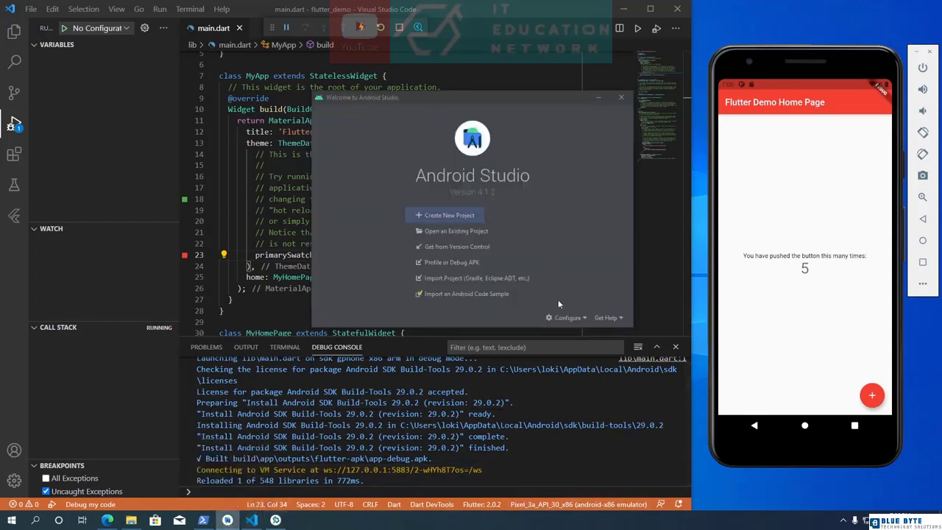
{"action": "left_click", "coordinate": [574, 319]}
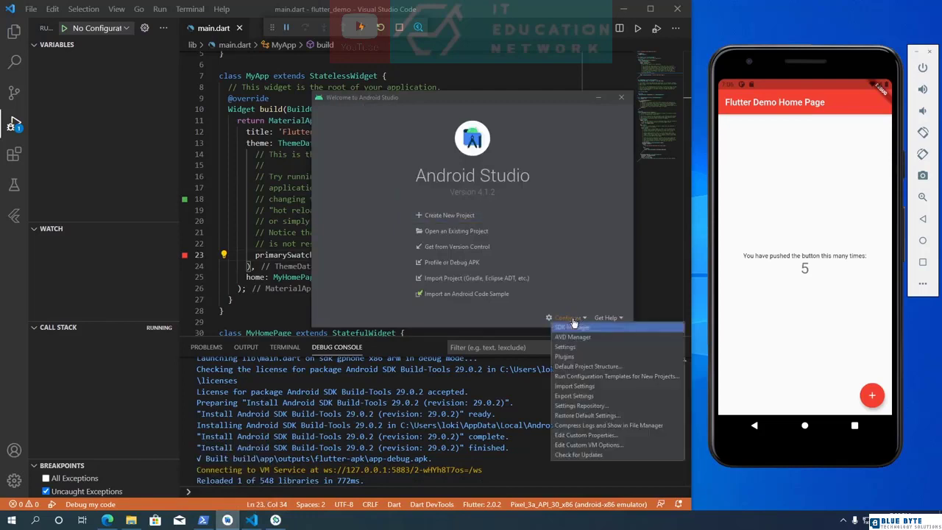
{"action": "left_click", "coordinate": [618, 341]}
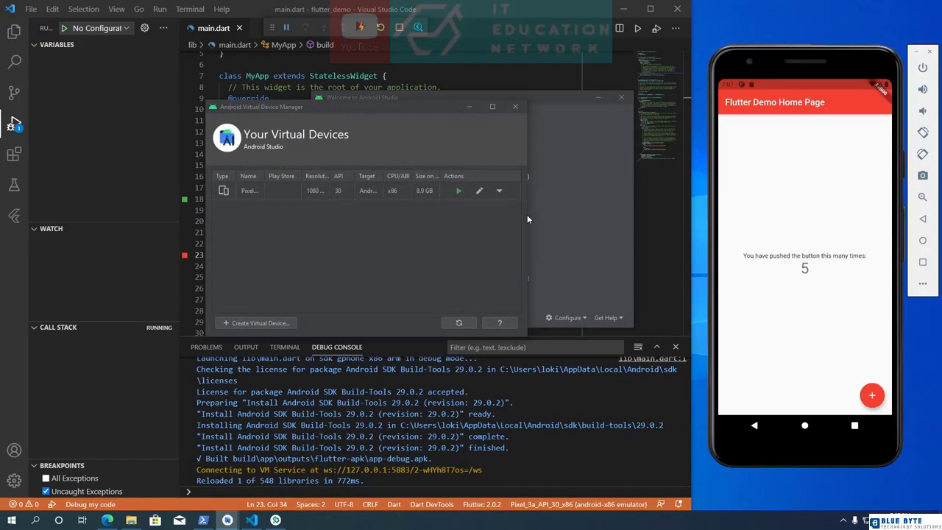
{"action": "left_click_drag", "start_coordinate": [529, 215], "coordinate": [557, 218]}
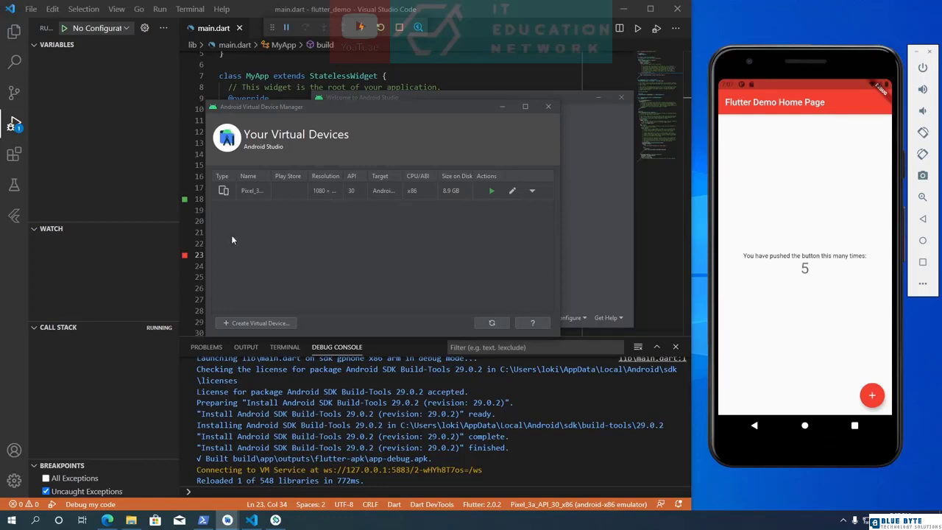
Step: Browse the Tablet, Wear OS and TV categories, then pick Phone > Pixel 4 XL and continue
{"action": "left_click", "coordinate": [259, 323]}
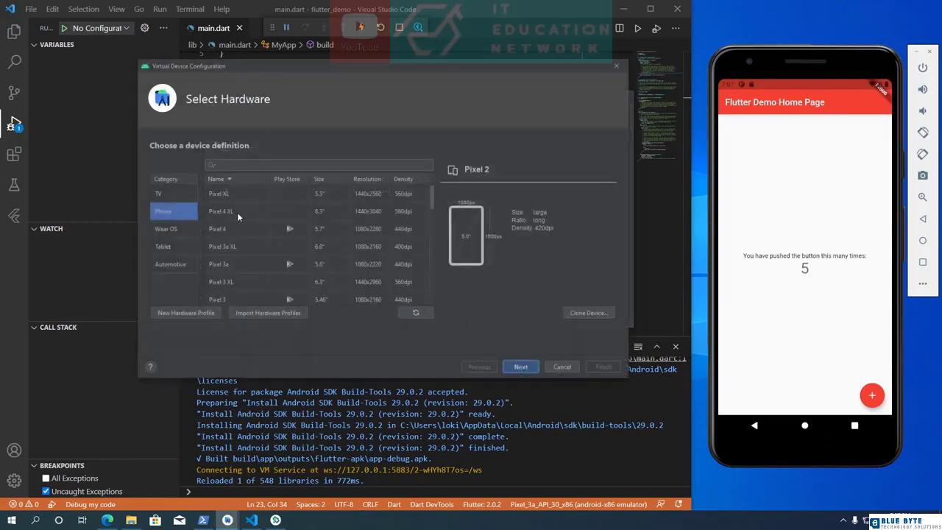
{"action": "left_click", "coordinate": [245, 211]}
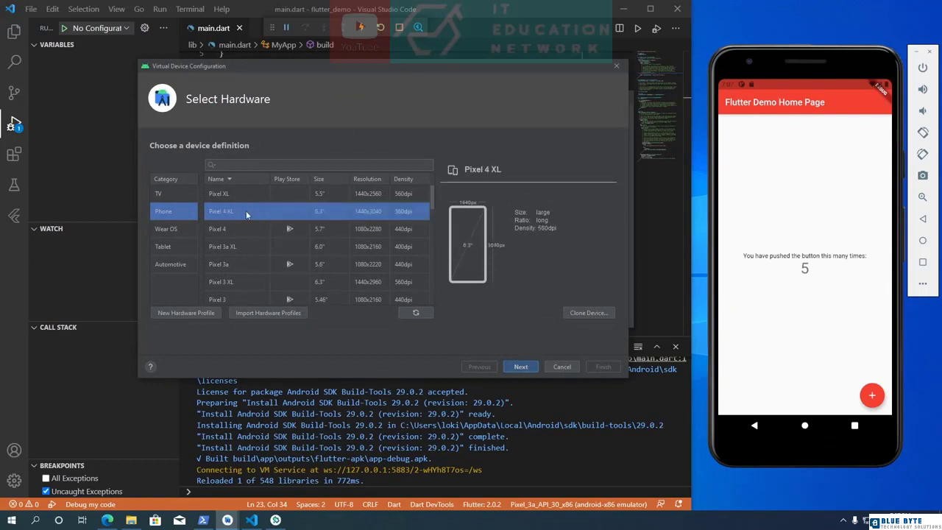
{"action": "scroll", "coordinate": [243, 243], "scroll_direction": "down", "scroll_amount": 10}
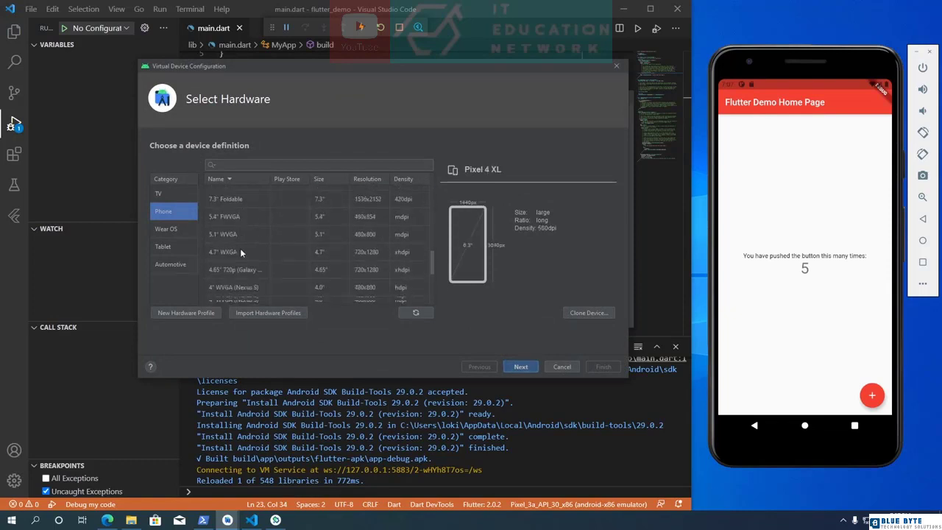
{"action": "scroll", "coordinate": [244, 253], "scroll_direction": "down", "scroll_amount": 2}
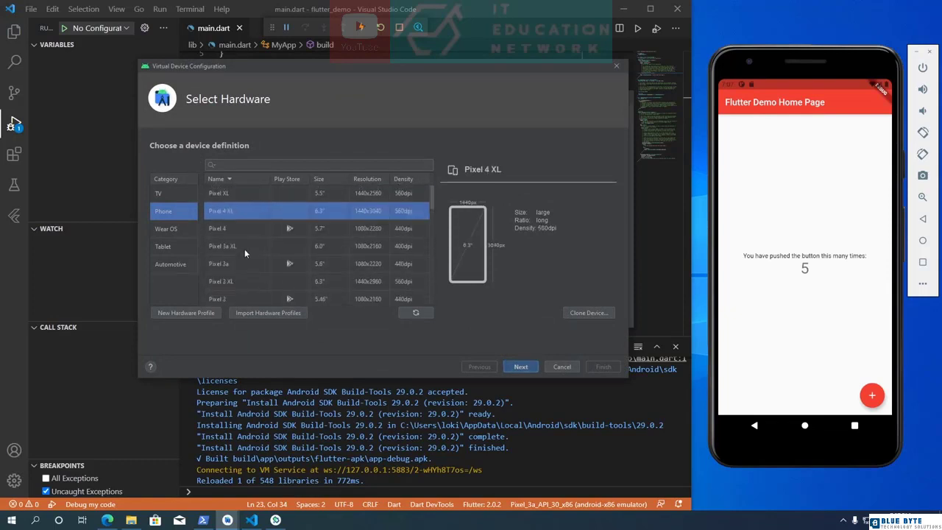
{"action": "left_click", "coordinate": [174, 248]}
{"action": "scroll", "coordinate": [240, 256], "scroll_direction": "down", "scroll_amount": 1}
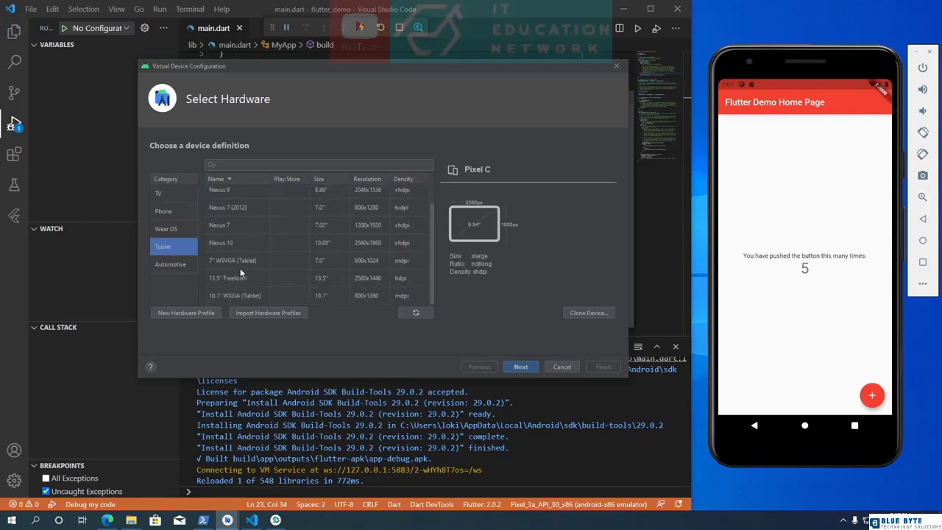
{"action": "scroll", "coordinate": [240, 268], "scroll_direction": "up", "scroll_amount": 1}
{"action": "left_click", "coordinate": [181, 230]}
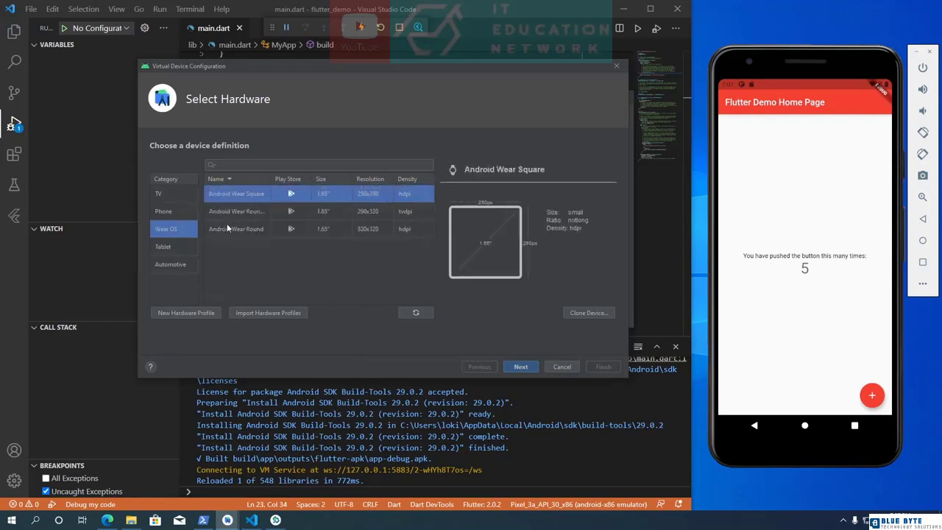
{"action": "left_click", "coordinate": [168, 195]}
{"action": "left_click", "coordinate": [177, 211]}
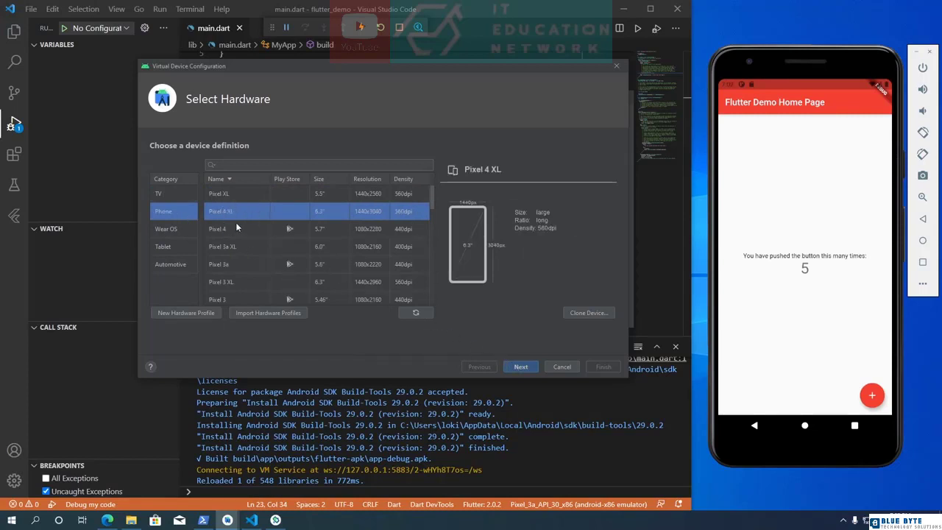
{"action": "left_click", "coordinate": [521, 367]}
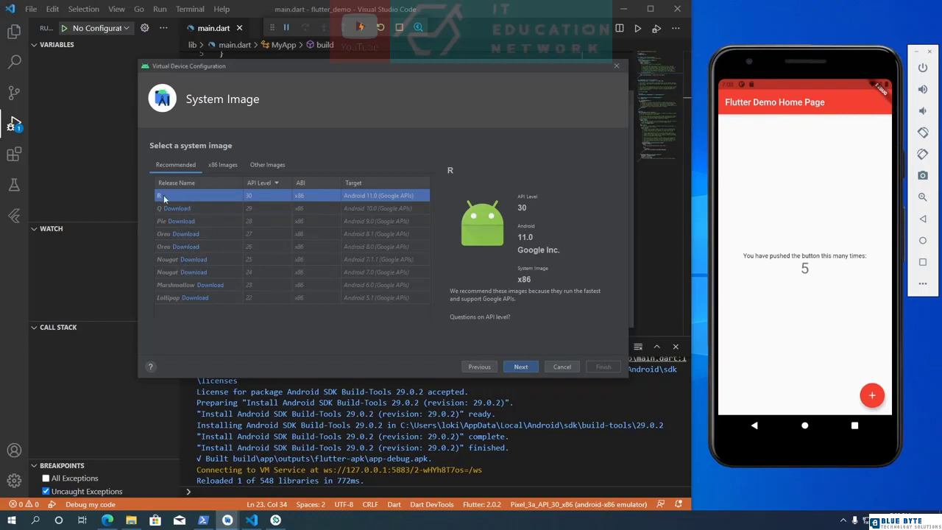
Step: Accept the R (API 30) system image and set Graphics to Hardware - GLES 2.0
{"action": "left_click", "coordinate": [521, 365]}
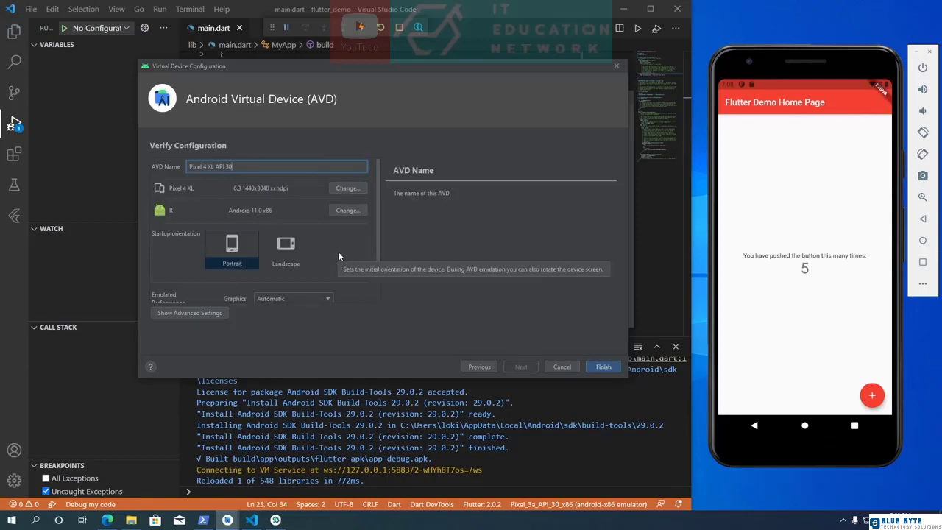
{"action": "scroll", "coordinate": [354, 228], "scroll_direction": "down", "scroll_amount": 2}
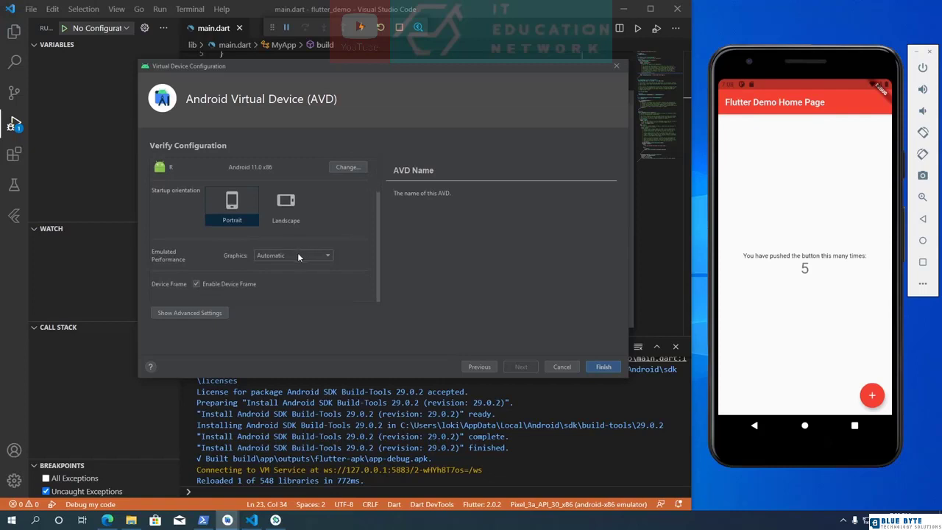
{"action": "left_click", "coordinate": [301, 256]}
{"action": "left_click", "coordinate": [322, 279]}
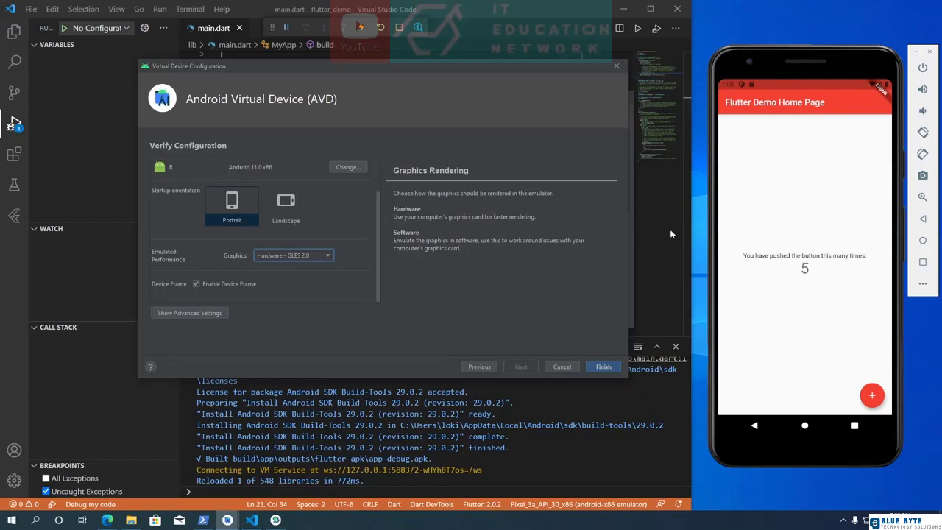
Step: Show the advanced settings and scroll through the RAM, storage and SD card options
{"action": "left_click", "coordinate": [206, 315]}
{"action": "scroll", "coordinate": [349, 231], "scroll_direction": "down", "scroll_amount": 5}
{"action": "scroll", "coordinate": [234, 229], "scroll_direction": "down", "scroll_amount": 3}
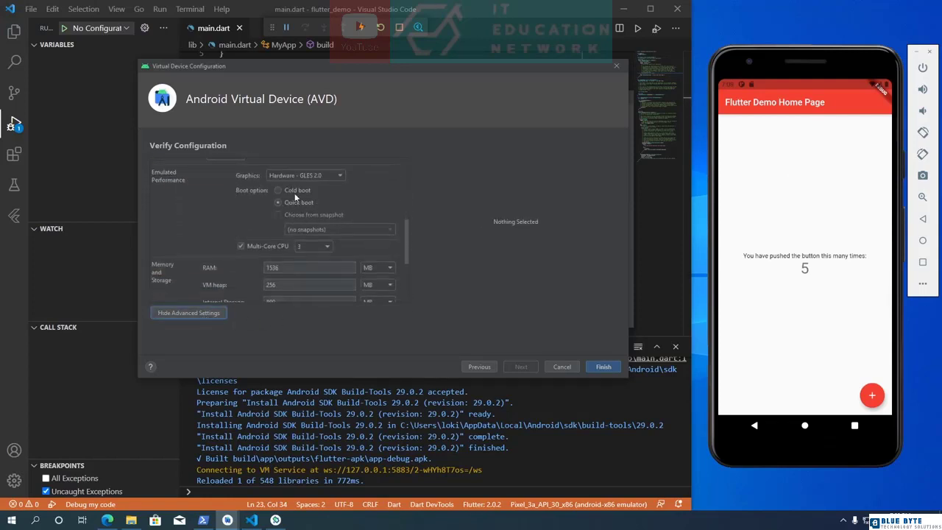
{"action": "scroll", "coordinate": [217, 232], "scroll_direction": "down", "scroll_amount": 2}
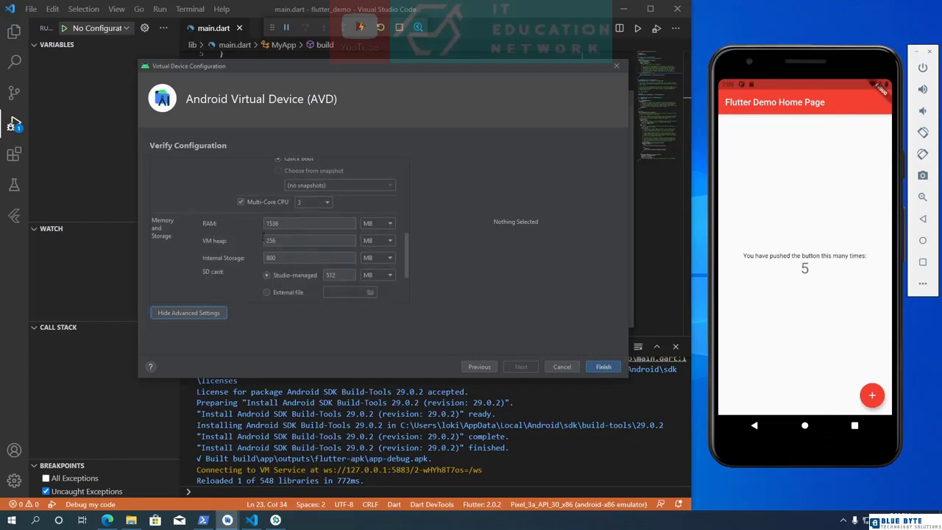
{"action": "scroll", "coordinate": [236, 256], "scroll_direction": "down", "scroll_amount": 1}
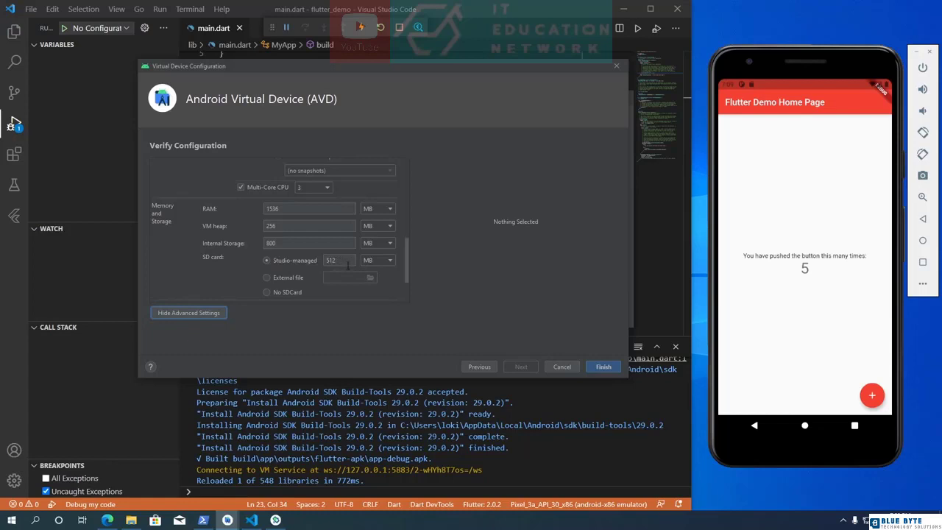
{"action": "scroll", "coordinate": [305, 266], "scroll_direction": "down", "scroll_amount": 1}
{"action": "scroll", "coordinate": [306, 265], "scroll_direction": "down", "scroll_amount": 1}
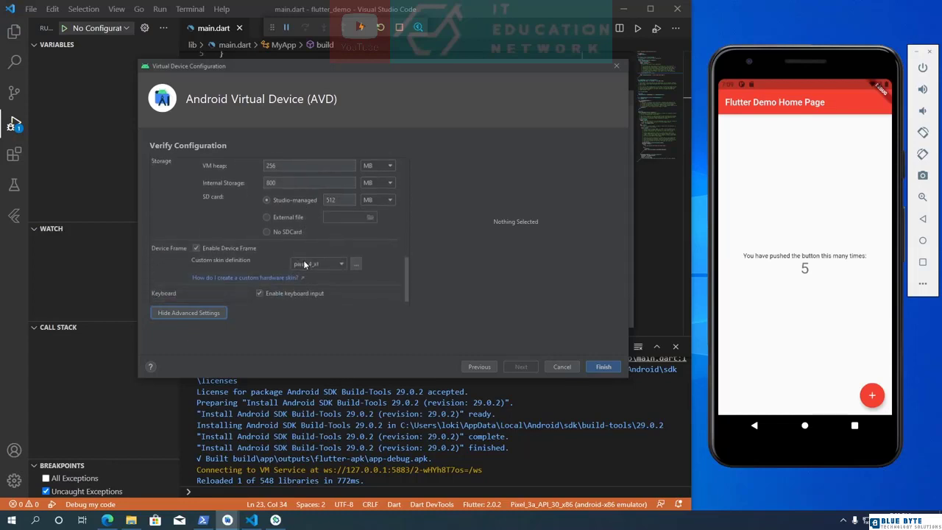
Step: Finish creating the Pixel 4 XL API 30 virtual device
{"action": "left_click", "coordinate": [603, 368]}
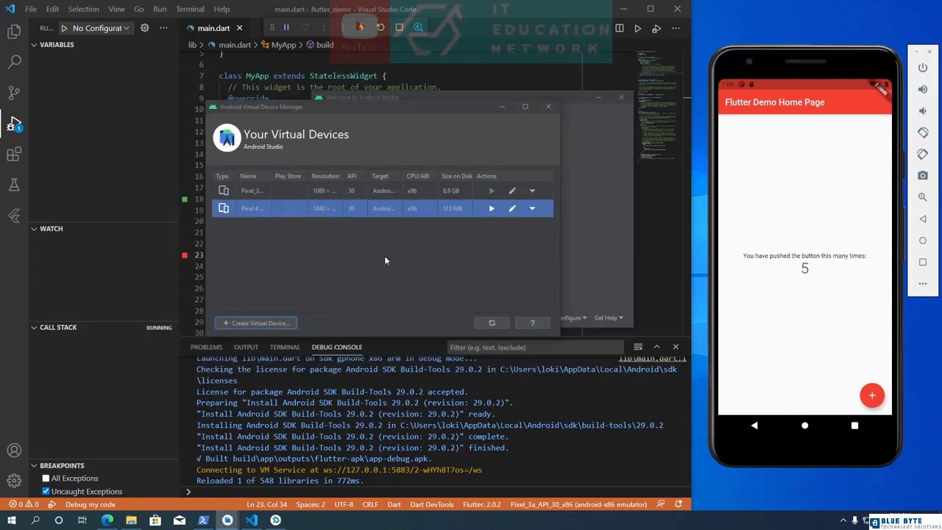
{"action": "left_click", "coordinate": [491, 210]}
{"action": "left_click", "coordinate": [533, 193]}
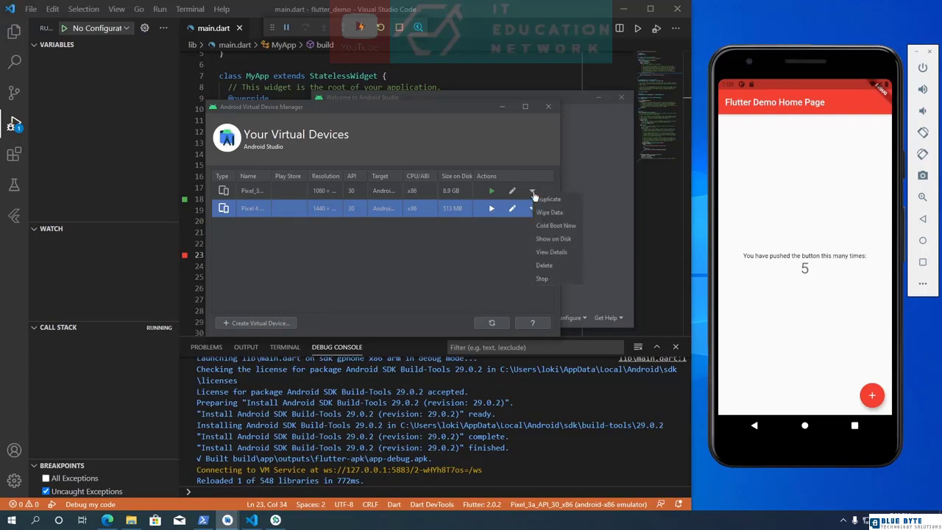
{"action": "left_click", "coordinate": [482, 265]}
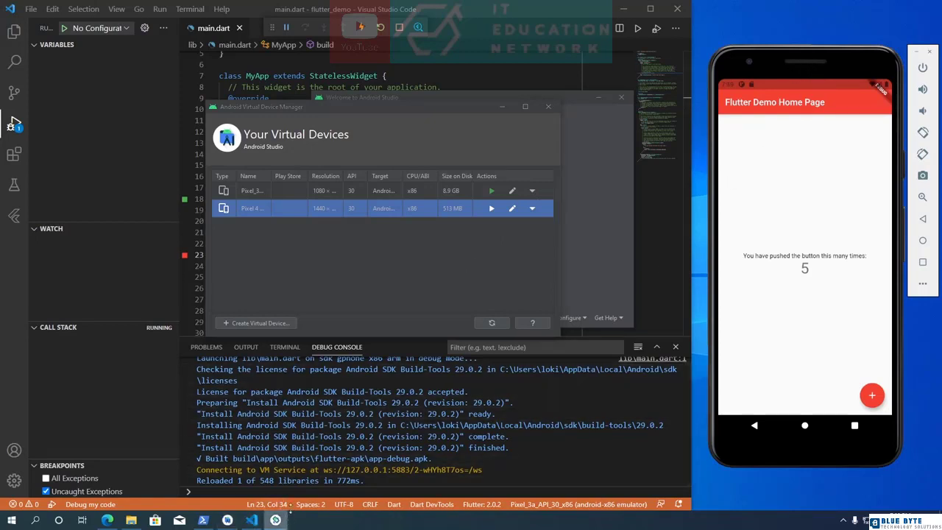
{"action": "left_click", "coordinate": [308, 500]}
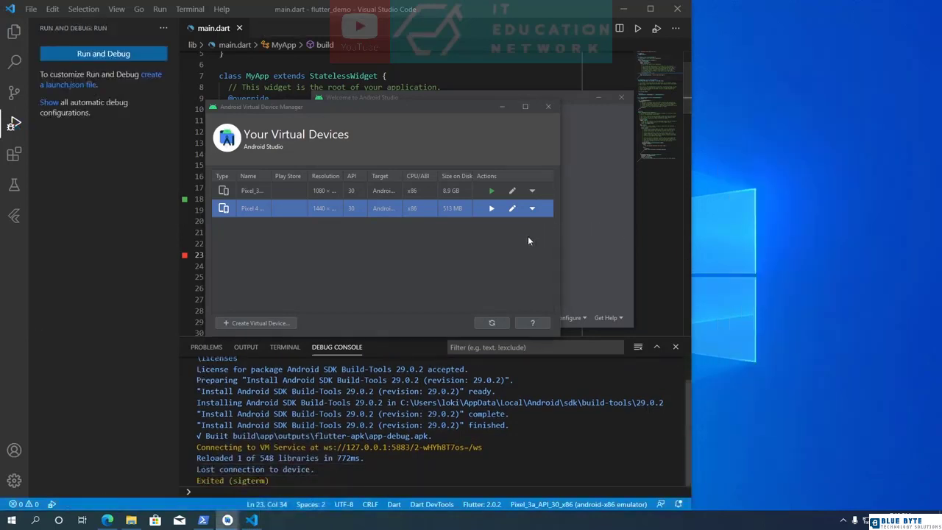
Step: Delete the Pixel_3a_API_30_x86 virtual device and confirm the deletion
{"action": "left_click", "coordinate": [533, 191]}
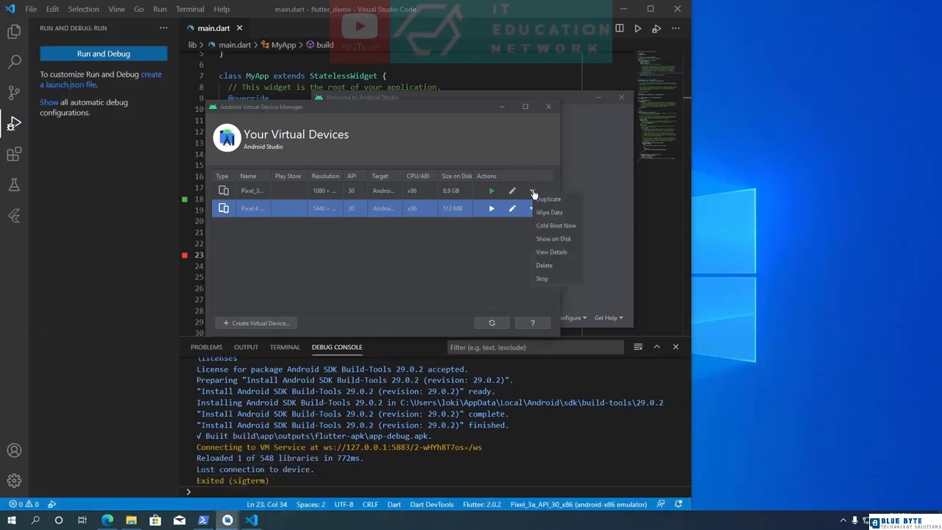
{"action": "left_click", "coordinate": [559, 268]}
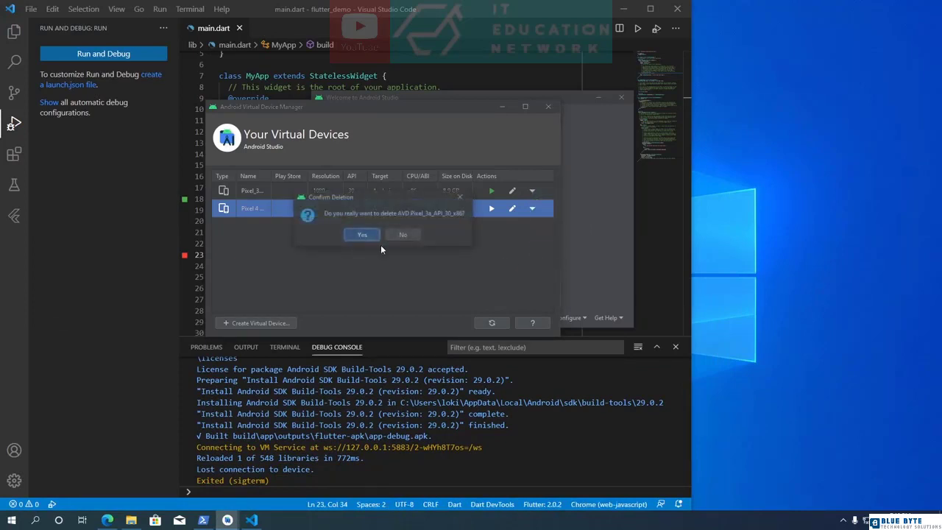
{"action": "left_click", "coordinate": [363, 234]}
{"action": "left_click", "coordinate": [247, 191]}
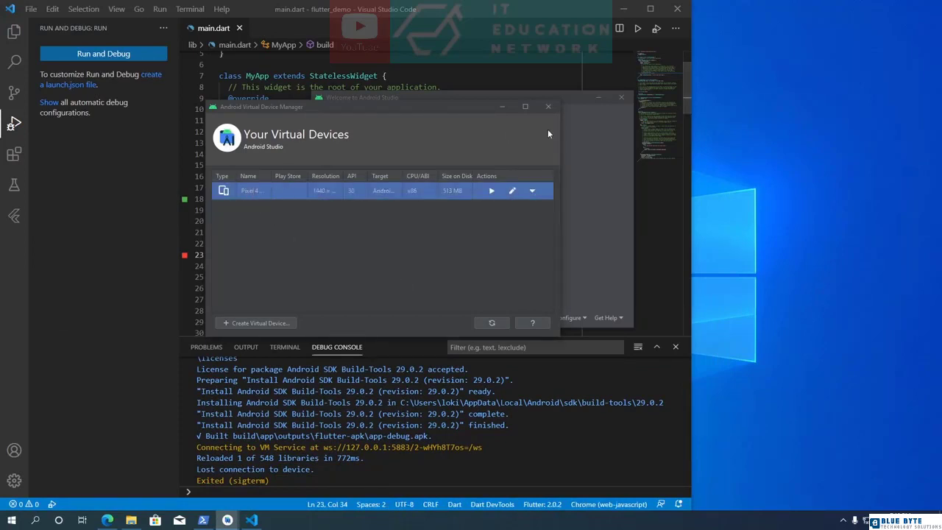
Step: Close the AVD Manager and the Android Studio welcome window
{"action": "left_click", "coordinate": [548, 107]}
{"action": "left_click", "coordinate": [621, 97]}
{"action": "left_click", "coordinate": [346, 132]}
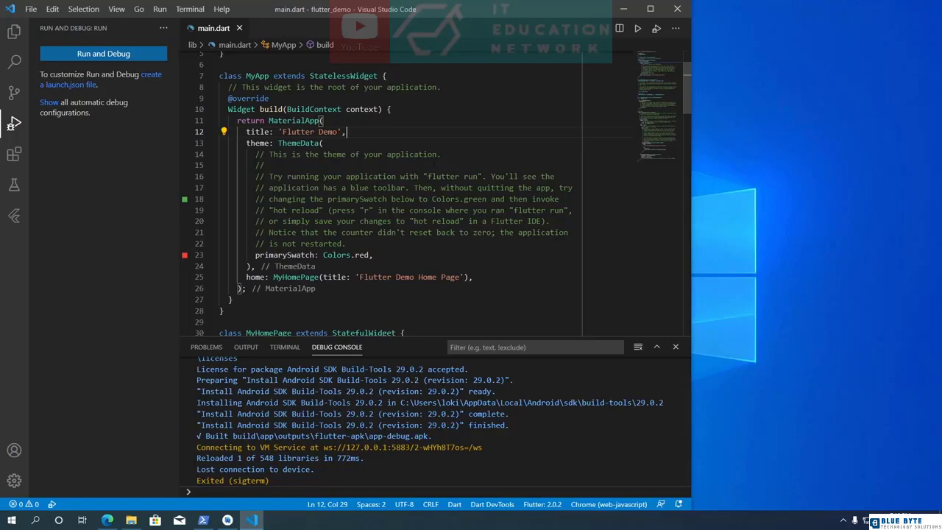
Step: Launch the Pixel 4 XL API 30 emulator, run flutter_demo on it, then close the emulator window
{"action": "left_click", "coordinate": [610, 504]}
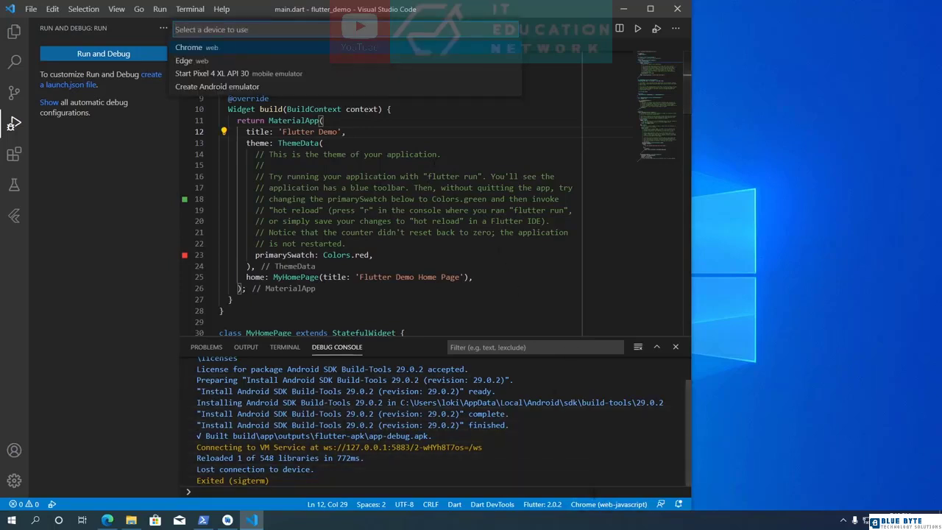
{"action": "left_click", "coordinate": [347, 73]}
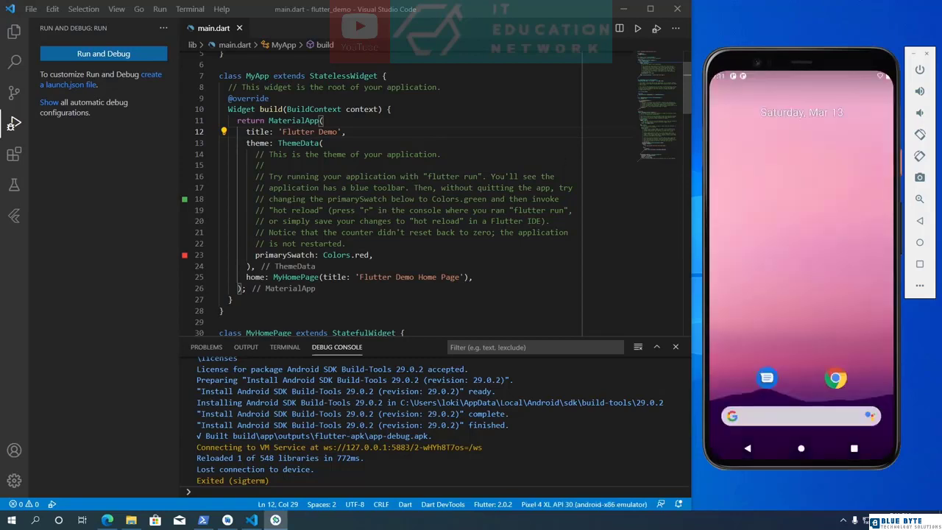
{"action": "left_click", "coordinate": [107, 58]}
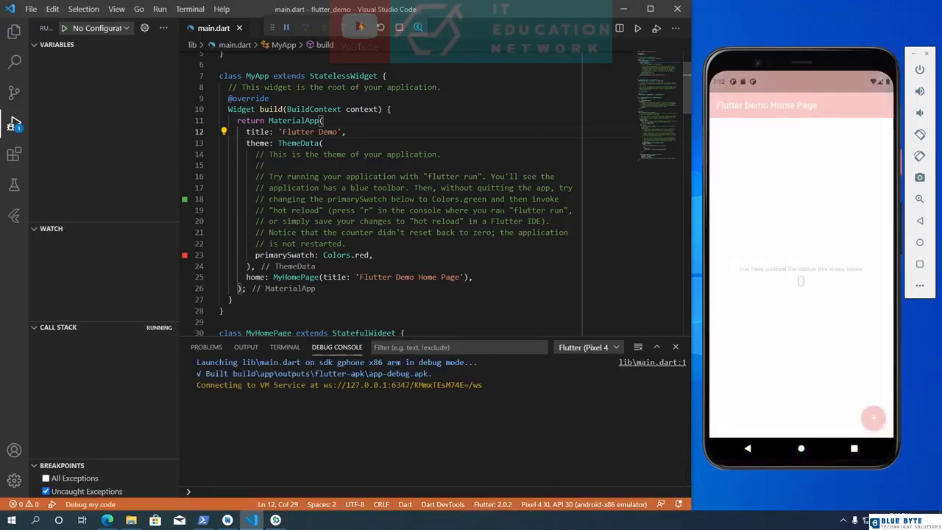
{"action": "scroll", "coordinate": [398, 221], "scroll_direction": "down", "scroll_amount": 2}
{"action": "left_click", "coordinate": [446, 151]}
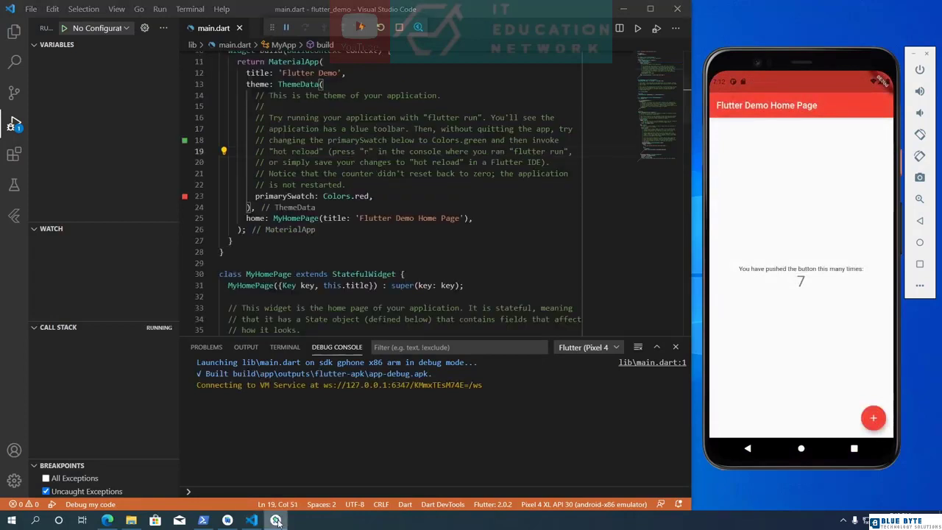
{"action": "right_click", "coordinate": [277, 521]}
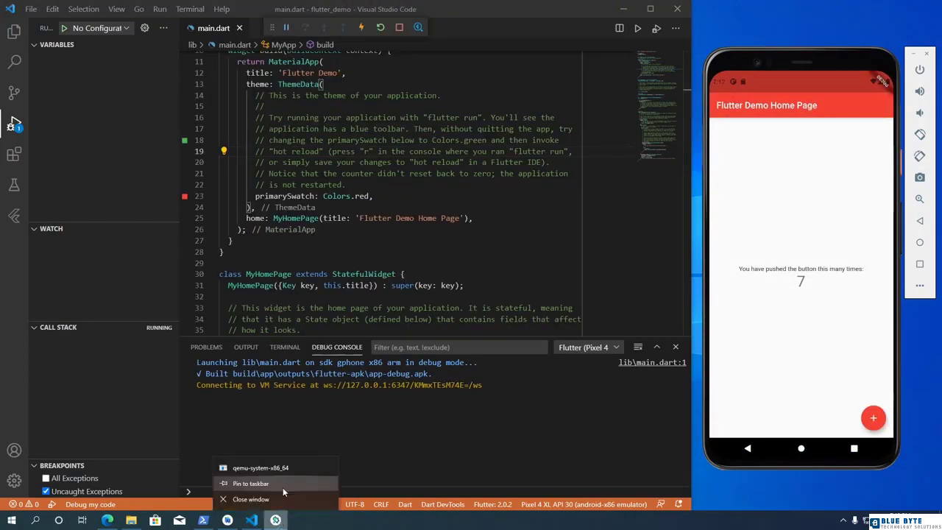
{"action": "left_click", "coordinate": [283, 499]}
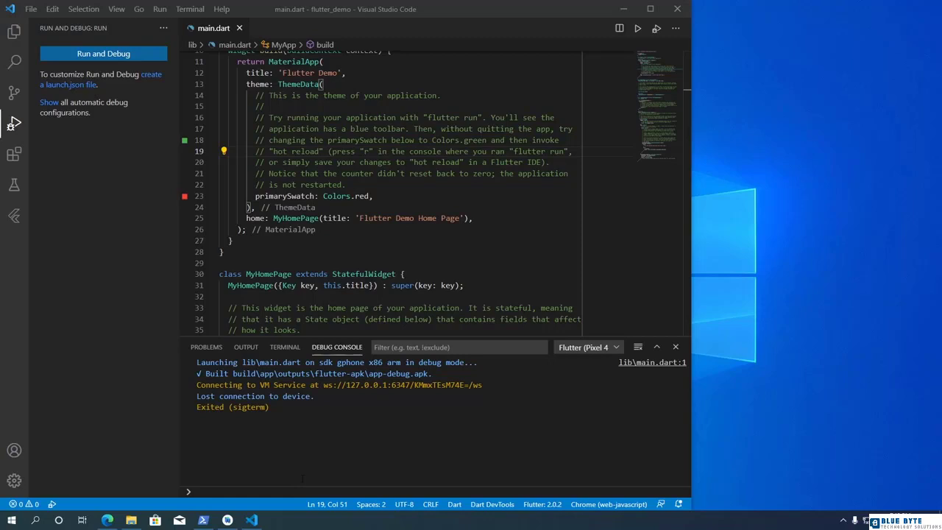
Step: Run flutter_demo in Chrome, press + four times, then select 're' in Colors.red back in VS Code
{"action": "left_click", "coordinate": [109, 56]}
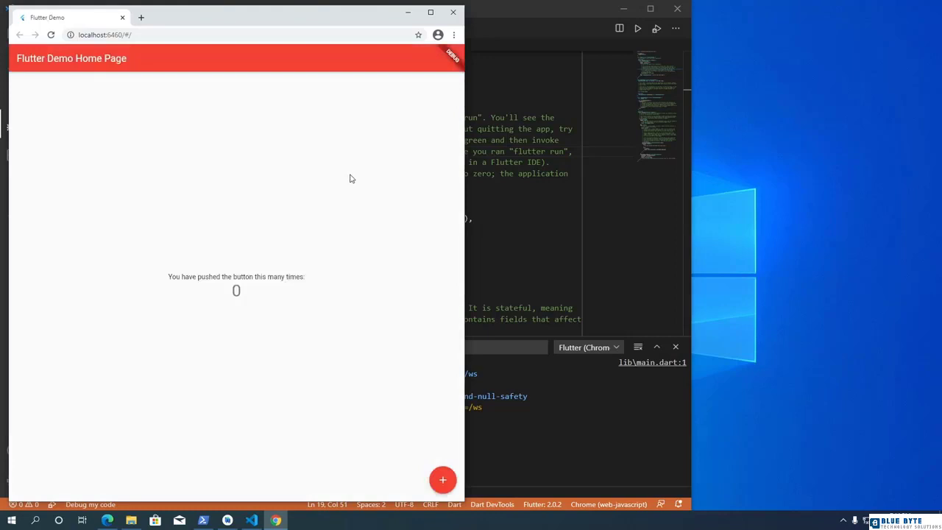
{"action": "left_click", "coordinate": [444, 482]}
{"action": "left_click", "coordinate": [443, 482]}
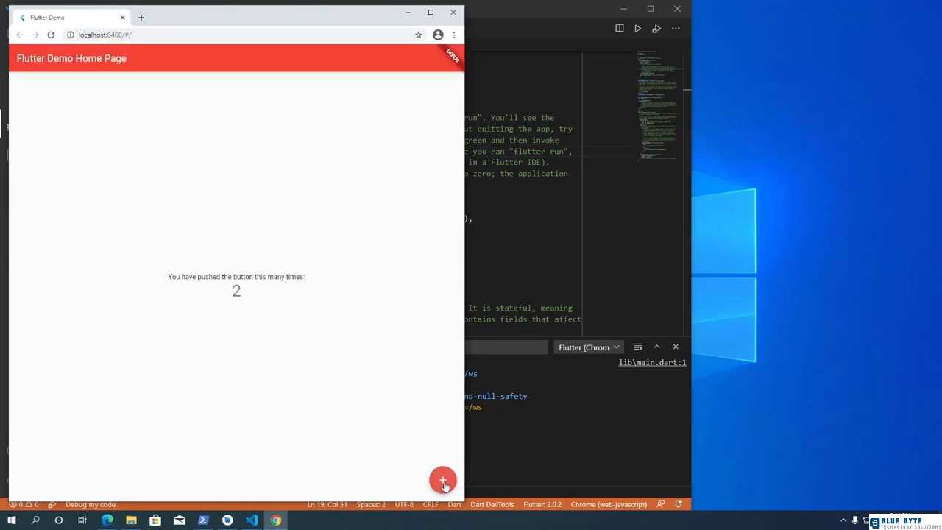
{"action": "left_click", "coordinate": [443, 482]}
{"action": "left_click", "coordinate": [443, 482]}
{"action": "key", "text": "alt+Tab"}
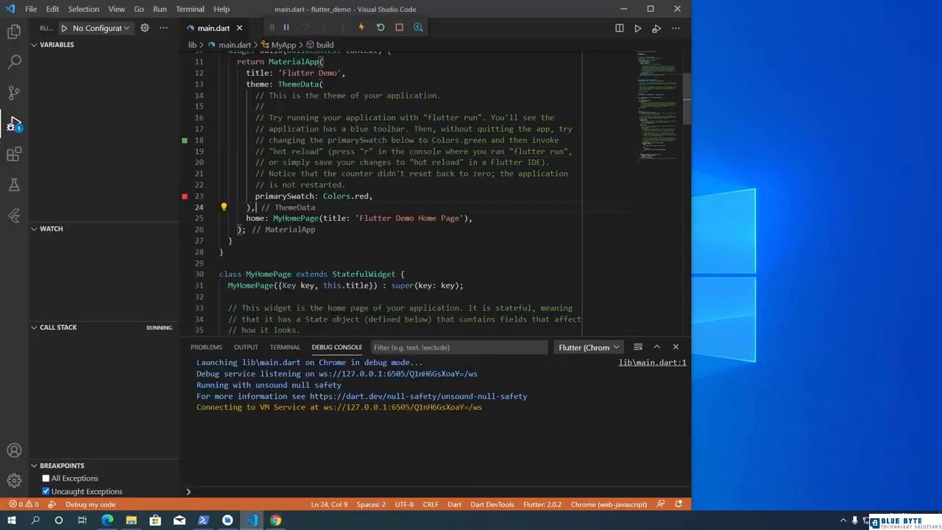
{"action": "left_click_drag", "start_coordinate": [356, 195], "coordinate": [366, 195]}
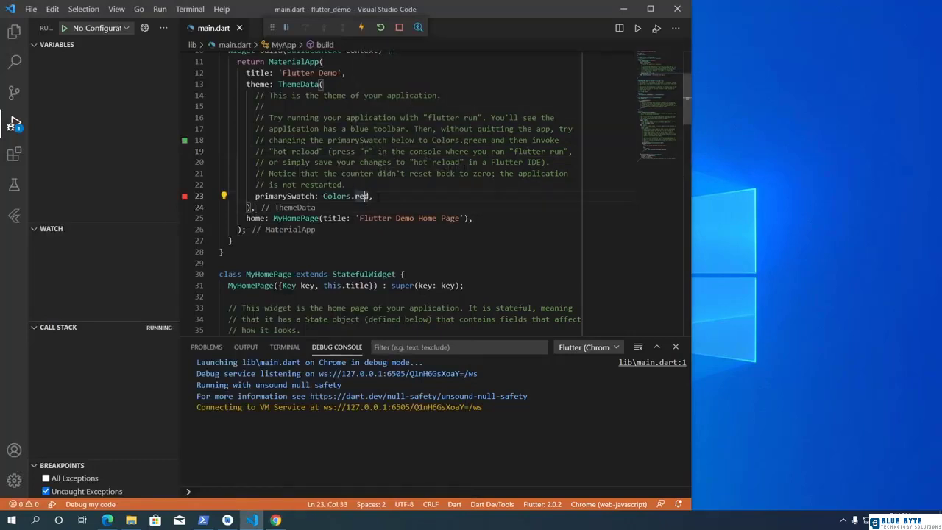